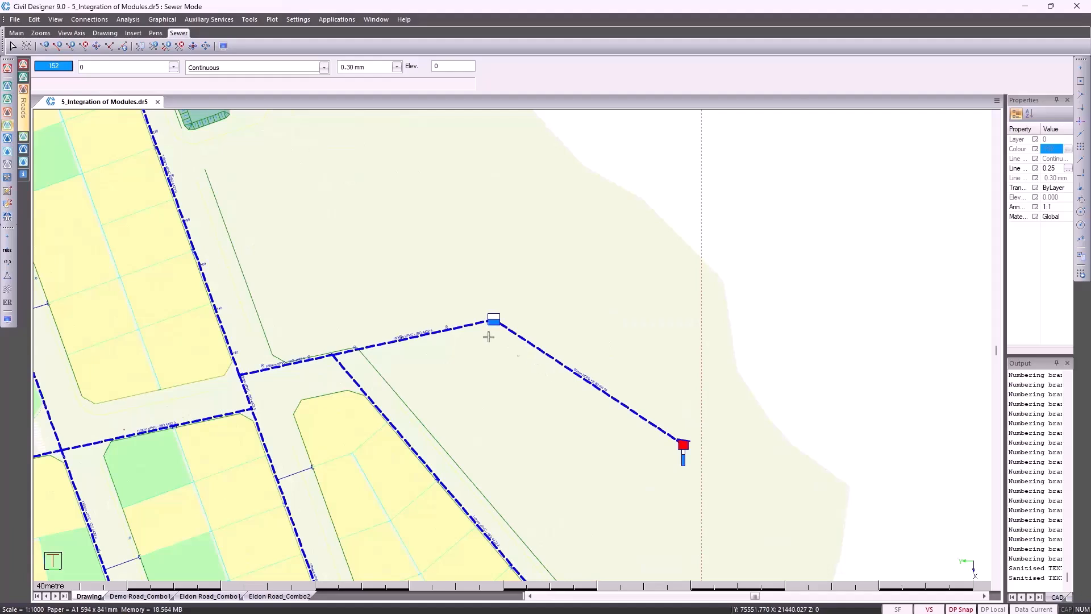
Activate Water mode and look over the available graphical drawing commands for pipes, nodes and reservoirs
left_click(7, 151)
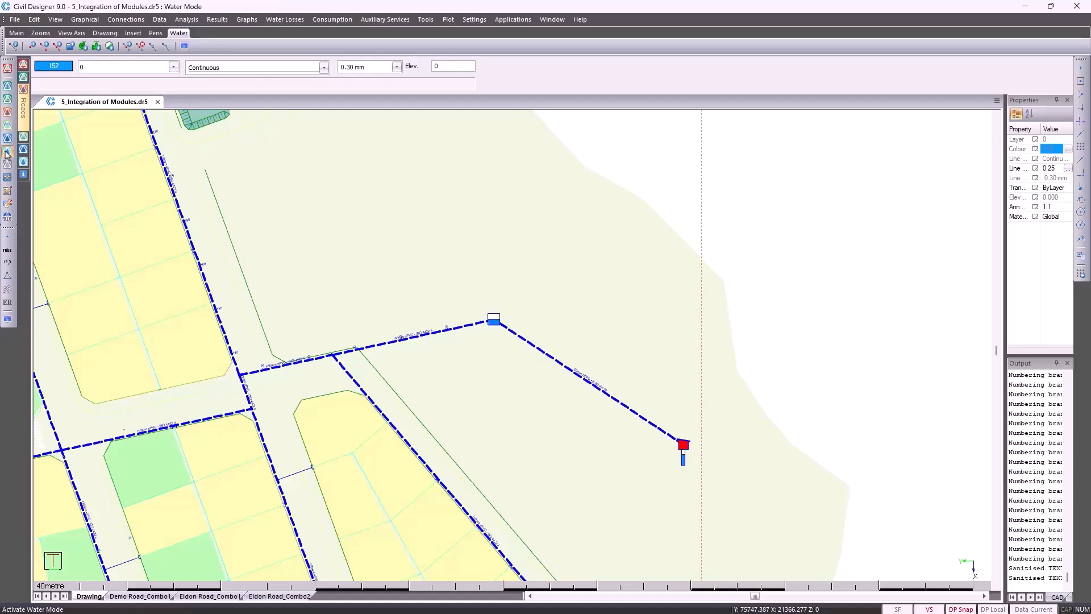
left_click(84, 19)
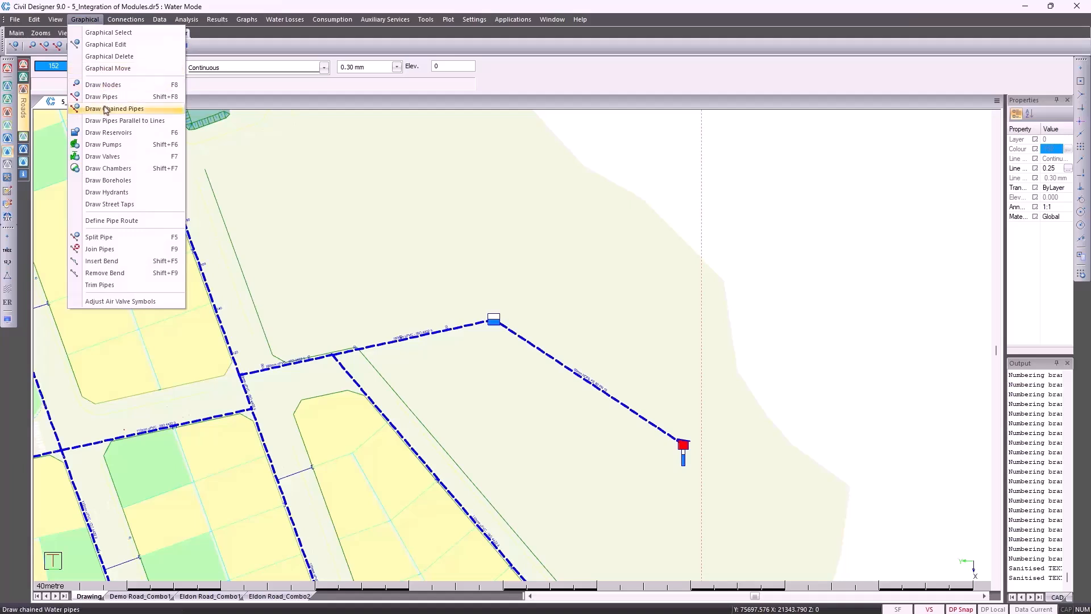
left_click(322, 112)
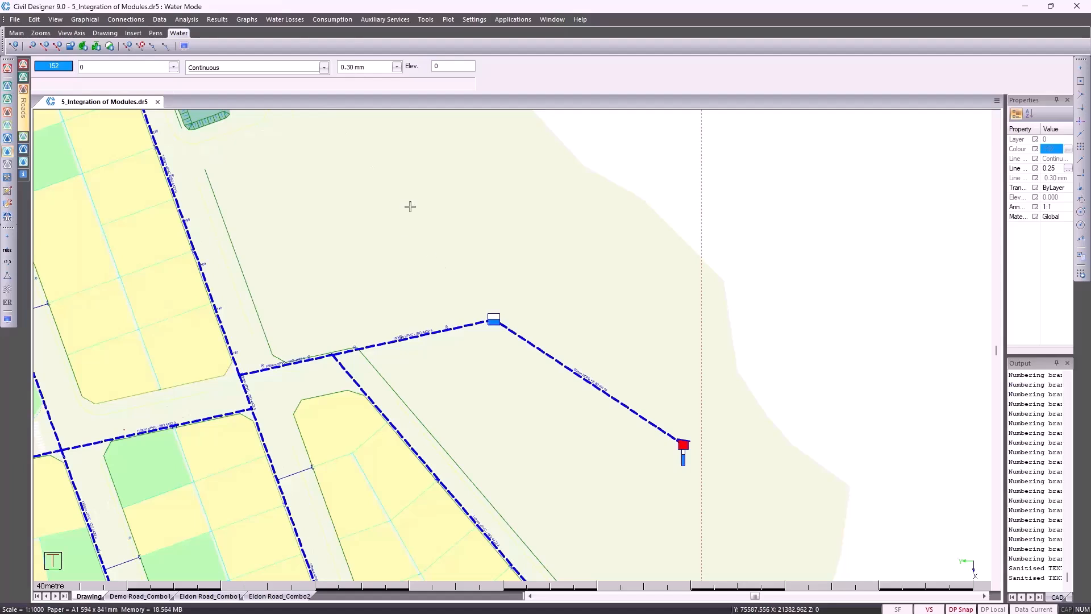
Set Empty Example.wdf as the project's water data file and accept the project settings
left_click(14, 20)
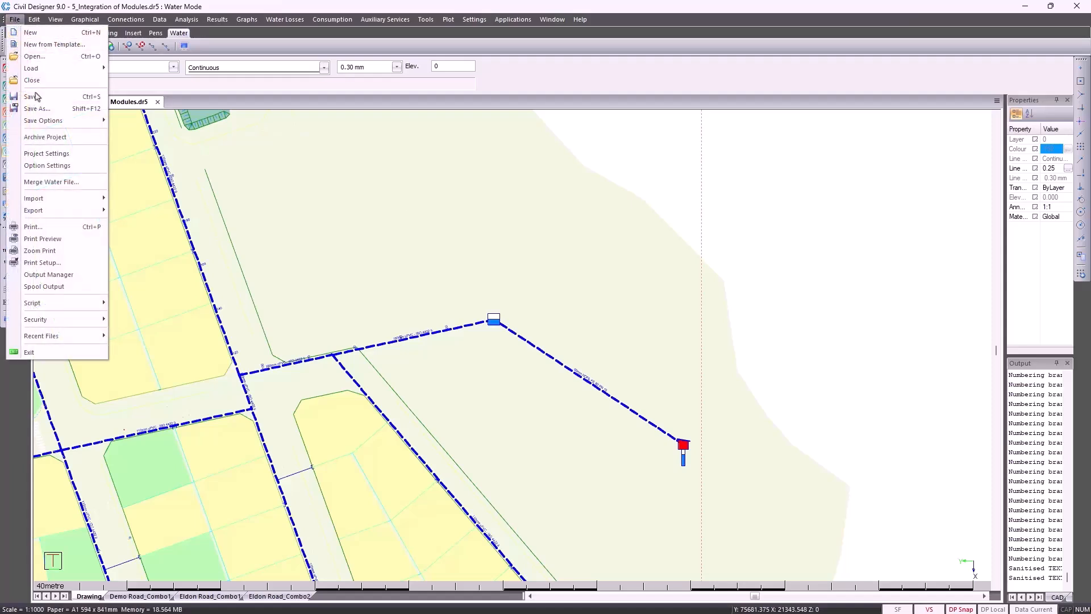
left_click(48, 154)
left_click(623, 275)
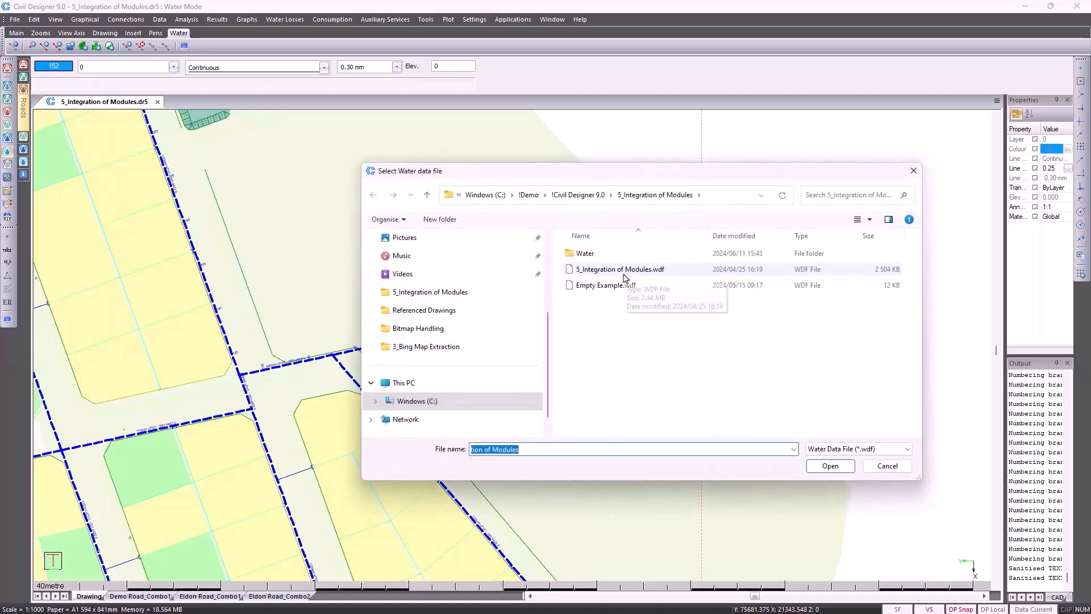
double_click(605, 285)
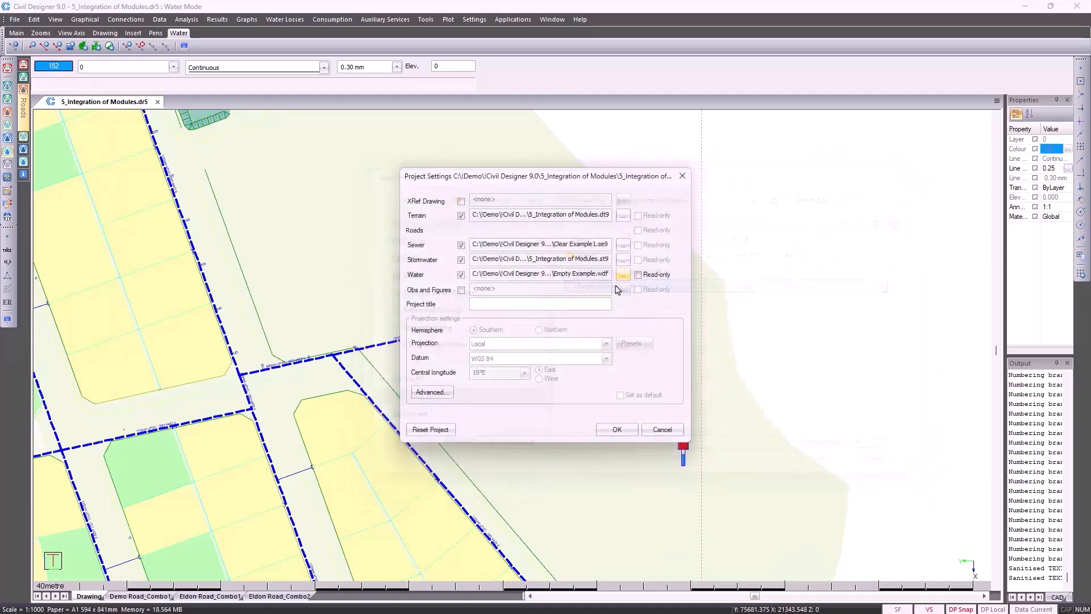
left_click(625, 430)
left_click(613, 388)
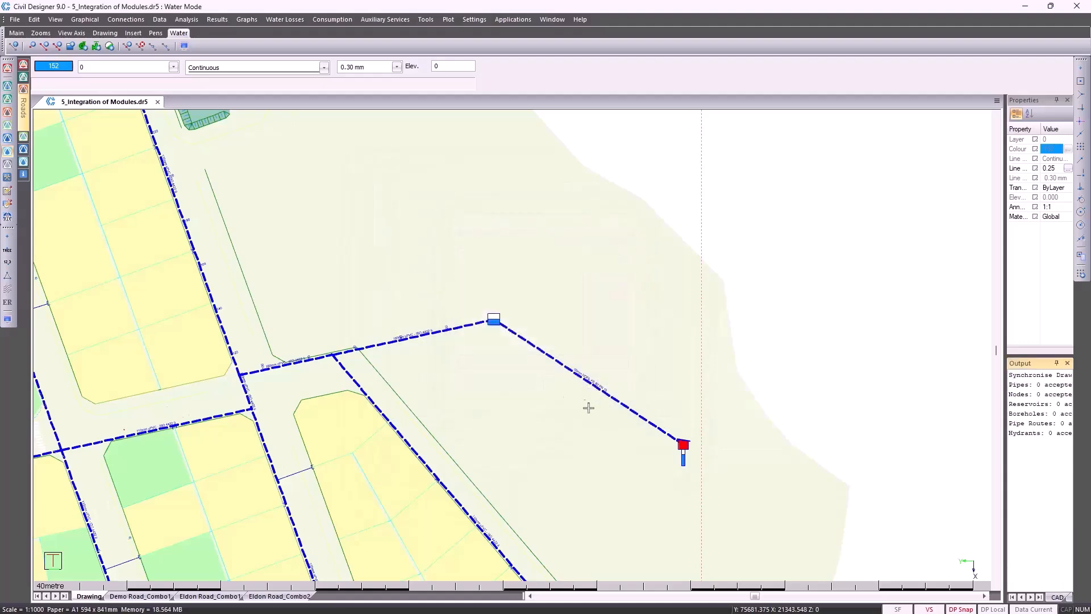
Make the Demo Water Lines layer of the Water layer group visible in the drawing
scroll(545, 368, "down", 1)
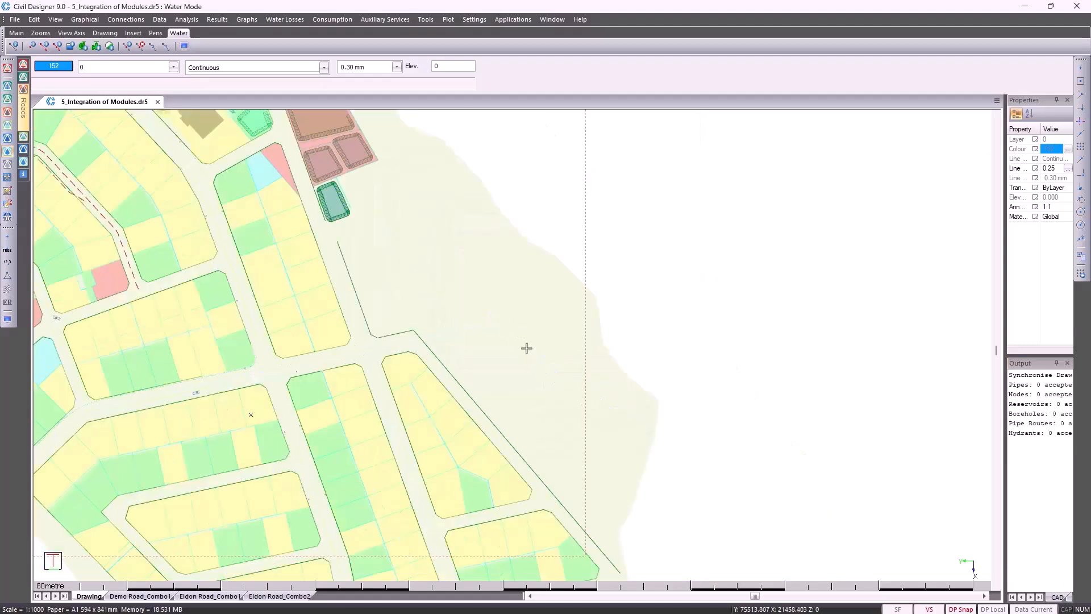
left_click(122, 68)
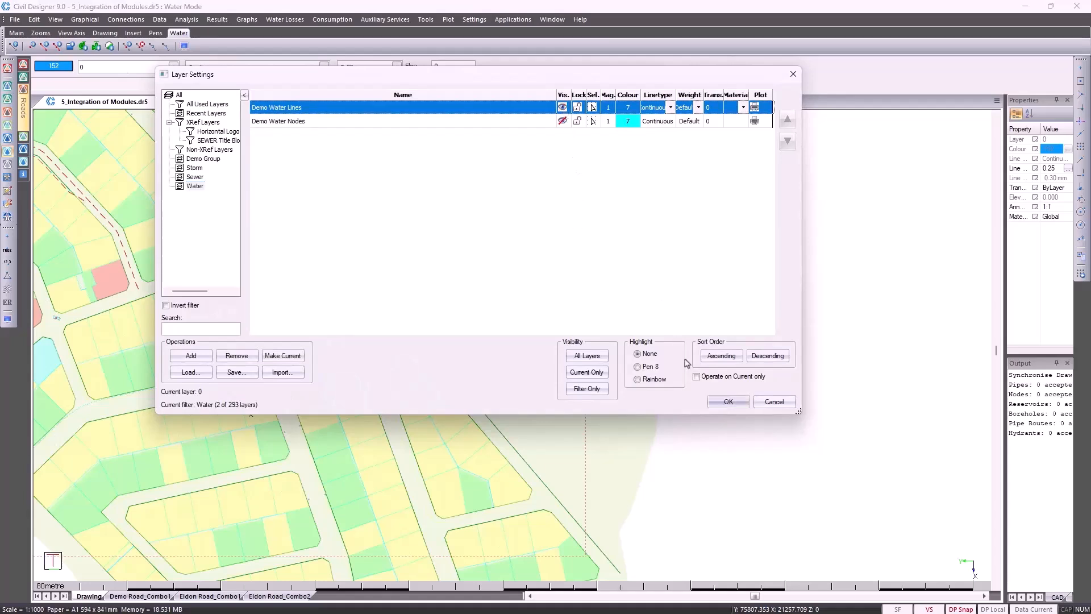
left_click(727, 401)
scroll(507, 250, "up", 1)
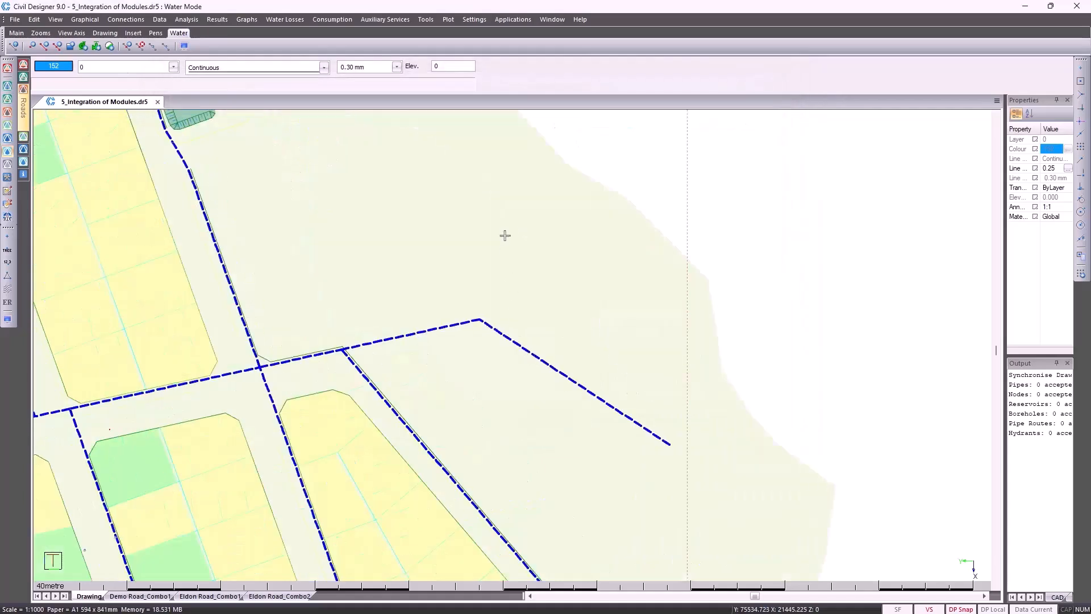
Review the pipe defaults, including the list of available pipe materials, and accept them with uPVC - SABS 966
left_click(474, 19)
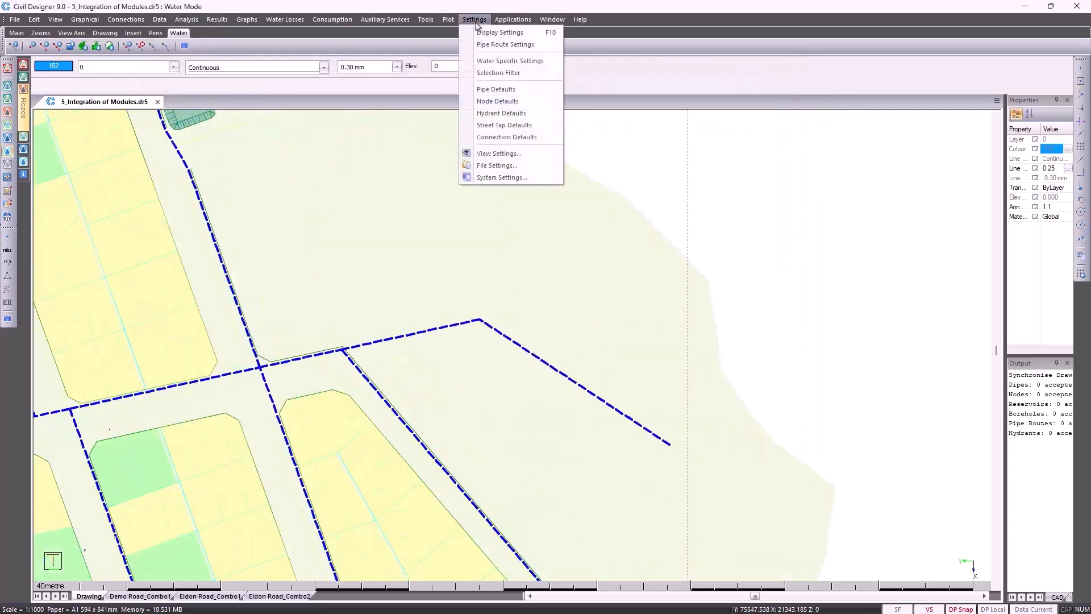
left_click(496, 89)
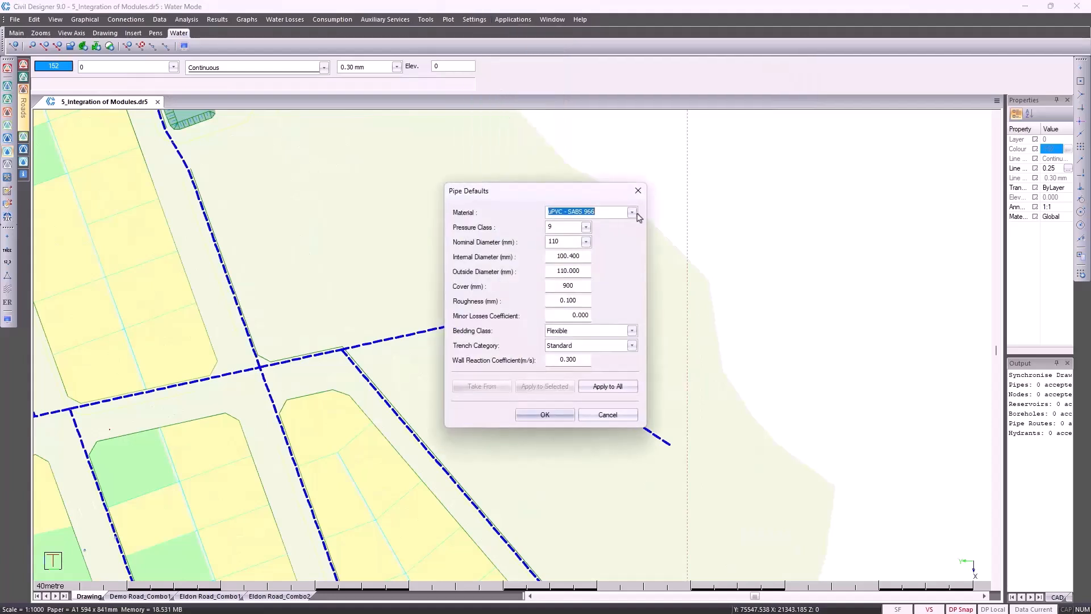
left_click(636, 213)
left_click(637, 213)
left_click(564, 419)
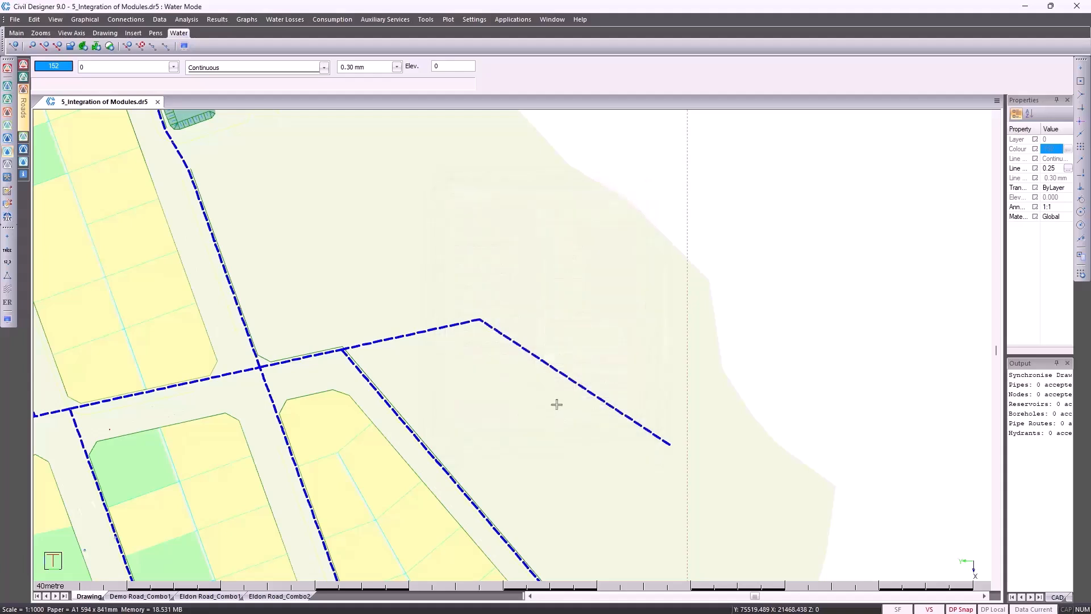
Browse the node defaults' demand patterns from Uniform through Hotel to compare their daily curves, leaving the defaults without saving
left_click(472, 19)
left_click(492, 100)
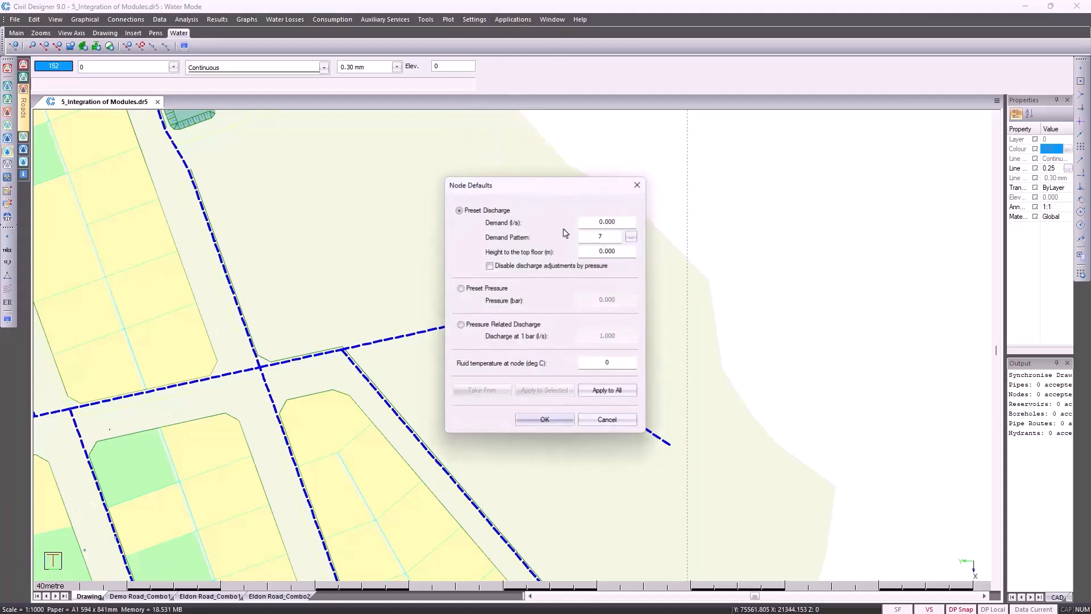
left_click(632, 237)
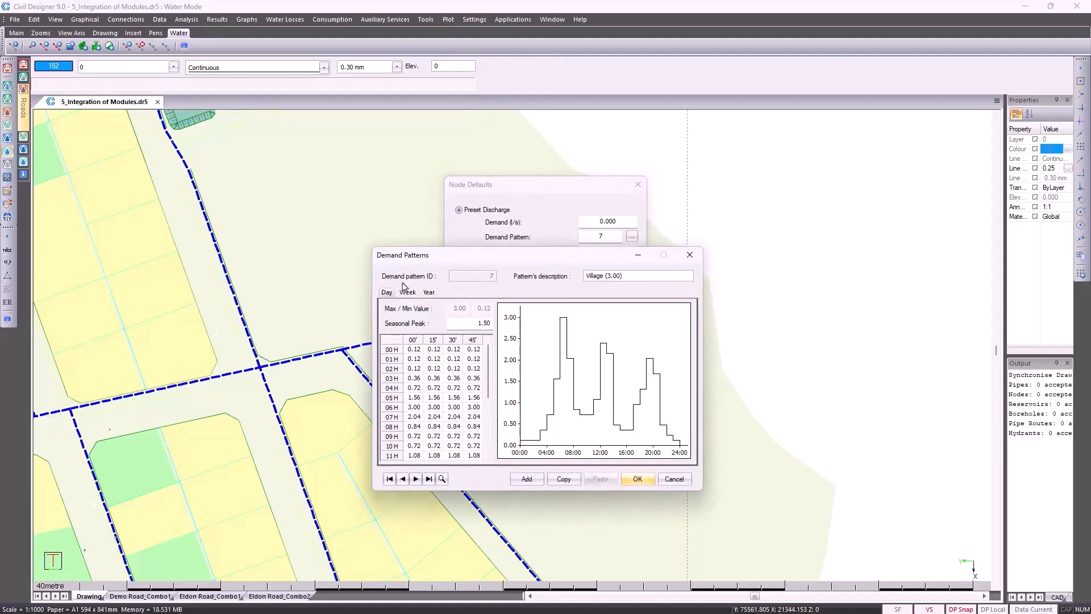
left_click(390, 479)
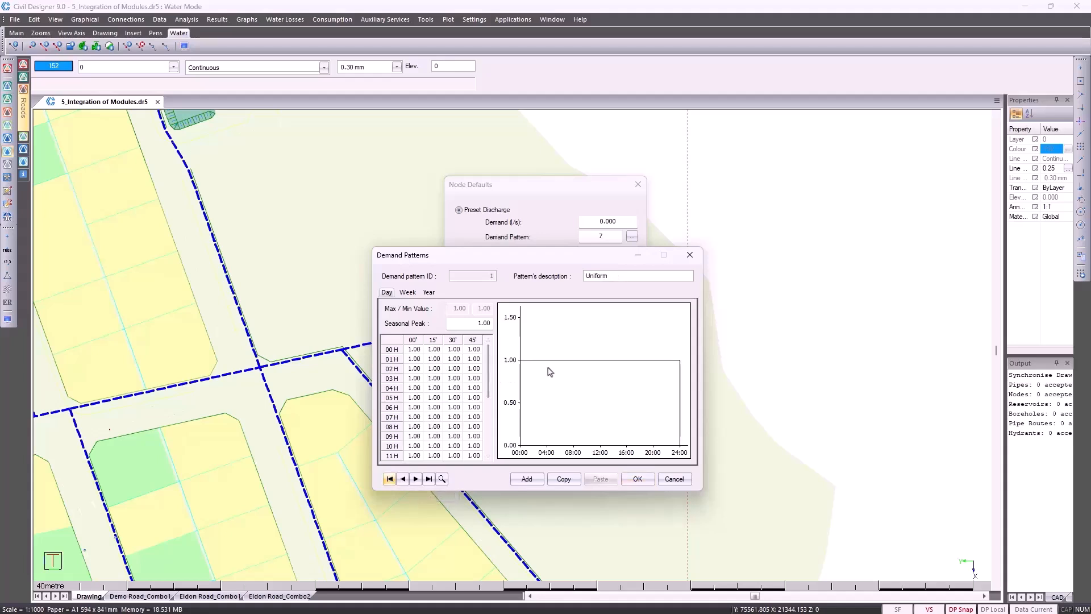
left_click(416, 479)
left_click(417, 479)
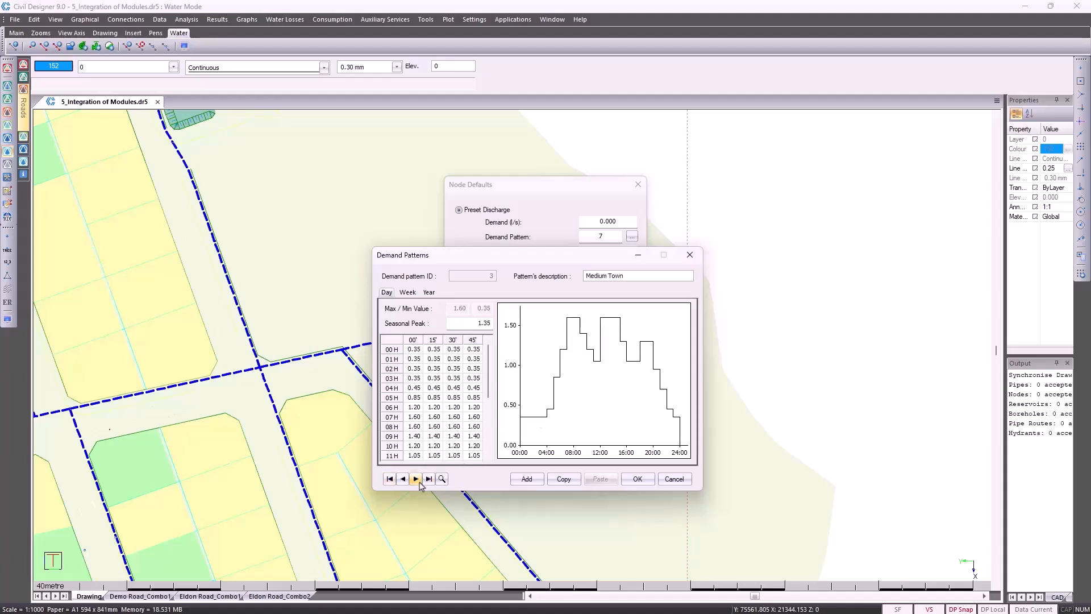
left_click(417, 479)
left_click(417, 479)
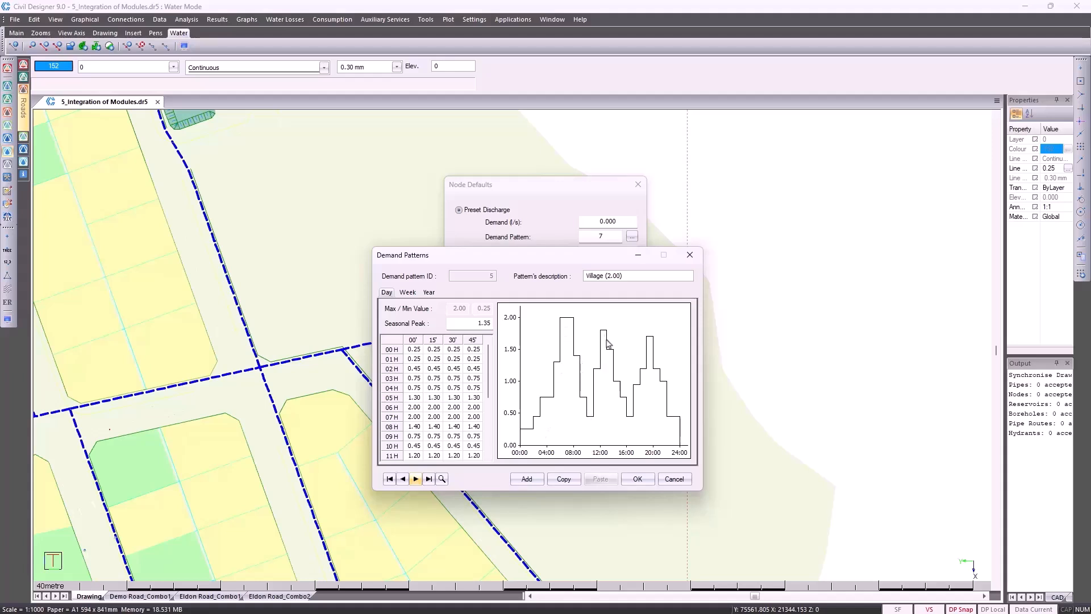
left_click(417, 479)
left_click(416, 479)
left_click(416, 479)
left_click(416, 479)
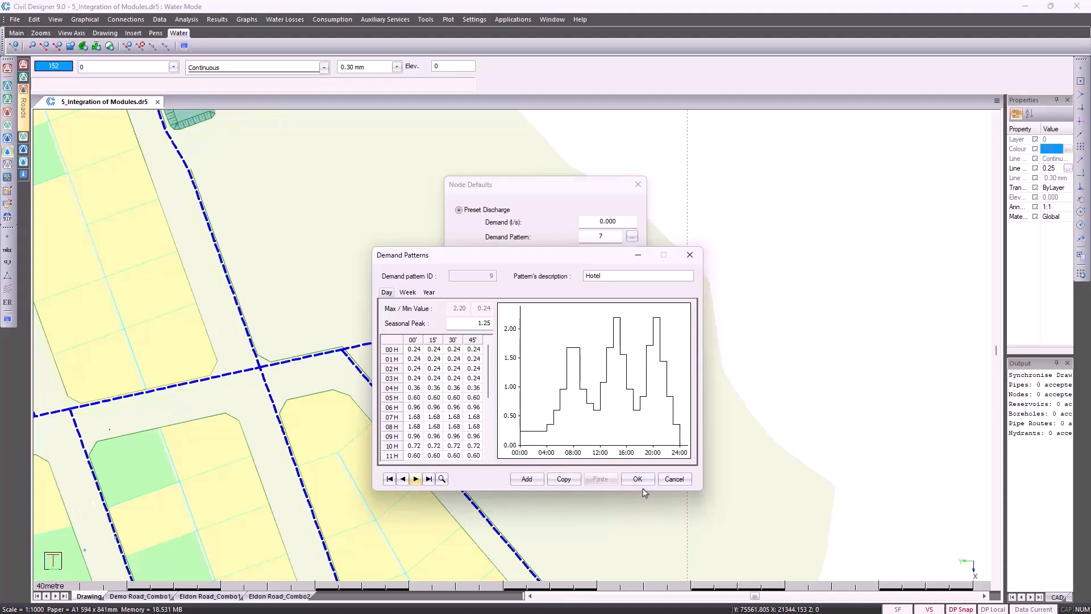
left_click(674, 479)
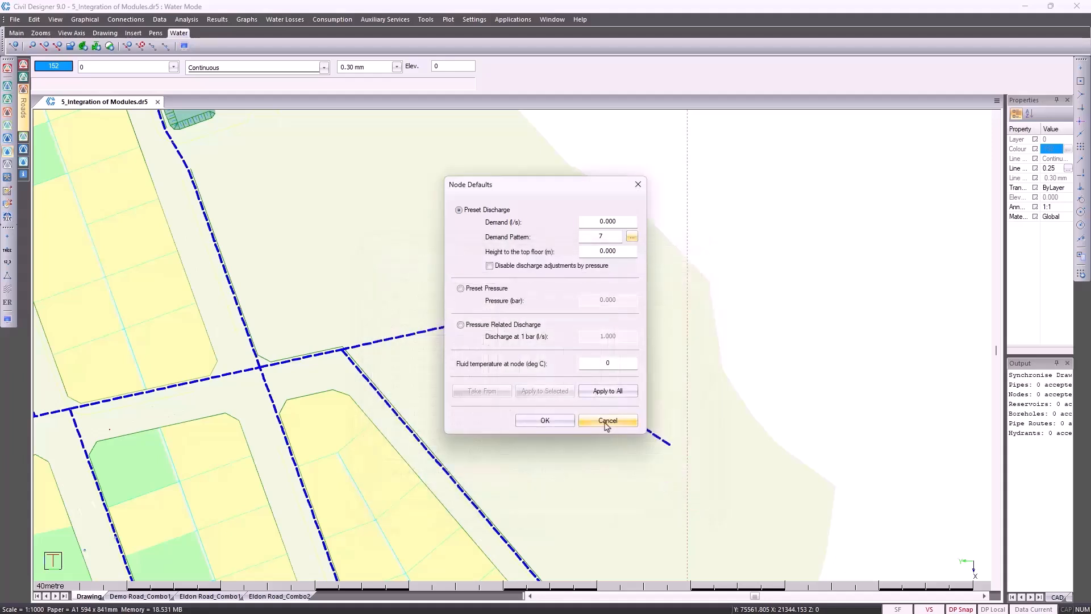
left_click(607, 423)
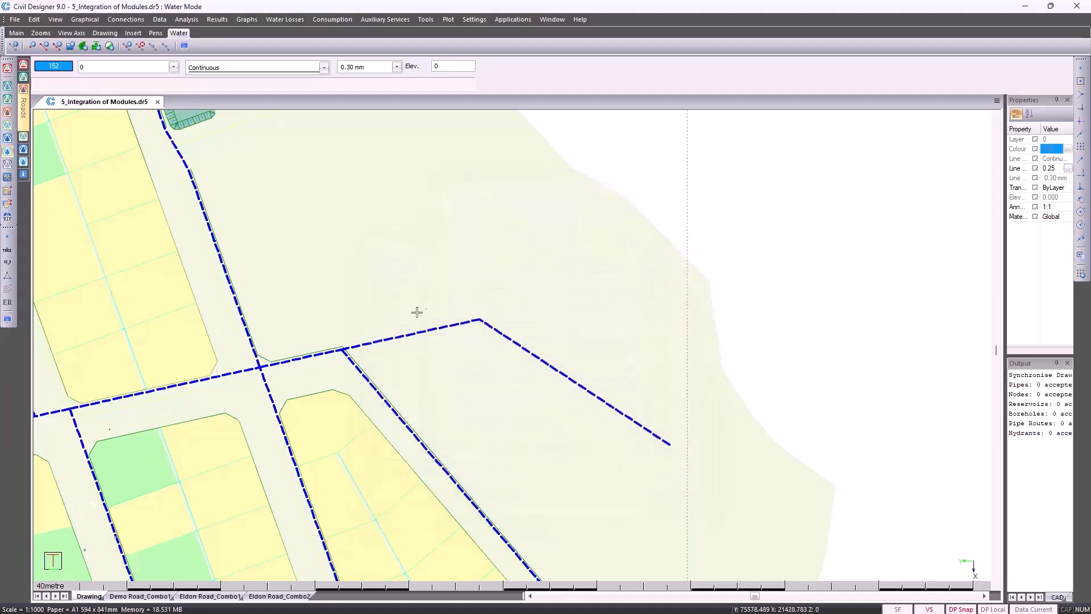
Start converting drawing entities to water data with Demo Water Lines as the pipes layer
left_click(14, 20)
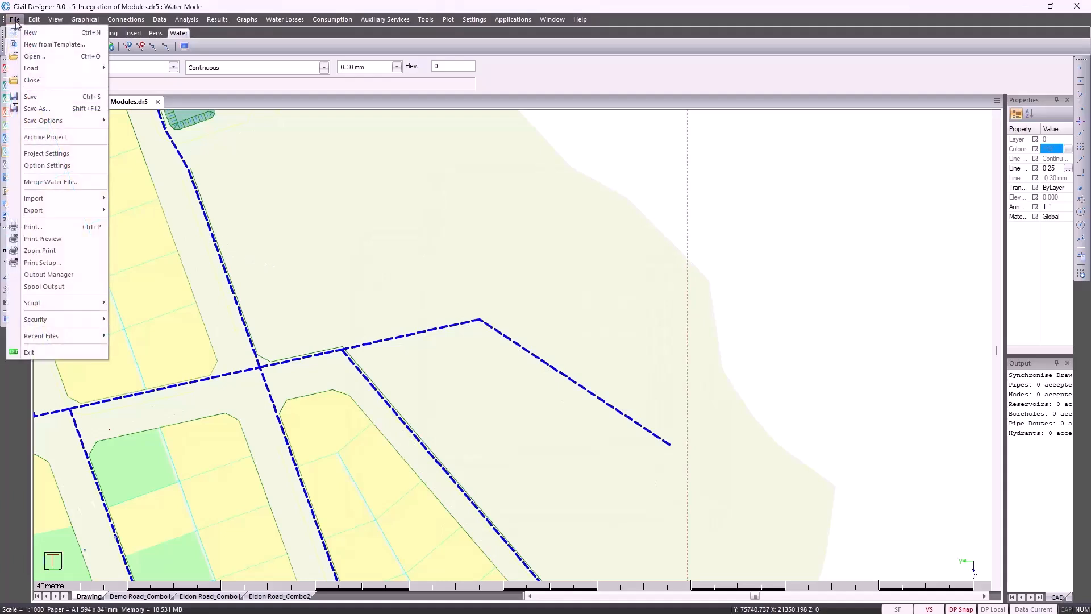
mouse_move(85, 198)
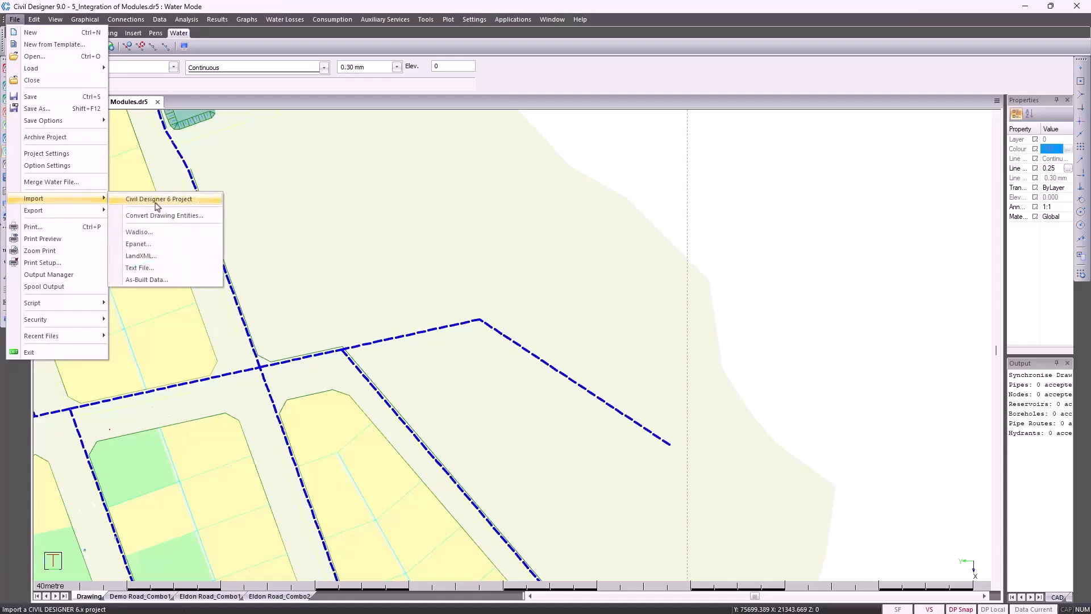
left_click(162, 215)
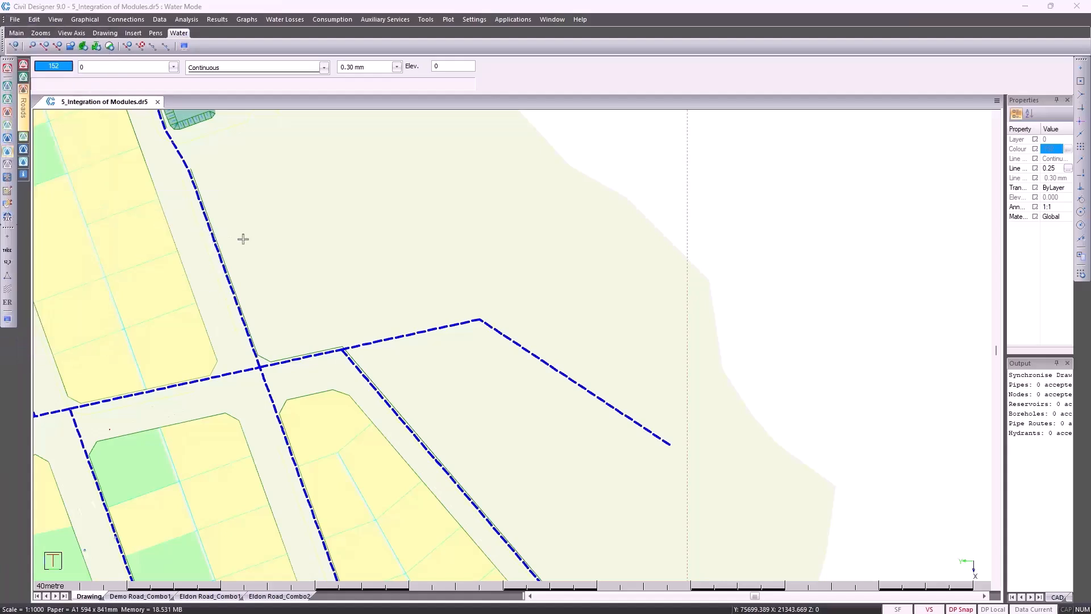
left_click(605, 225)
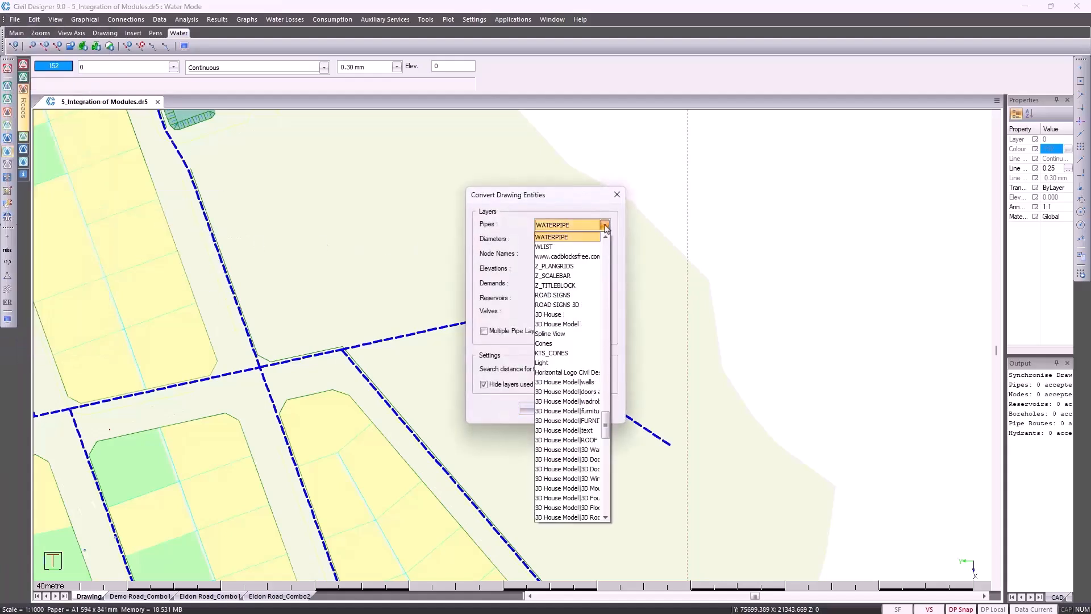
key("e")
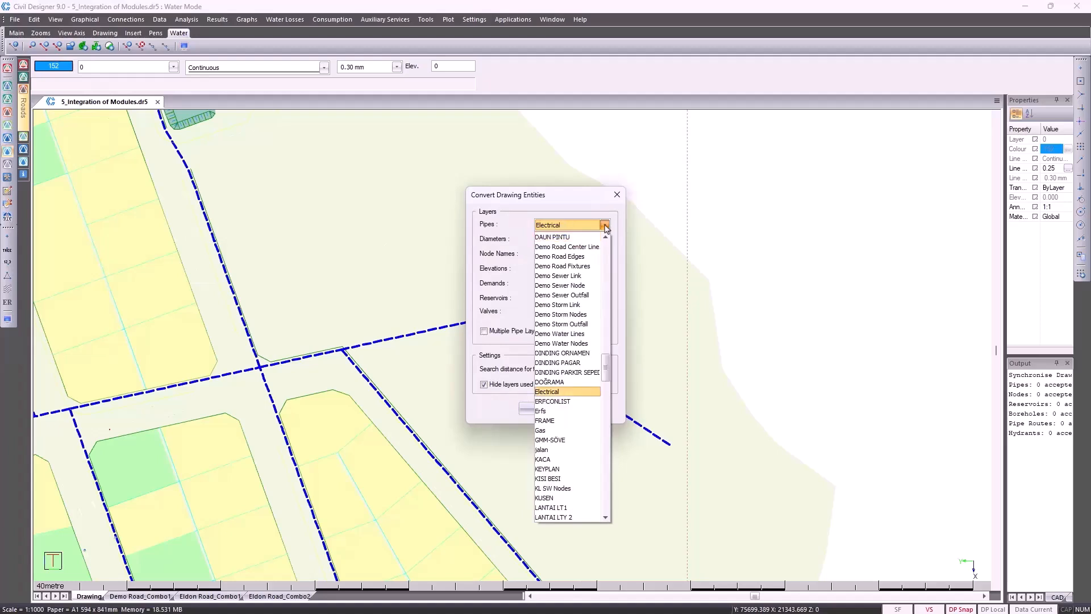
left_click(579, 334)
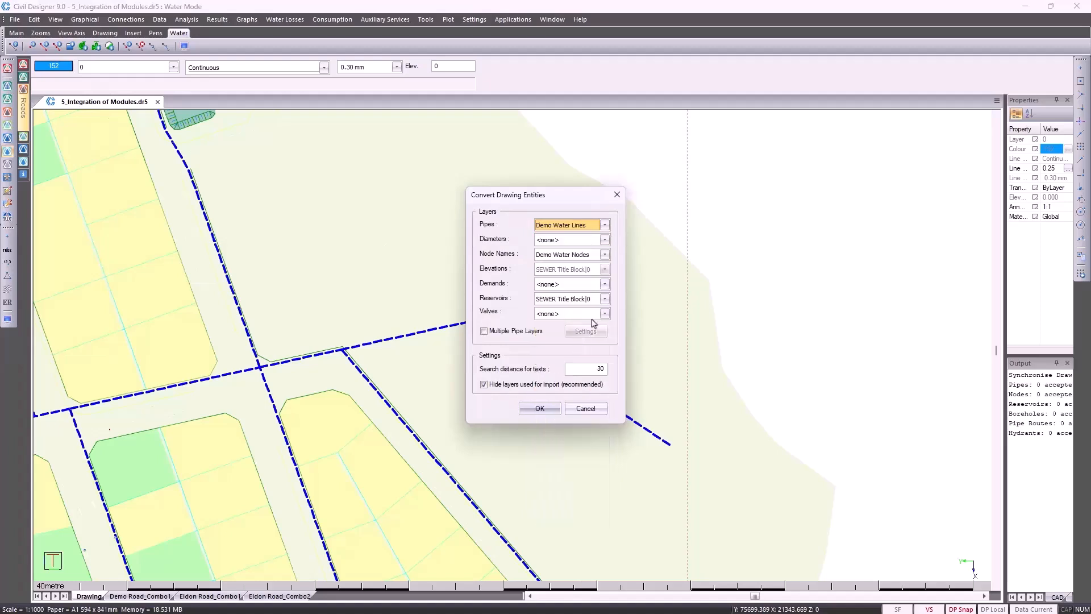
Set the node names and reservoirs layers to none for the entity conversion
left_click(605, 256)
key("Home")
left_click(606, 257)
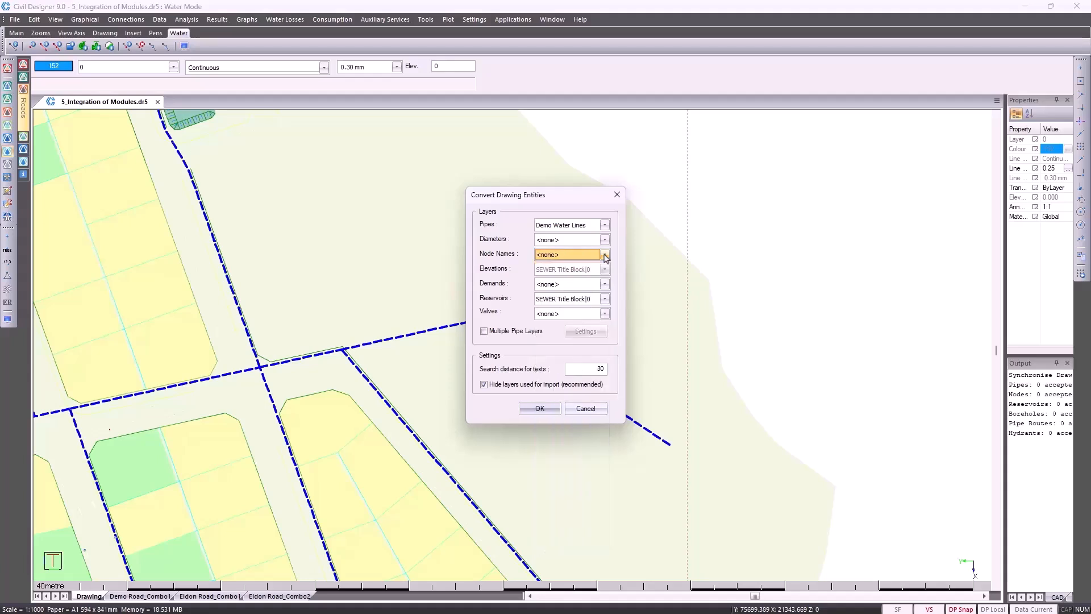
left_click(605, 300)
key("Home")
left_click(605, 300)
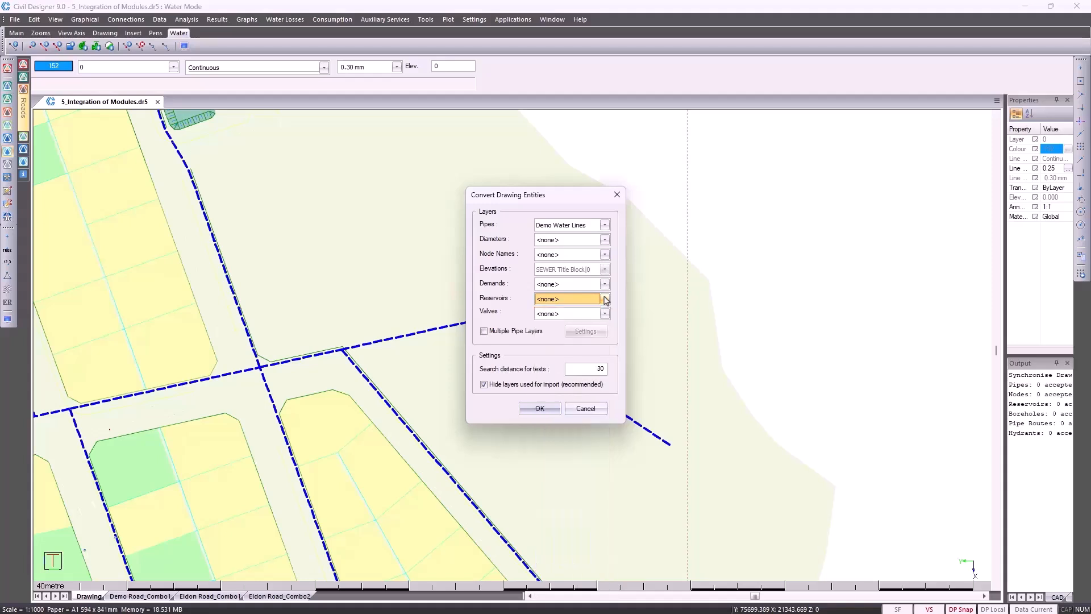
Examine the material, class and diameter settings offered per layer by the multiple pipe layers option
left_click(504, 335)
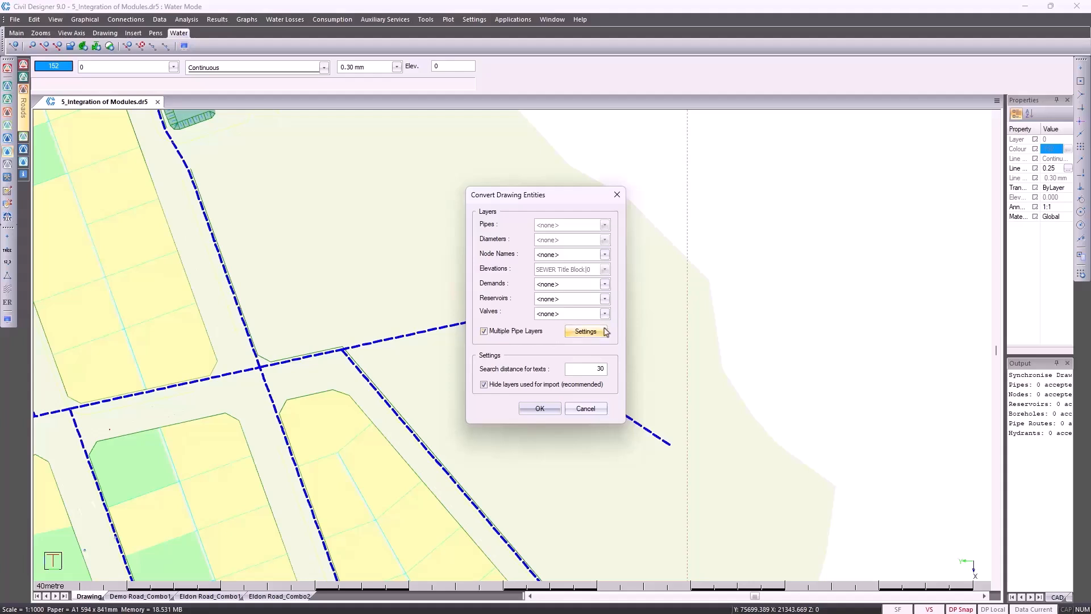
left_click(599, 333)
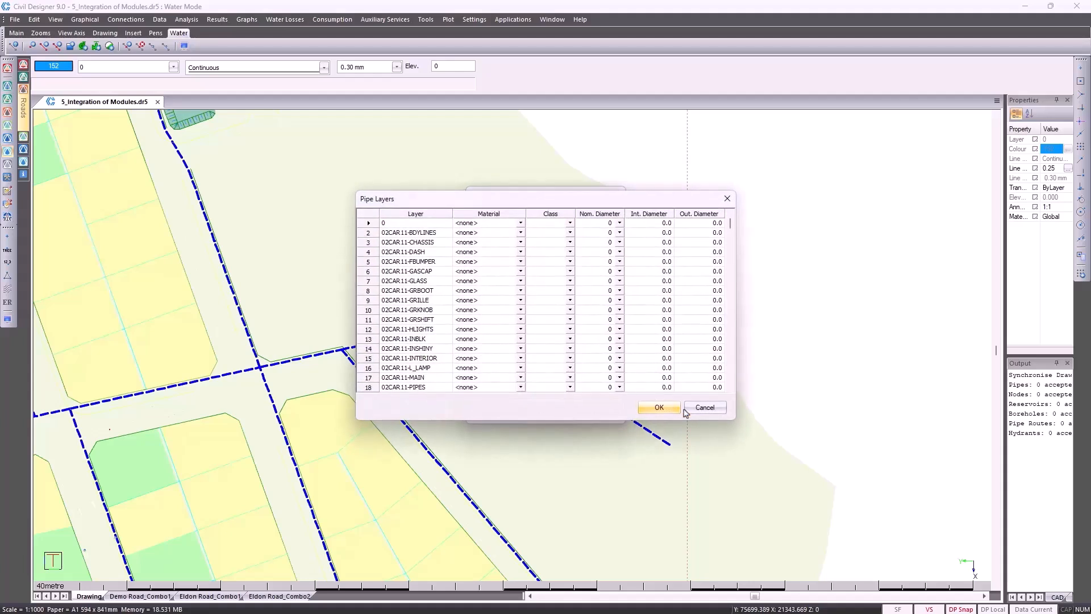
left_click(703, 408)
left_click(516, 331)
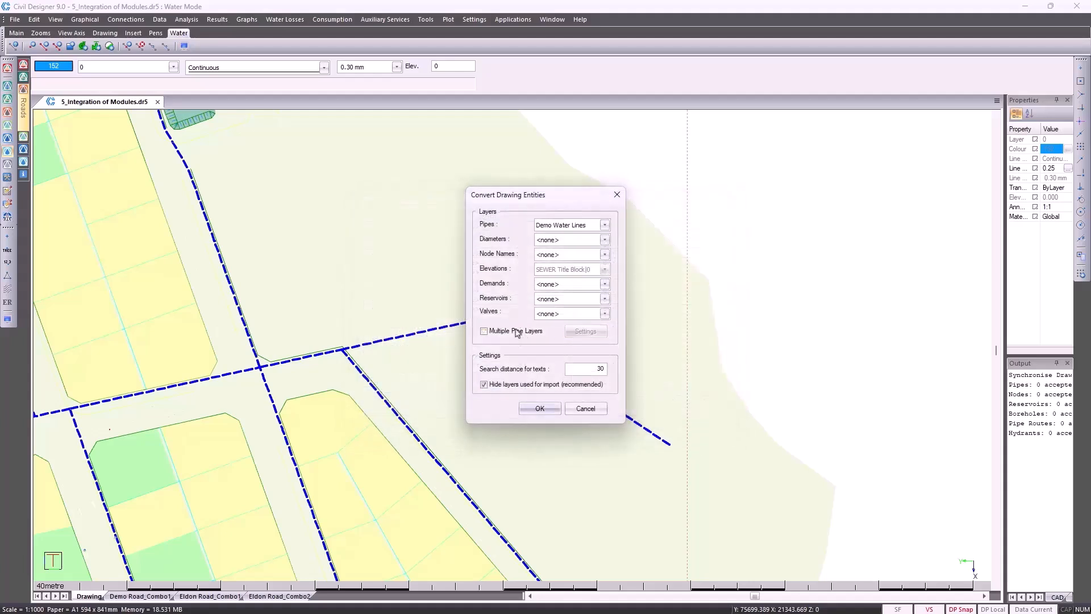
Run the conversion of the Demo Water Lines entities into water pipes and nodes
left_click(540, 408)
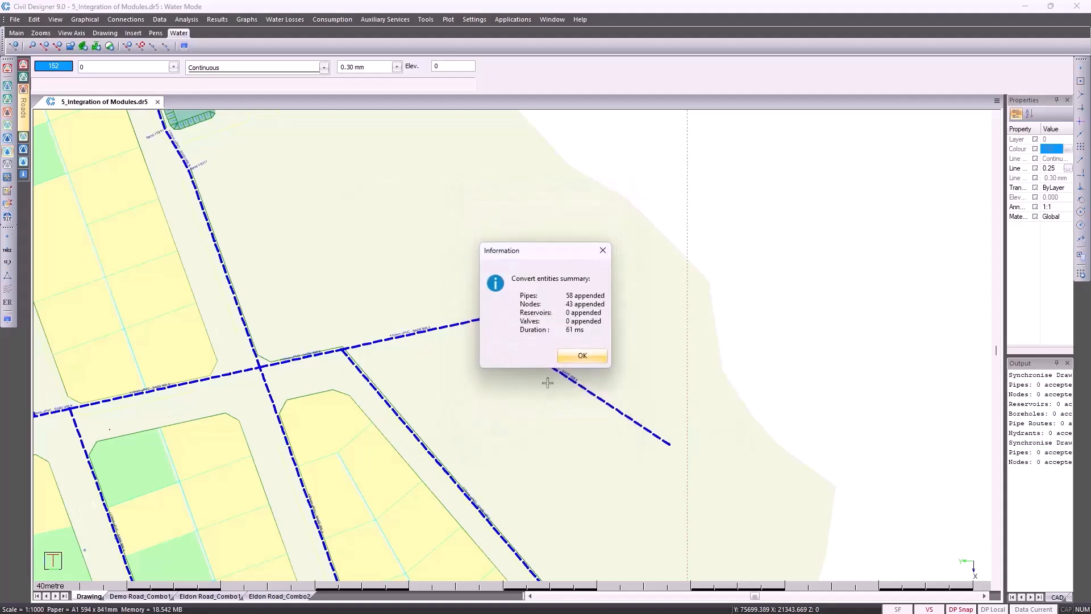
left_click(574, 357)
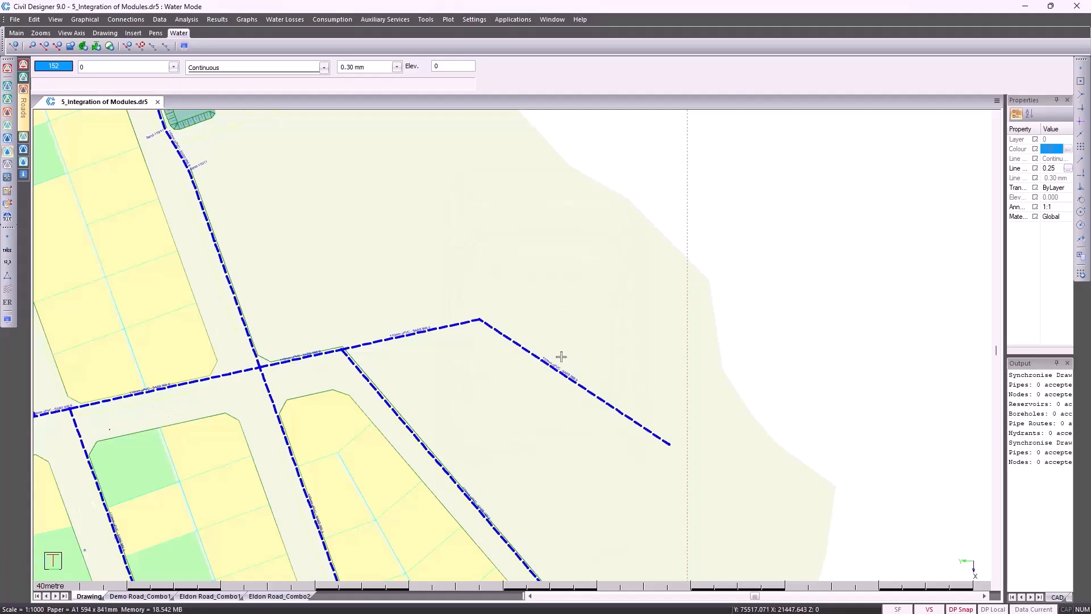
scroll(536, 351, "up", 2)
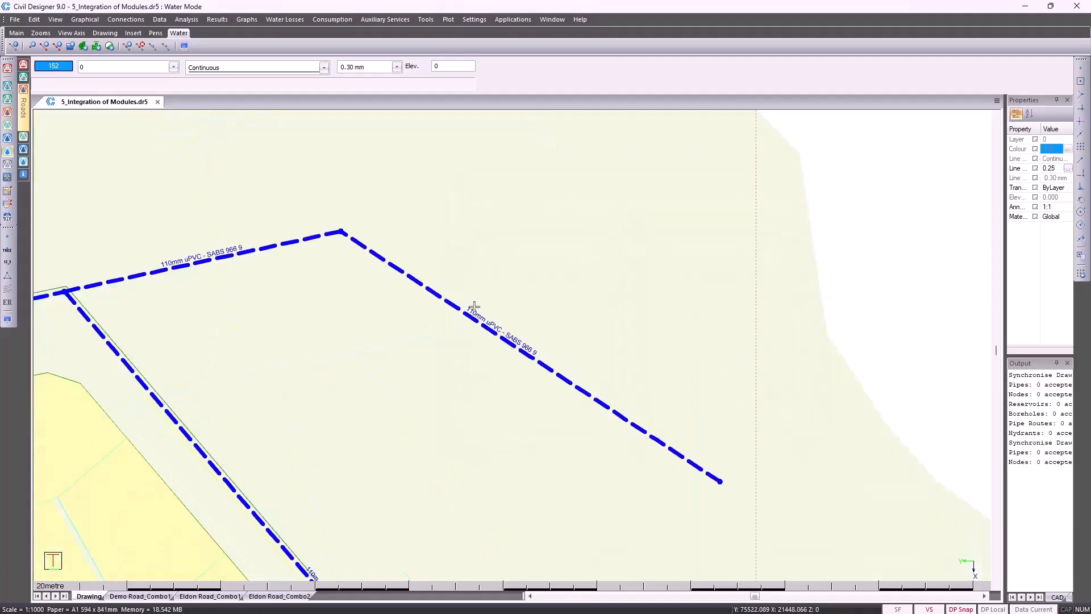
Draw a reservoir on the corner node where the two upper 110 mm pipes meet
left_click(84, 20)
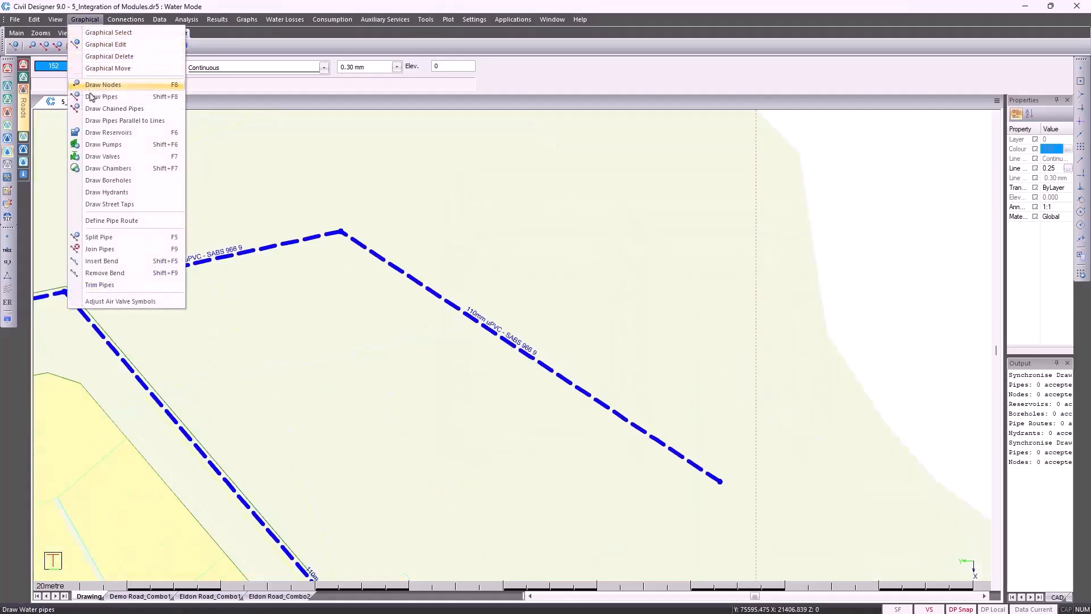
left_click(104, 132)
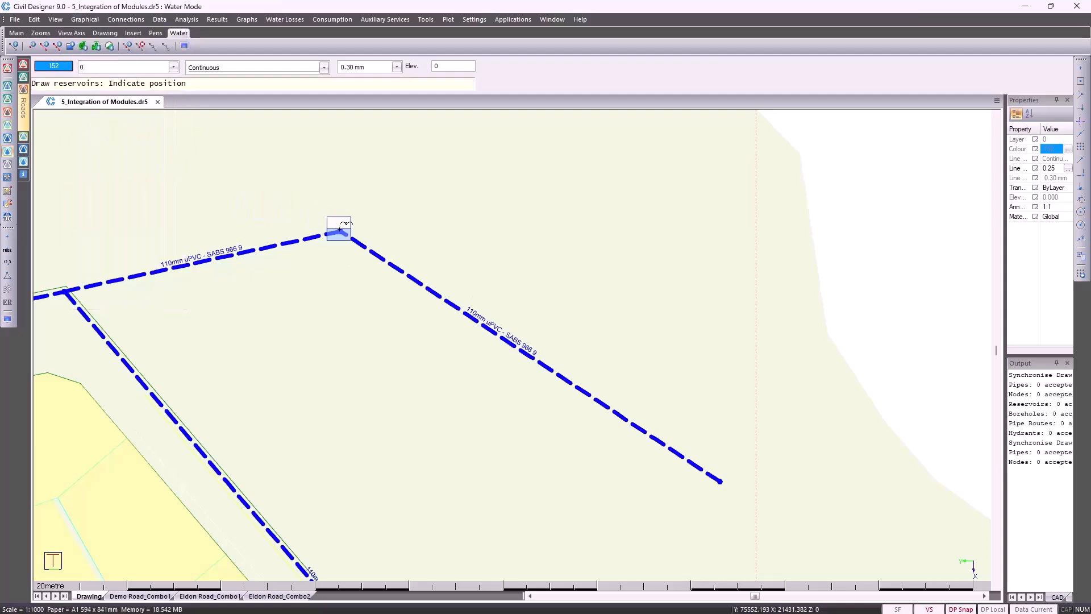
left_click(340, 231)
left_click(585, 341)
right_click(538, 260)
left_click(547, 272)
Open the new reservoir's data and examine its levels, pipe connections, shape and attachments
left_click(337, 242)
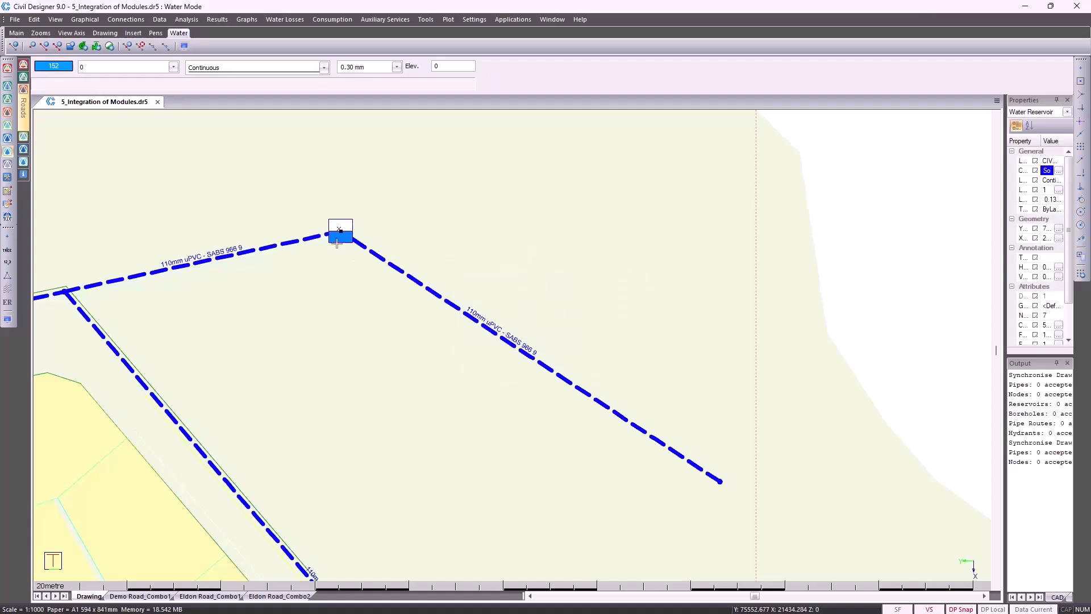
right_click(337, 243)
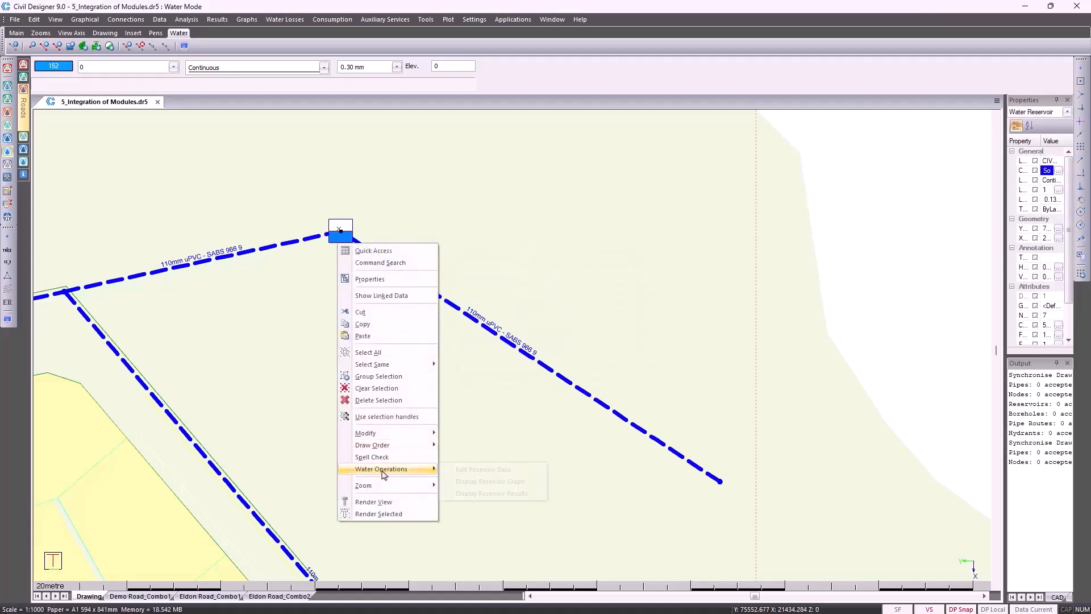
mouse_move(383, 473)
left_click(484, 470)
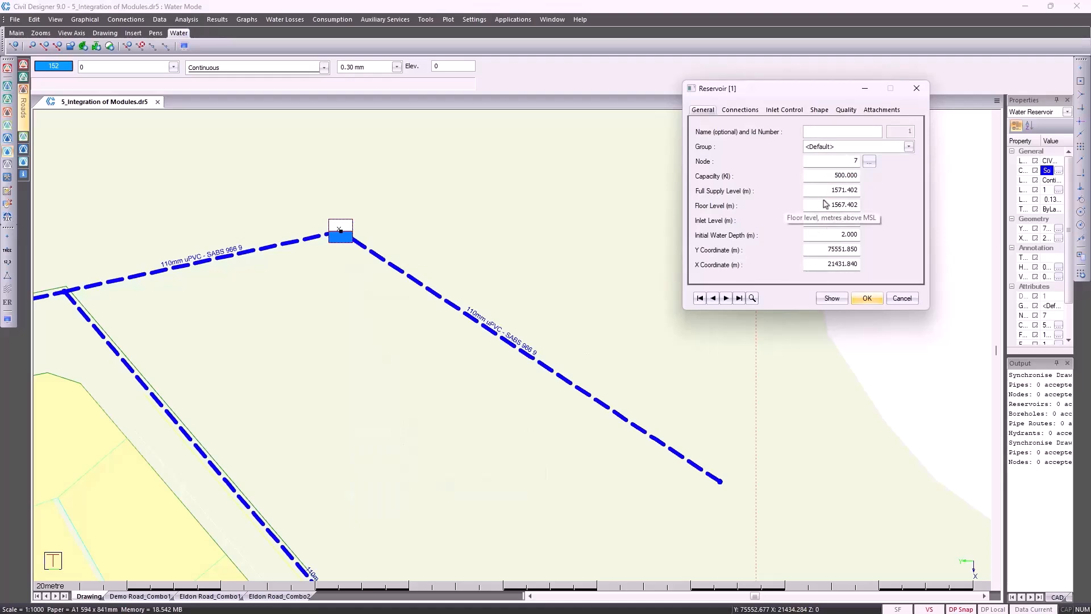
left_click_drag(821, 190, 861, 219)
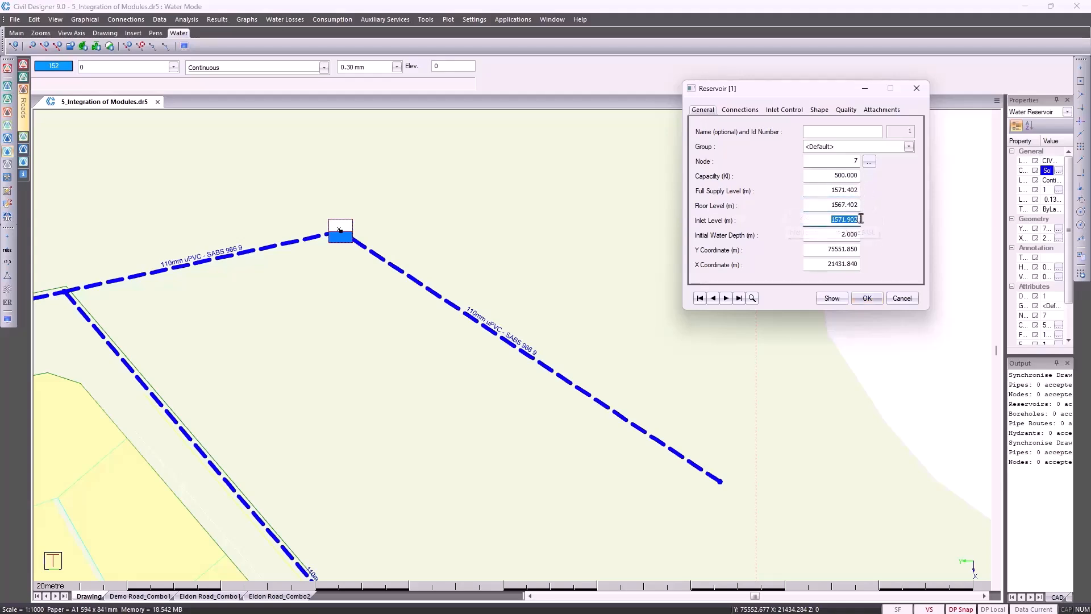
left_click(740, 110)
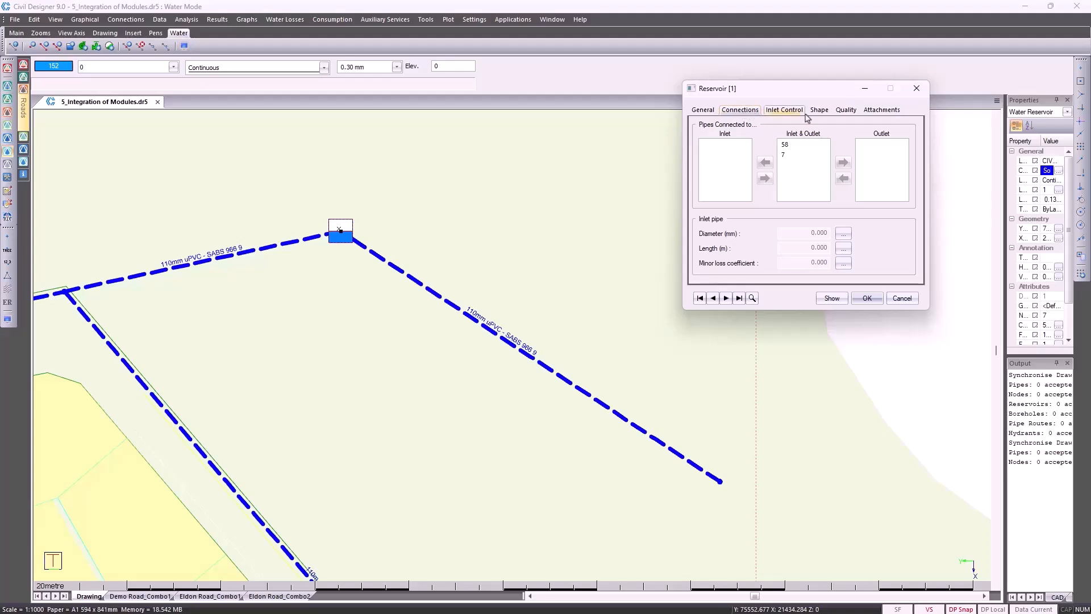
left_click(825, 112)
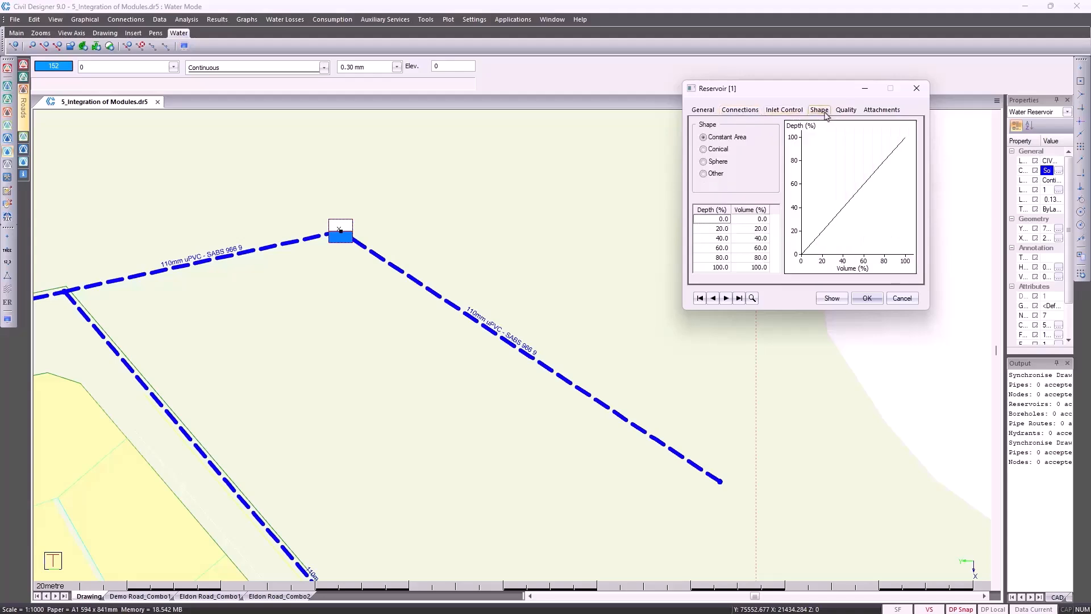
left_click(882, 109)
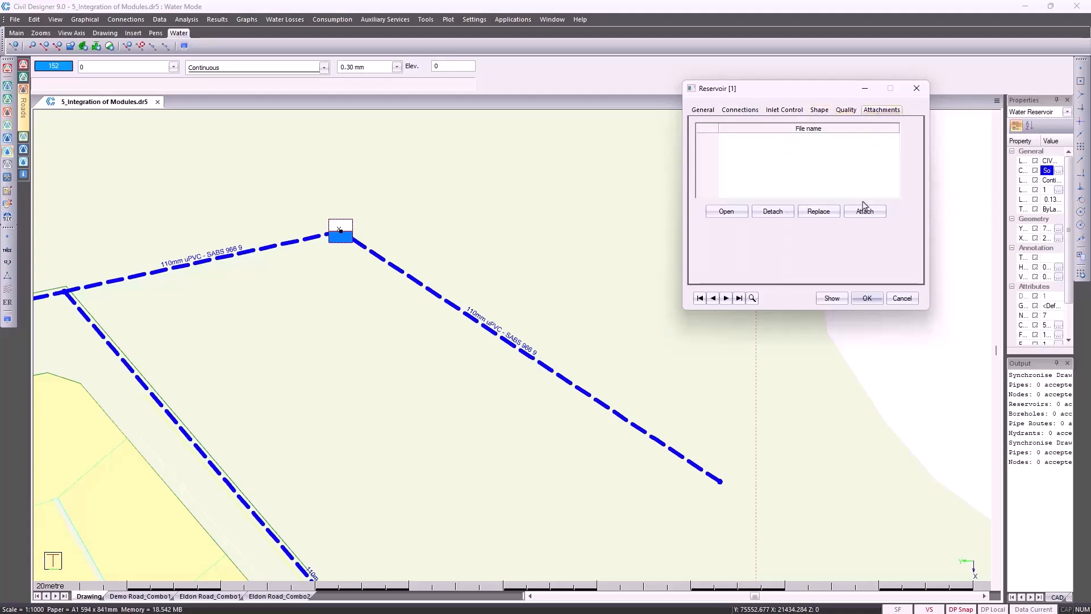
Attach the Reservoir.jpg image from the Water folder to the reservoir
left_click(864, 212)
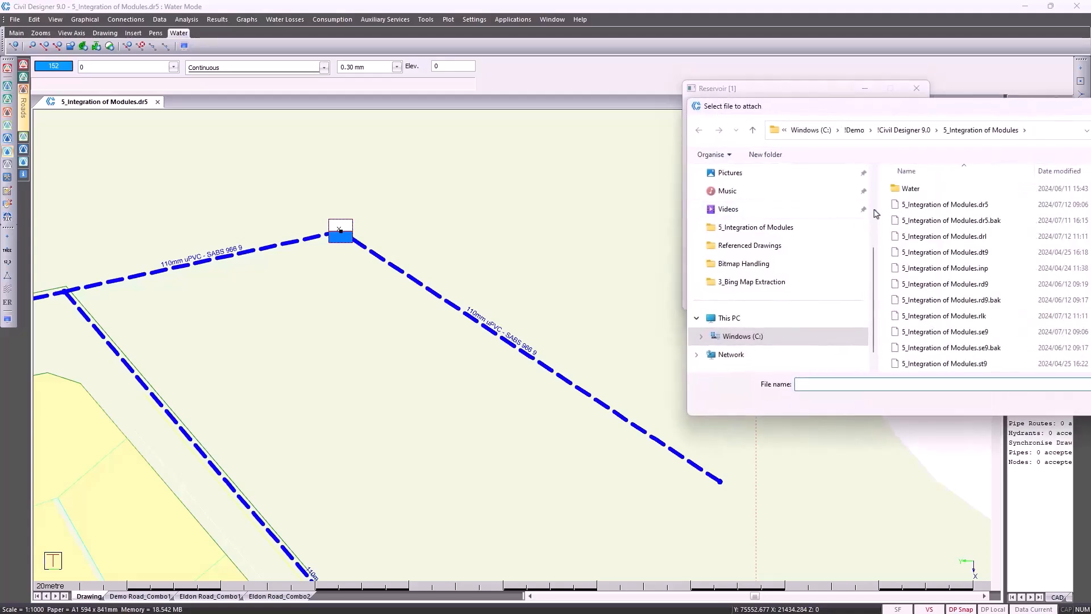
double_click(926, 193)
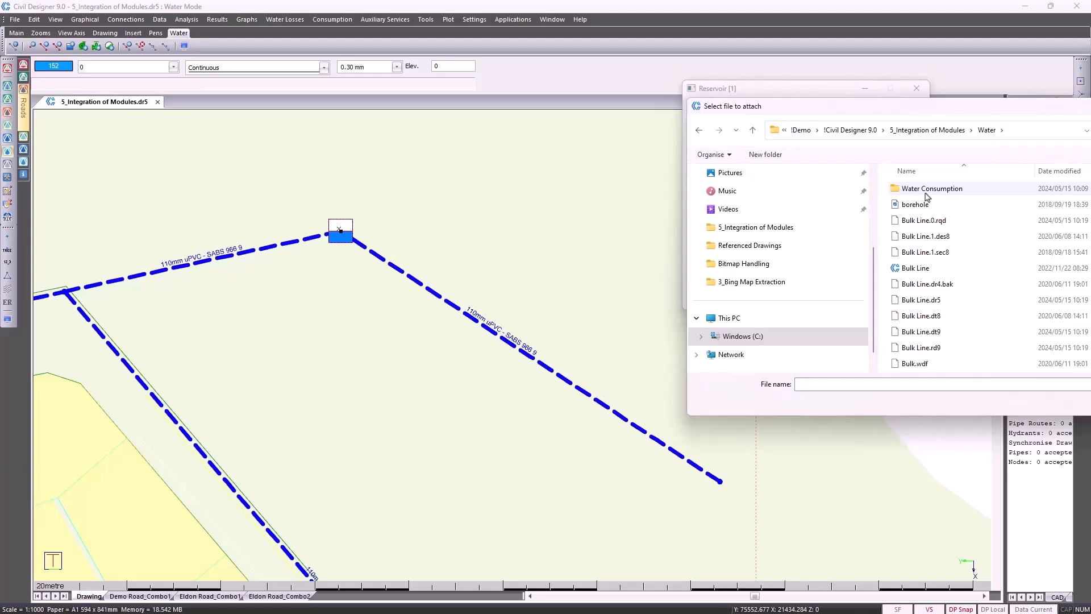
scroll(926, 233, "down", 4)
left_click(926, 239)
double_click(926, 239)
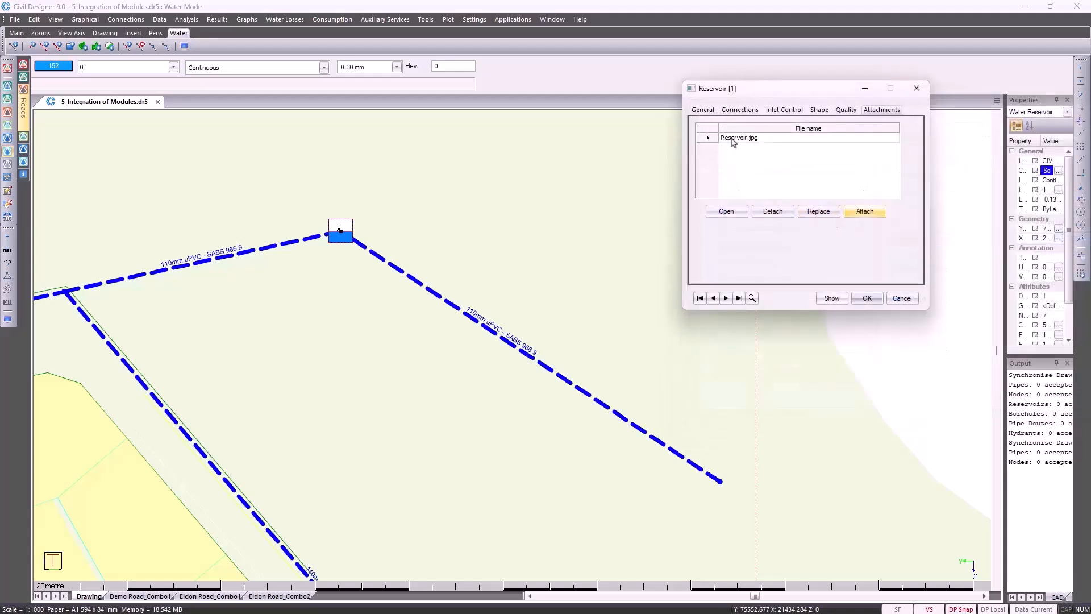
View the attached reservoir image, close it and cancel the reservoir data dialog
left_click(723, 212)
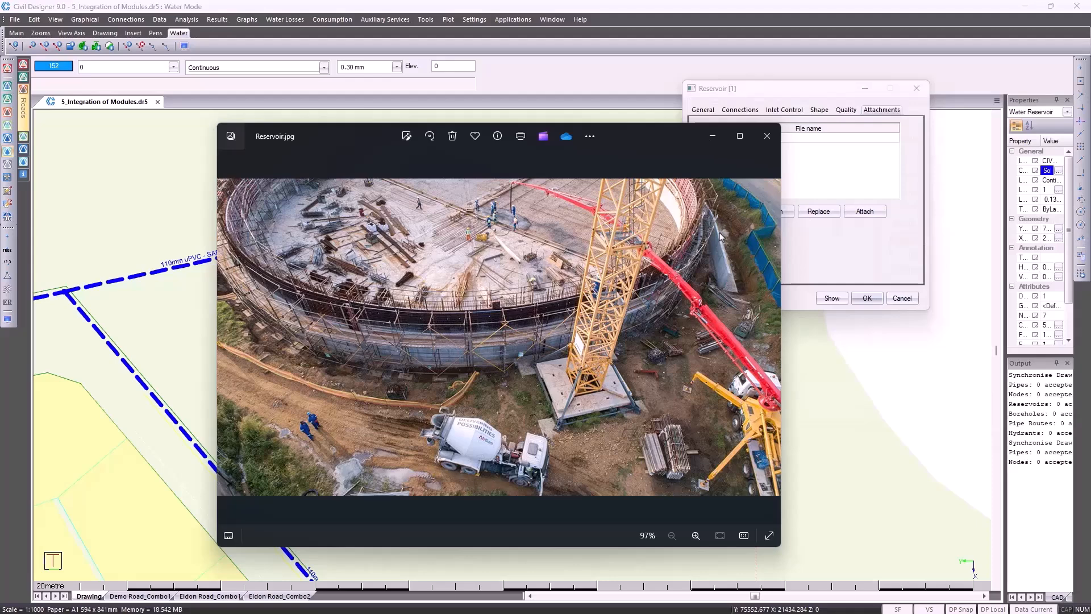
left_click(766, 136)
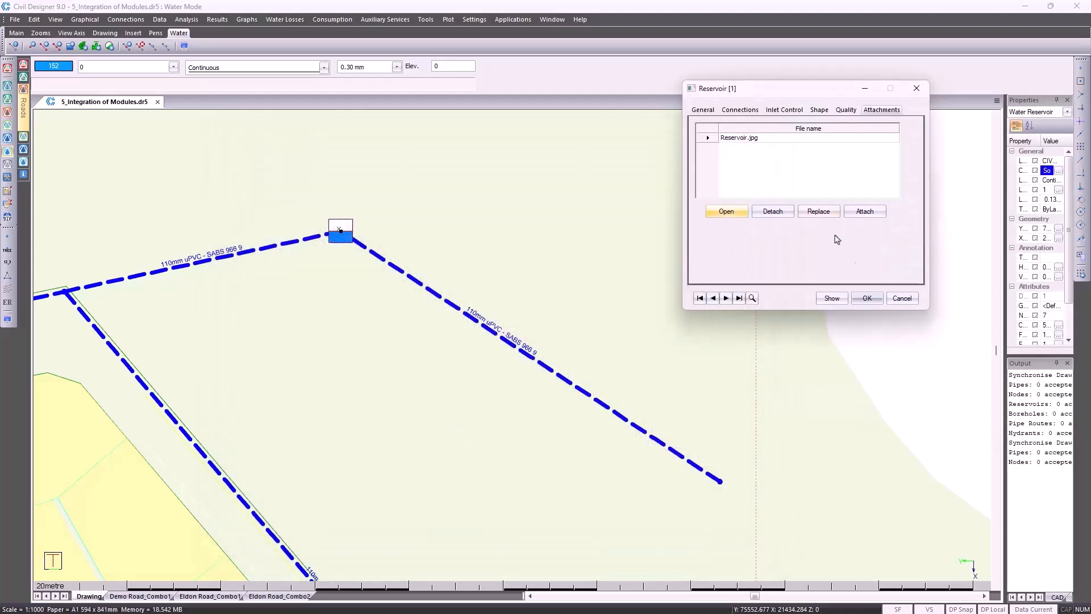
left_click(902, 300)
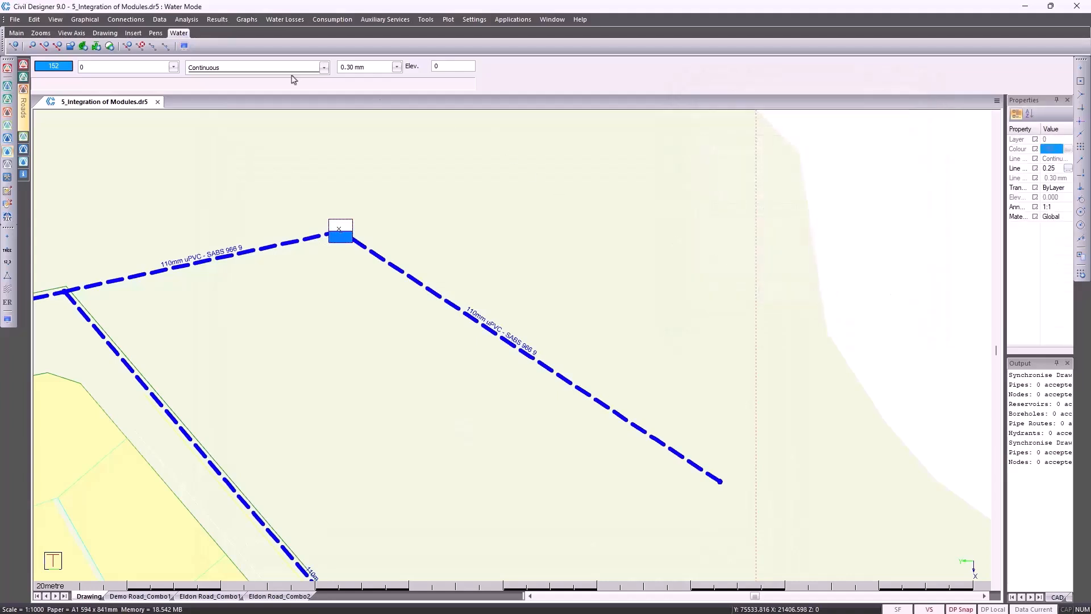
Draw a pump station on the pipe between the reservoir and the network's end node
left_click(84, 20)
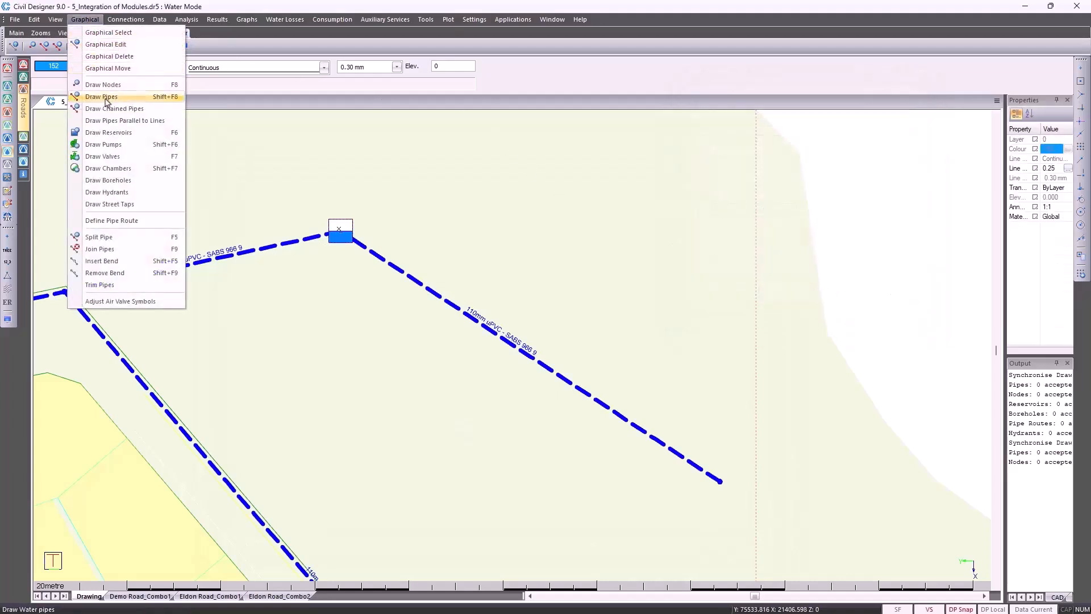
left_click(117, 145)
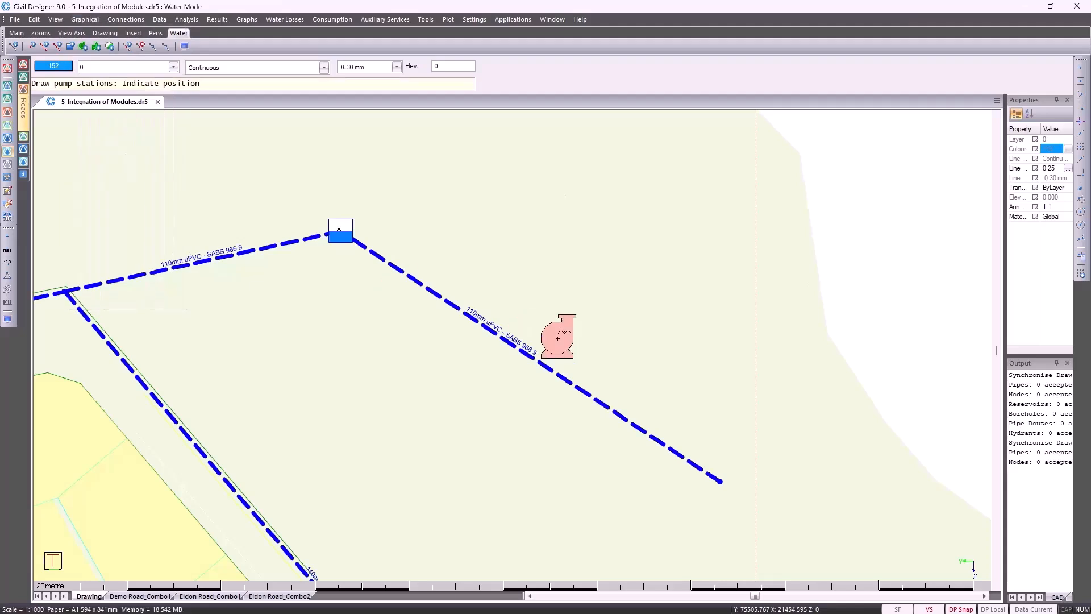
left_click(593, 397)
right_click(634, 359)
left_click(651, 366)
Open the pump station's data and search for pumps with a required head of 60 m at 4 l/s
right_click(584, 283)
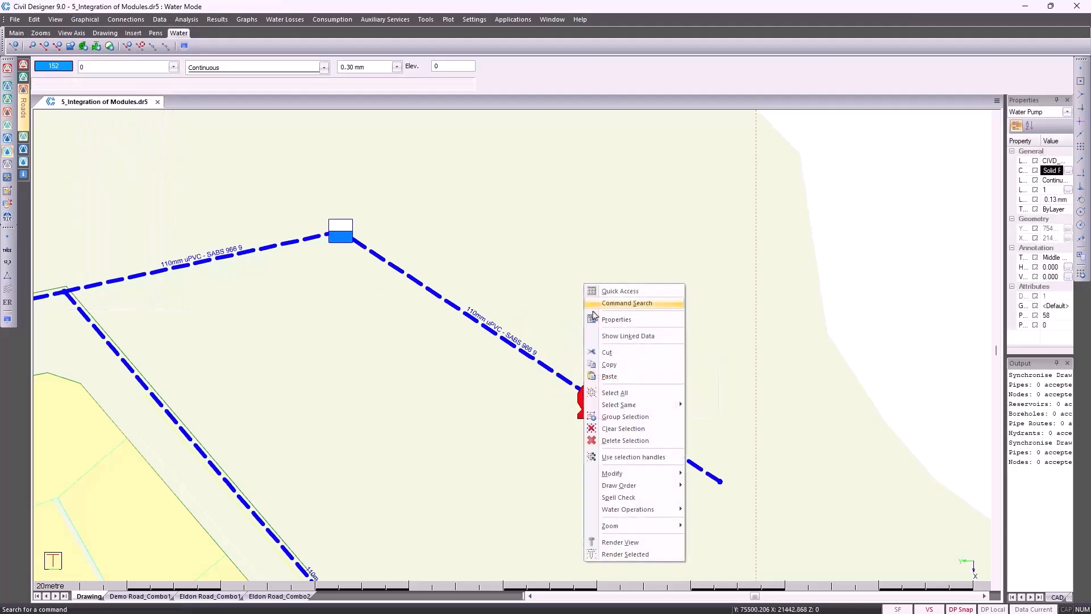
mouse_move(654, 509)
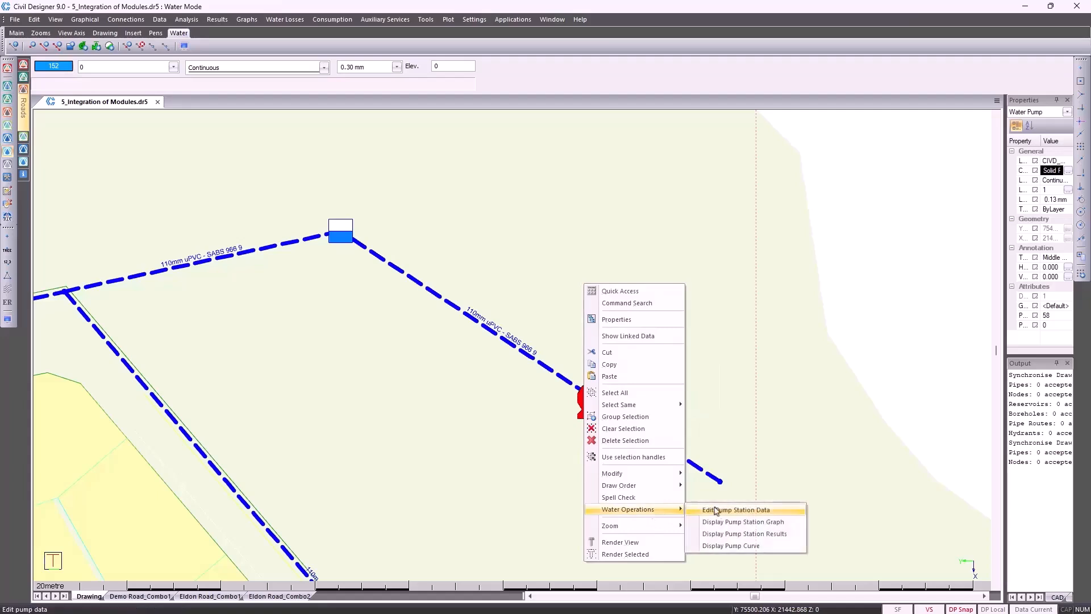
left_click(773, 511)
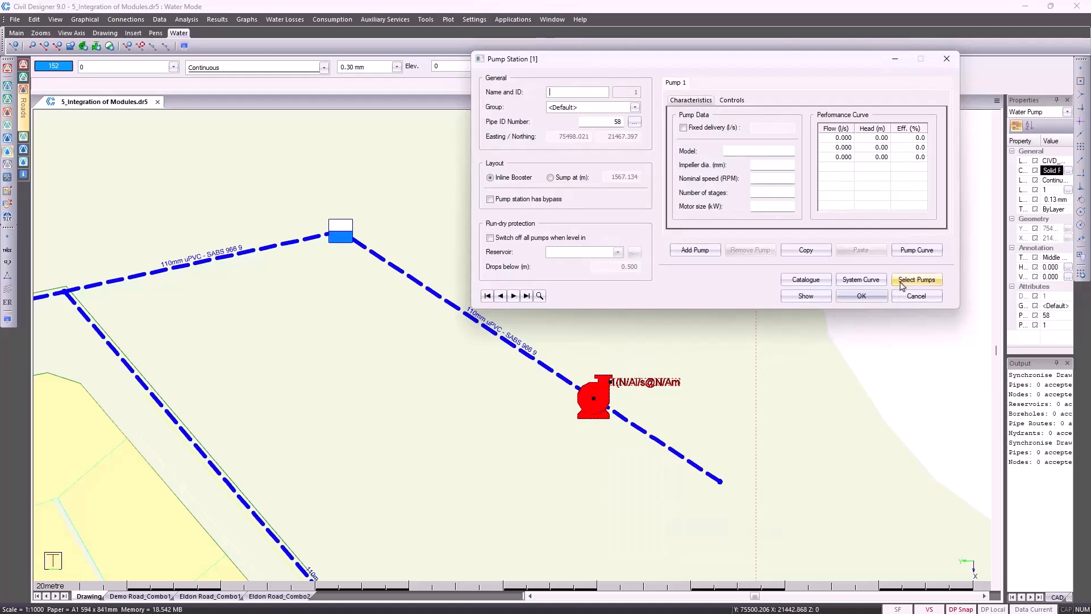
left_click(908, 280)
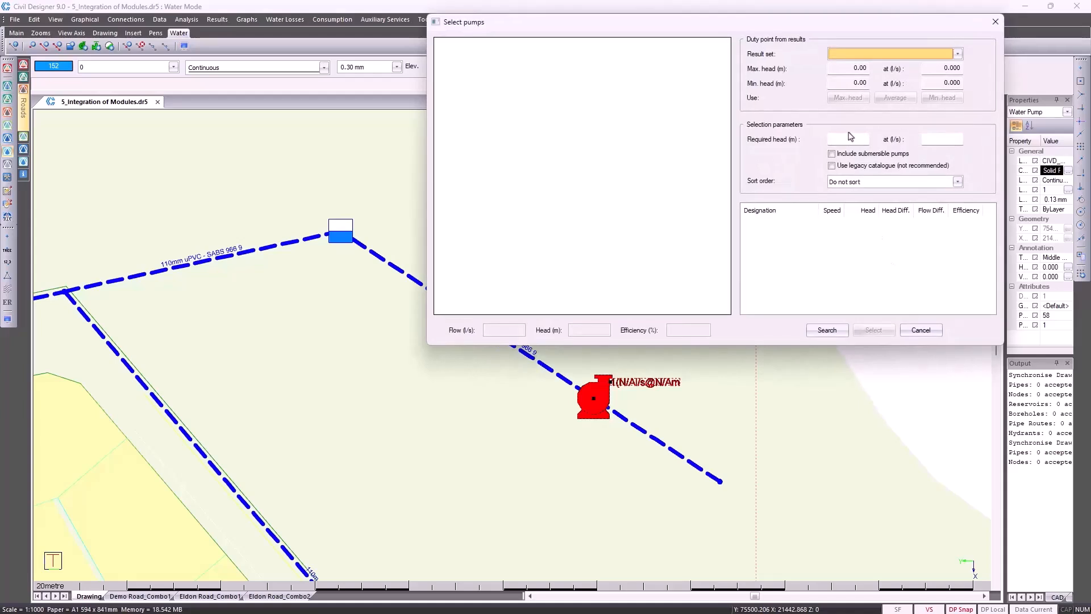
left_click(848, 139)
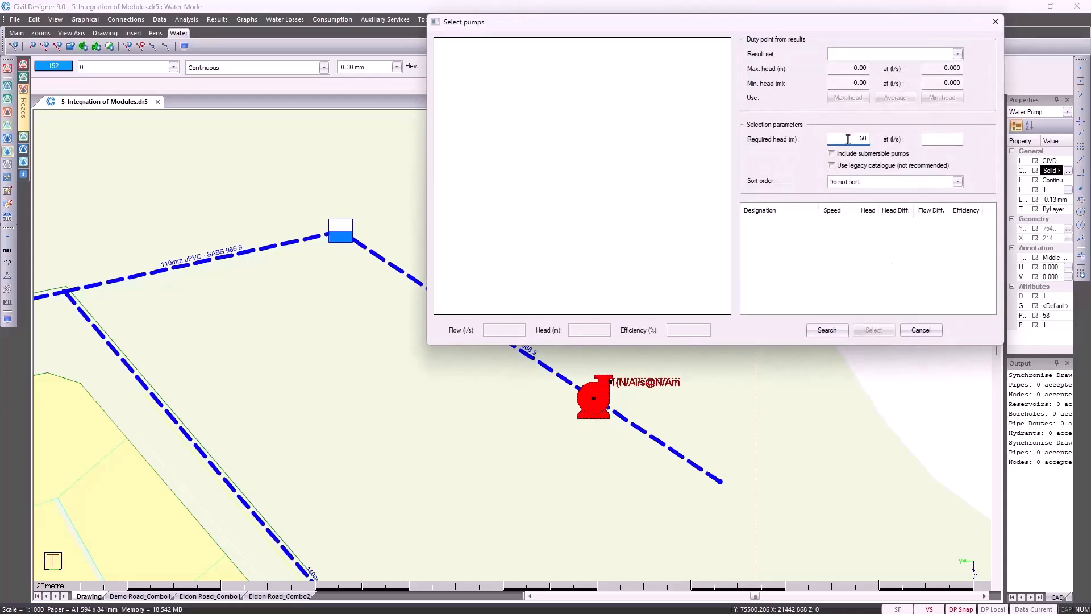
key("Tab")
type("4")
left_click(833, 329)
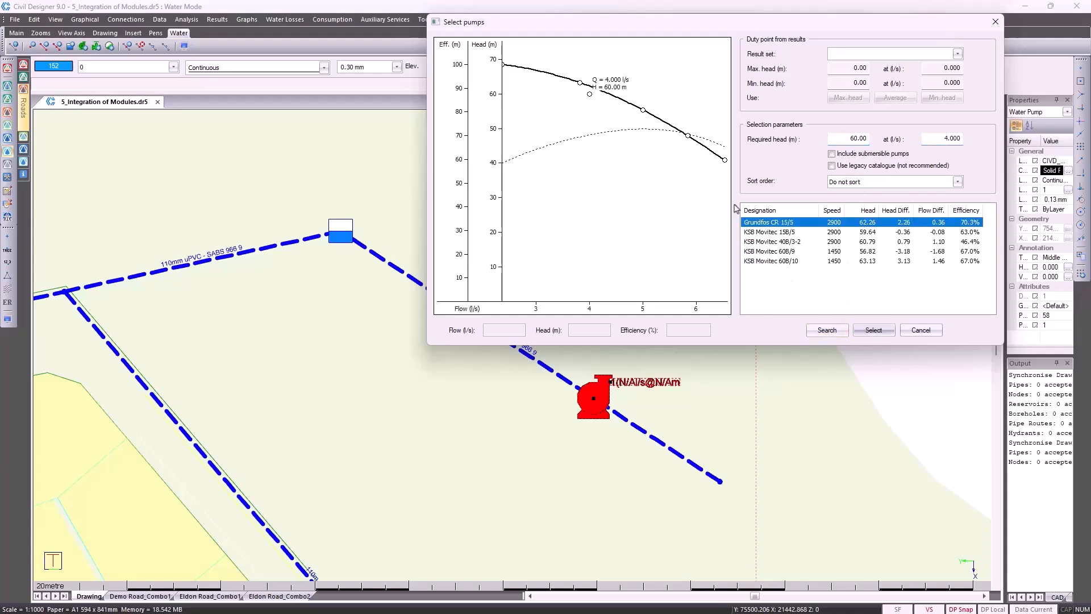
Compare the candidate pumps' curves, assign the Grundfos CR 15/5, and review the pump's control options before accepting
left_click(766, 232)
left_click(767, 242)
left_click(768, 251)
left_click(746, 261)
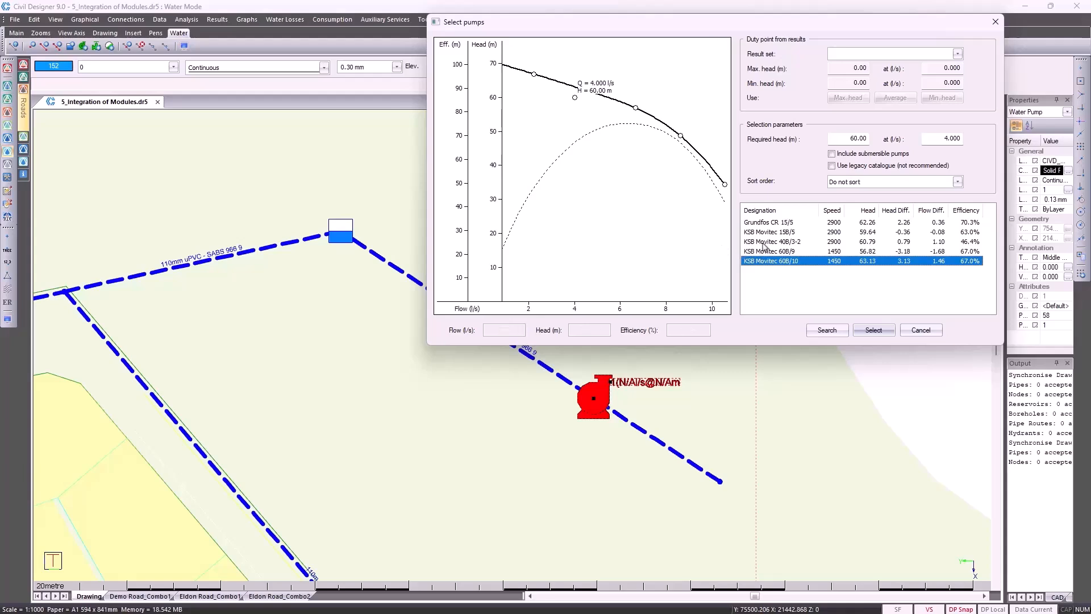
left_click(771, 222)
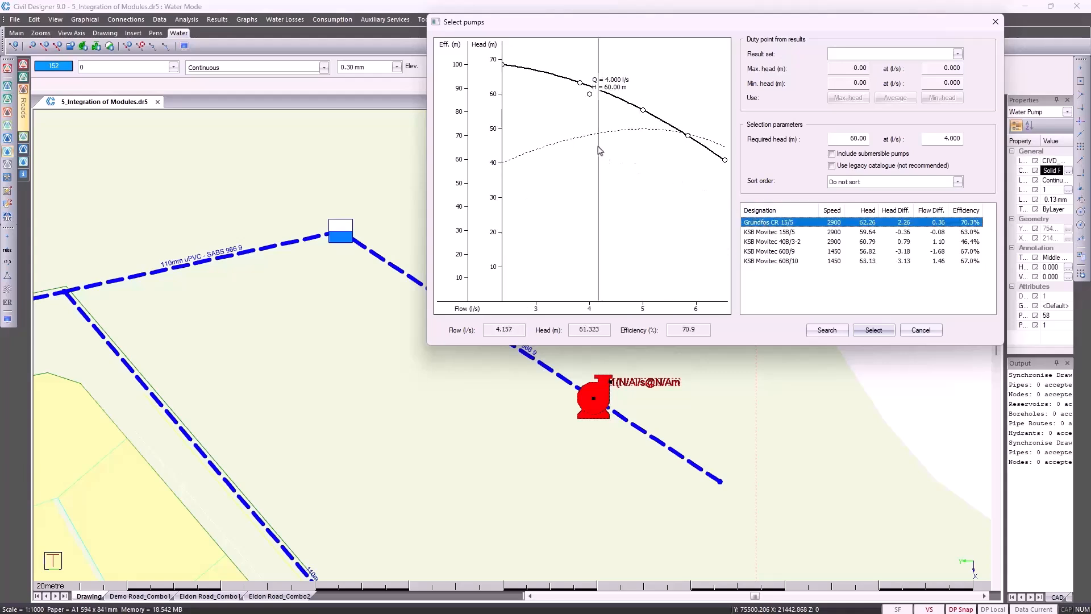
left_click(868, 330)
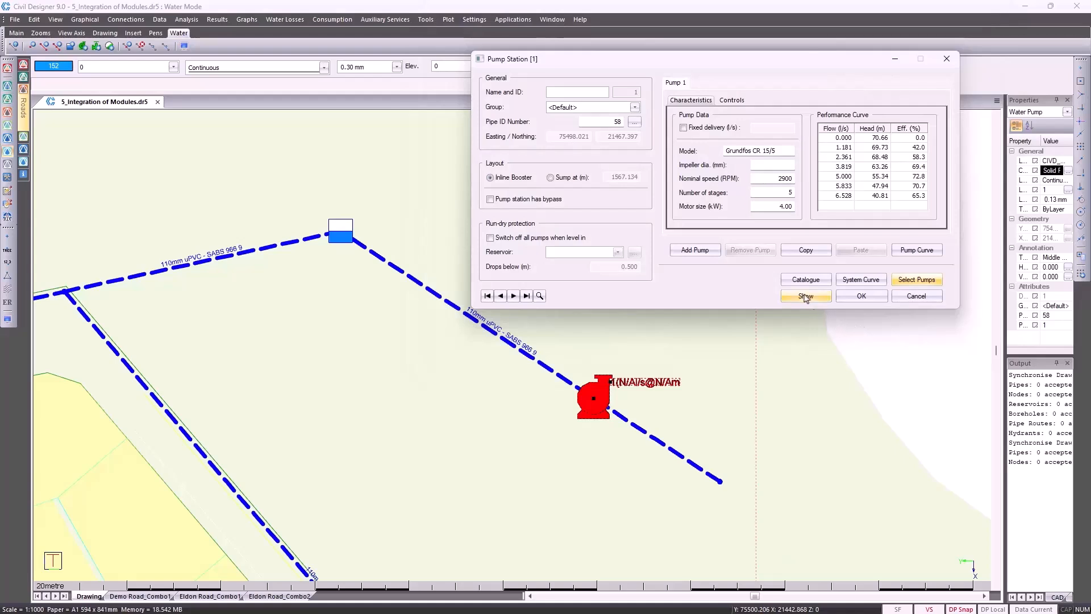
left_click(732, 101)
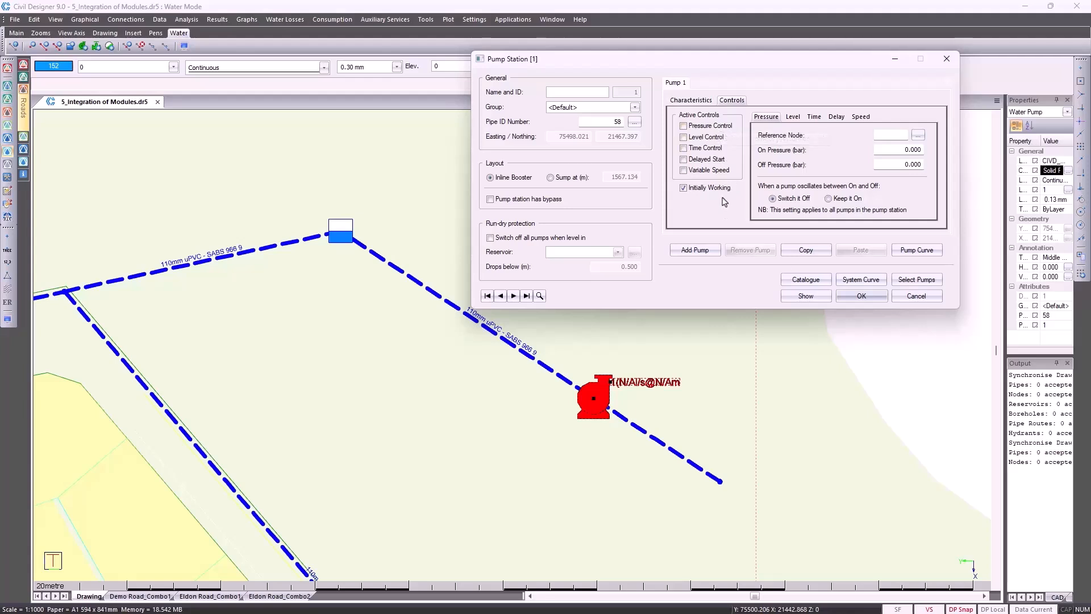
left_click(859, 295)
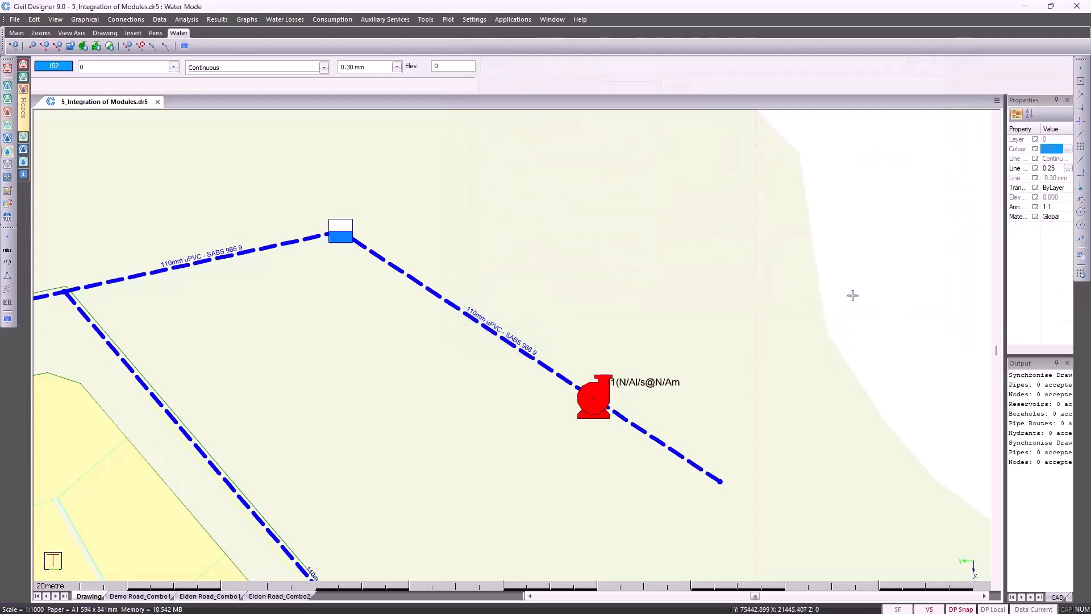
Delete the pump station from the pipe
left_click(612, 368)
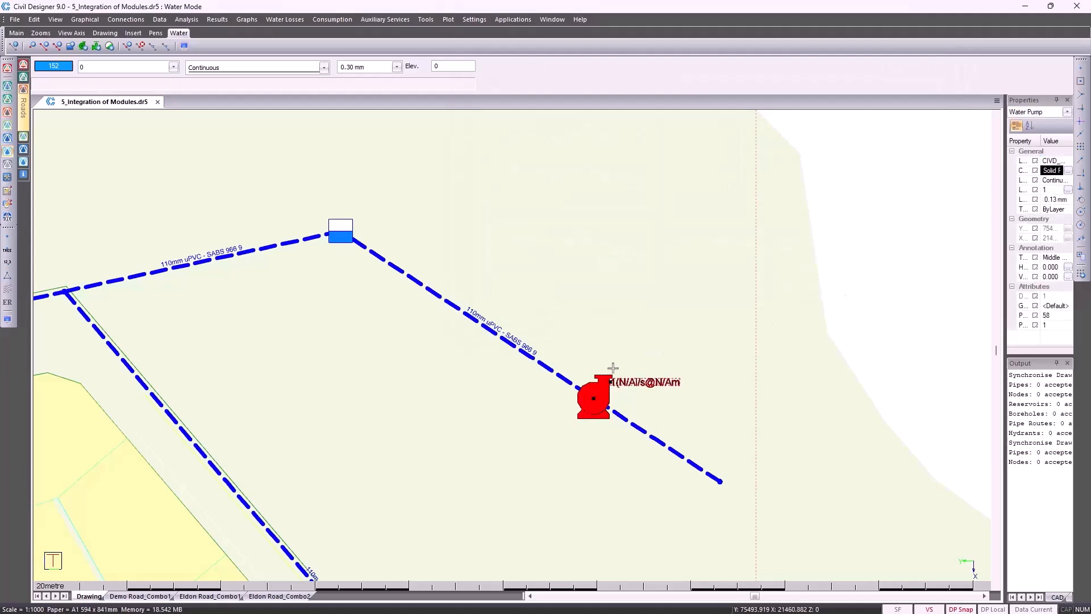
key("Delete")
left_click(556, 348)
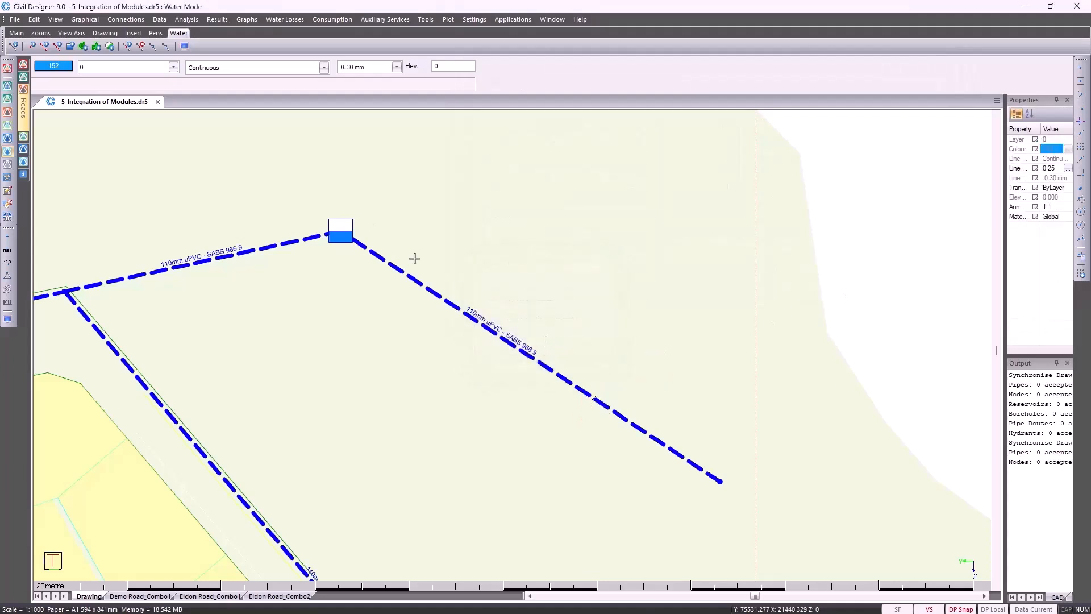
Draw a borehole on the existing end node of the pipe leading from the reservoir
left_click(85, 19)
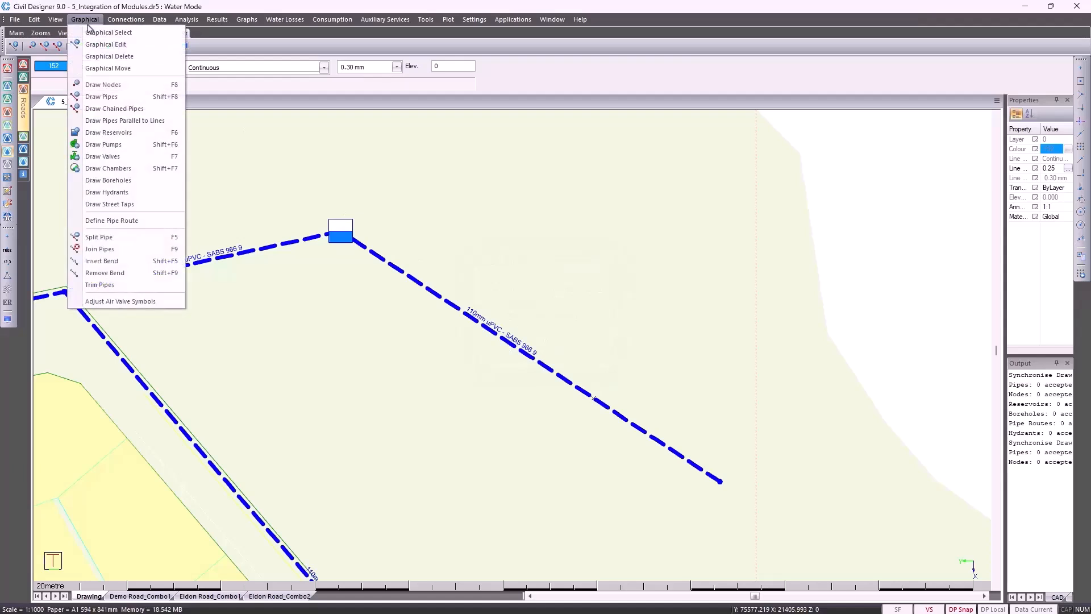
left_click(110, 181)
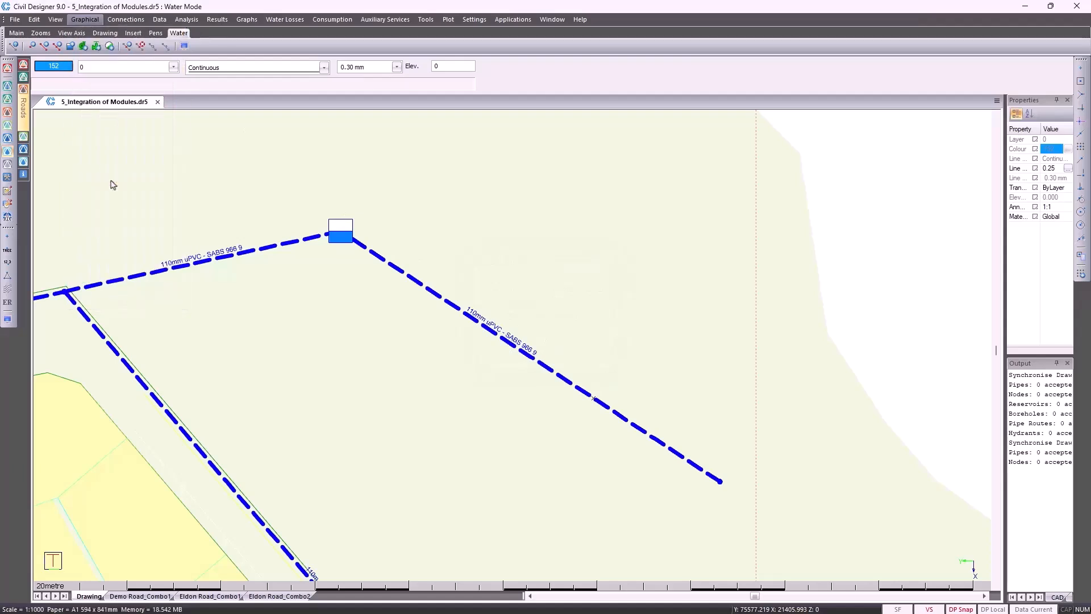
left_click(721, 480)
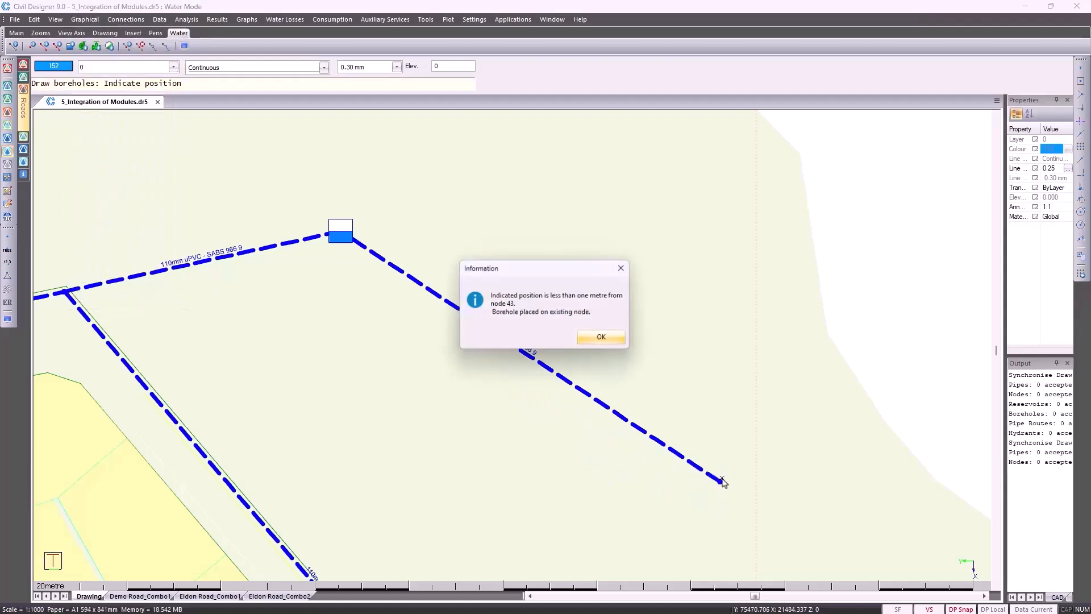
left_click(604, 343)
right_click(610, 334)
left_click(619, 344)
Open the new borehole's data, examine its equipment and control options, and close it without changes
left_click(721, 496)
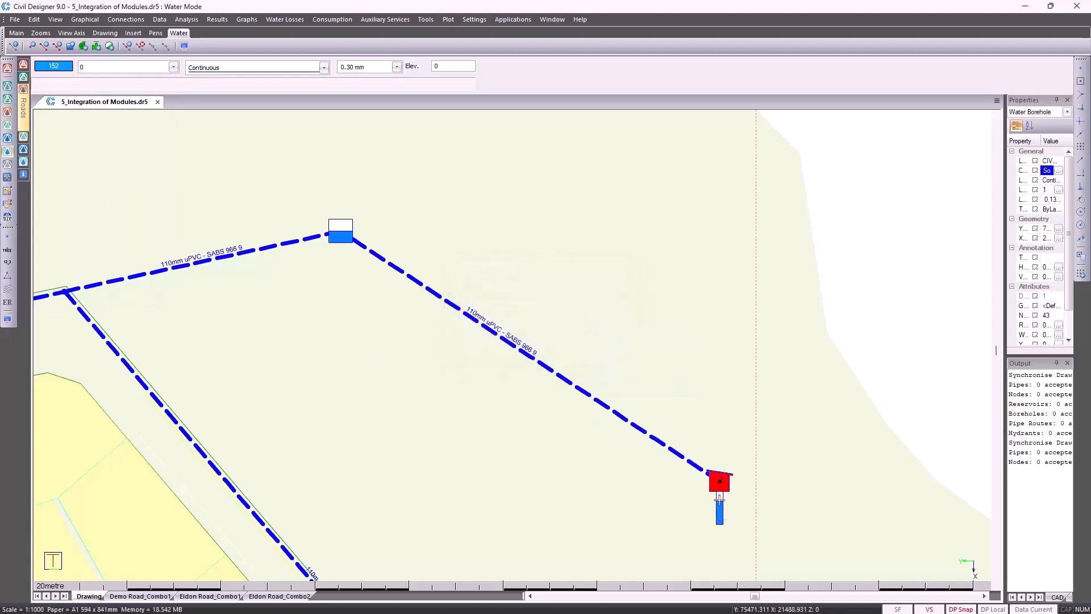
right_click(647, 312)
mouse_move(700, 538)
left_click(821, 539)
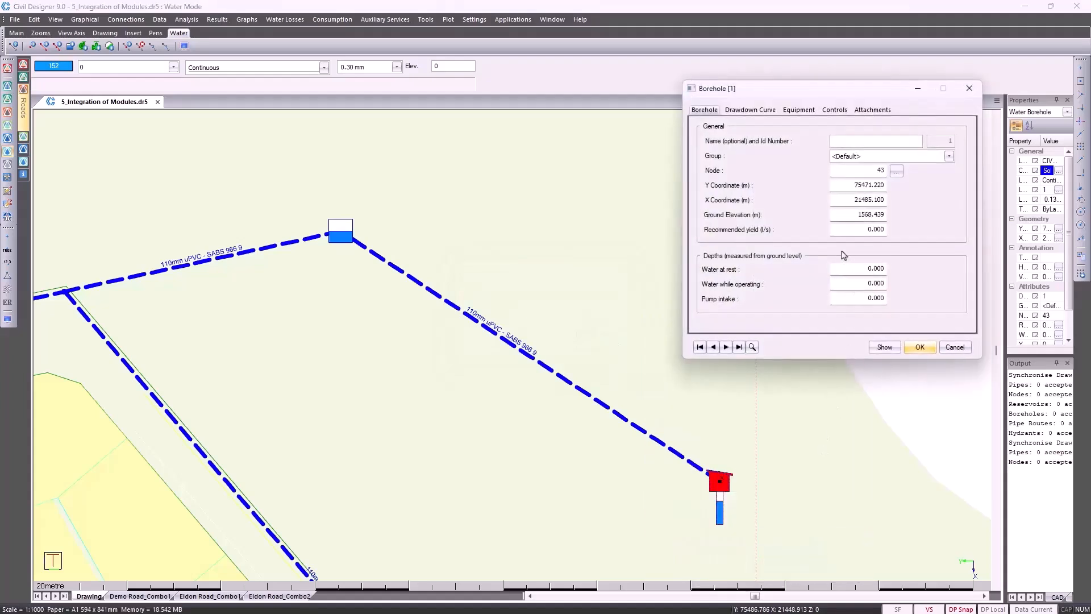
left_click(799, 110)
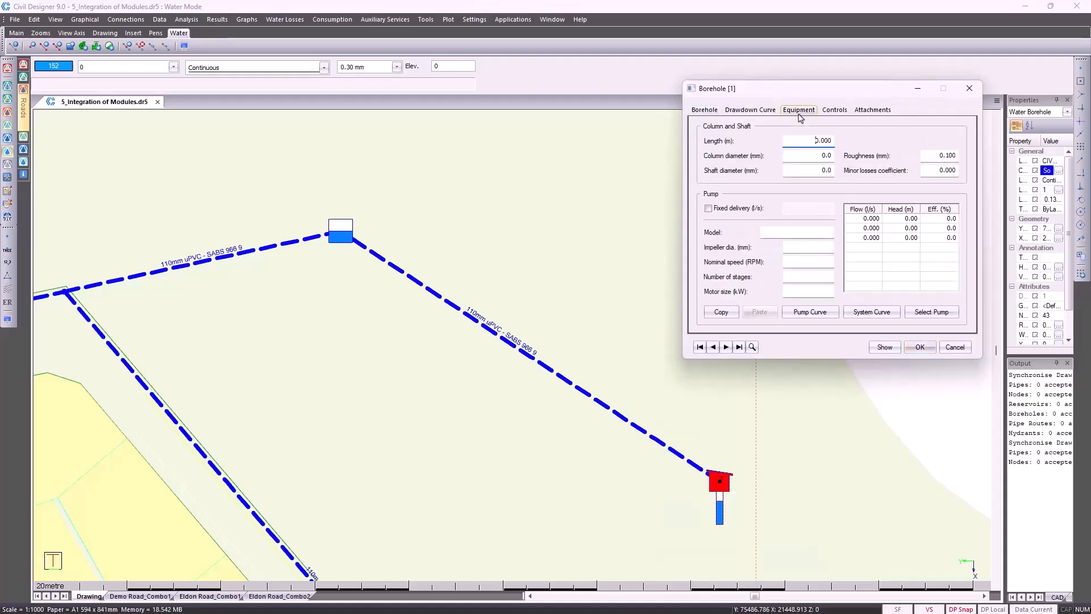
left_click(832, 110)
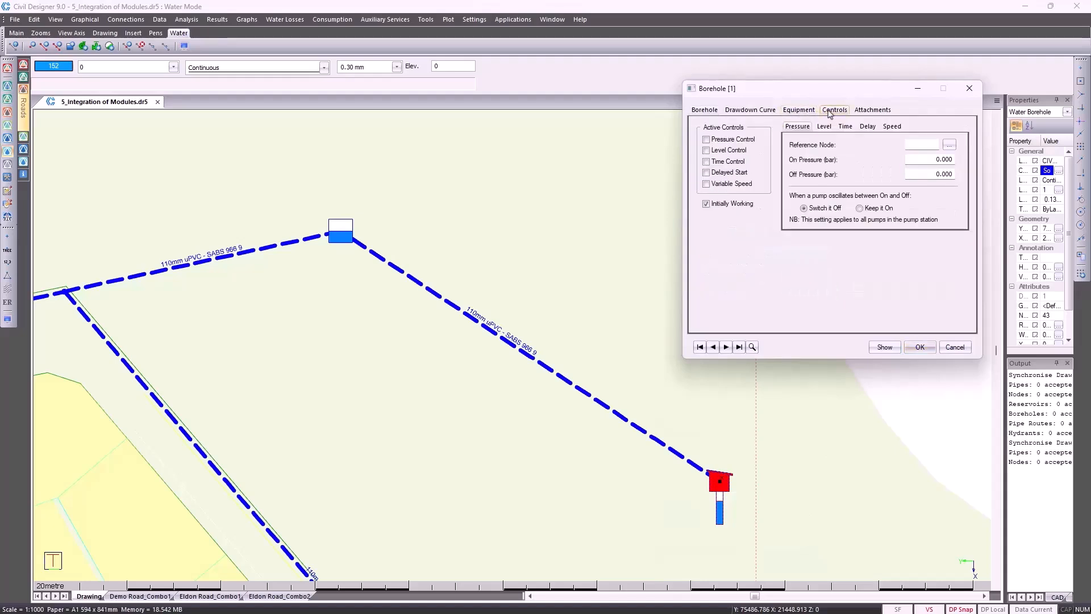
left_click(955, 347)
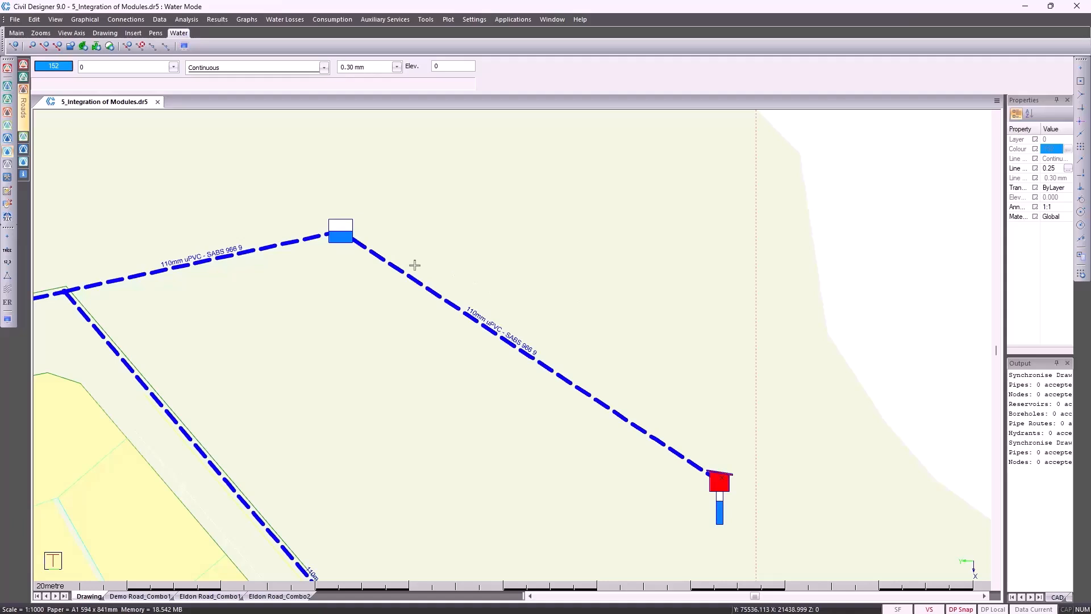
Set 5_Integration of Modules.wdf as the project's water data file in the project settings
left_click(15, 19)
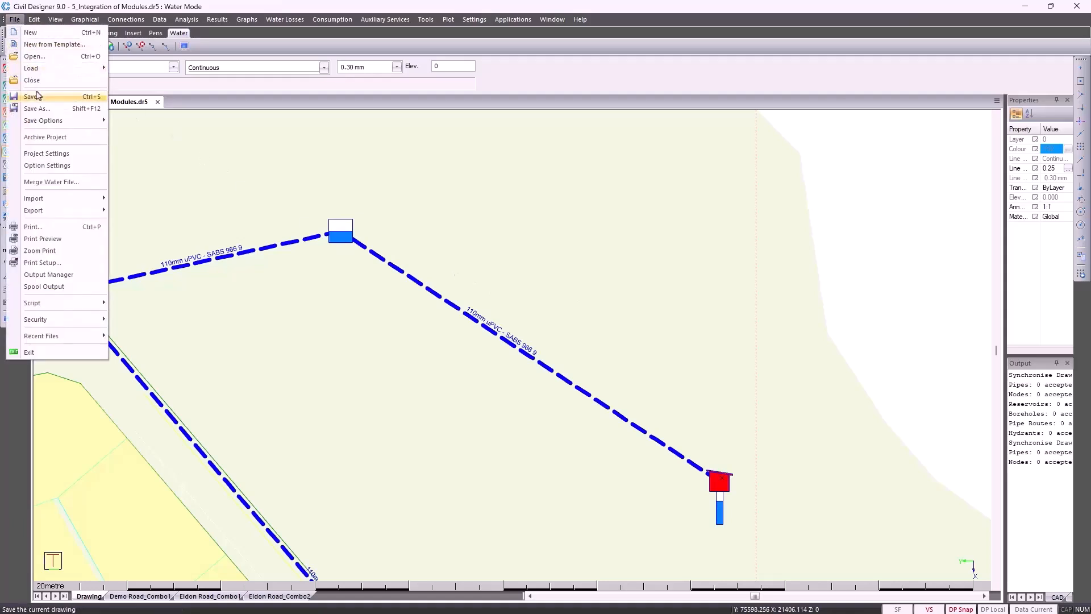
left_click(47, 154)
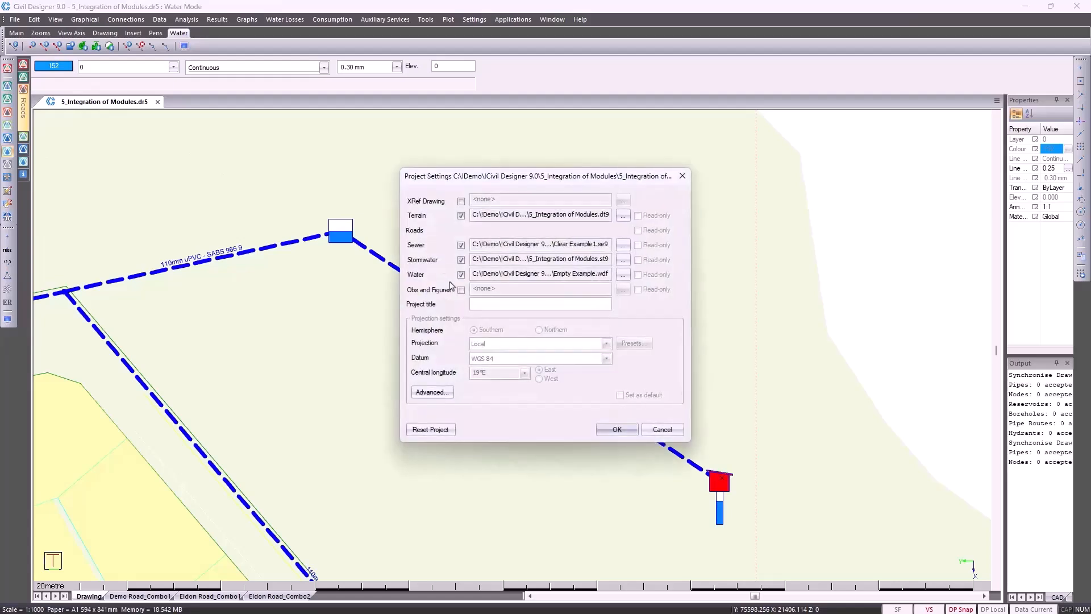
left_click(624, 275)
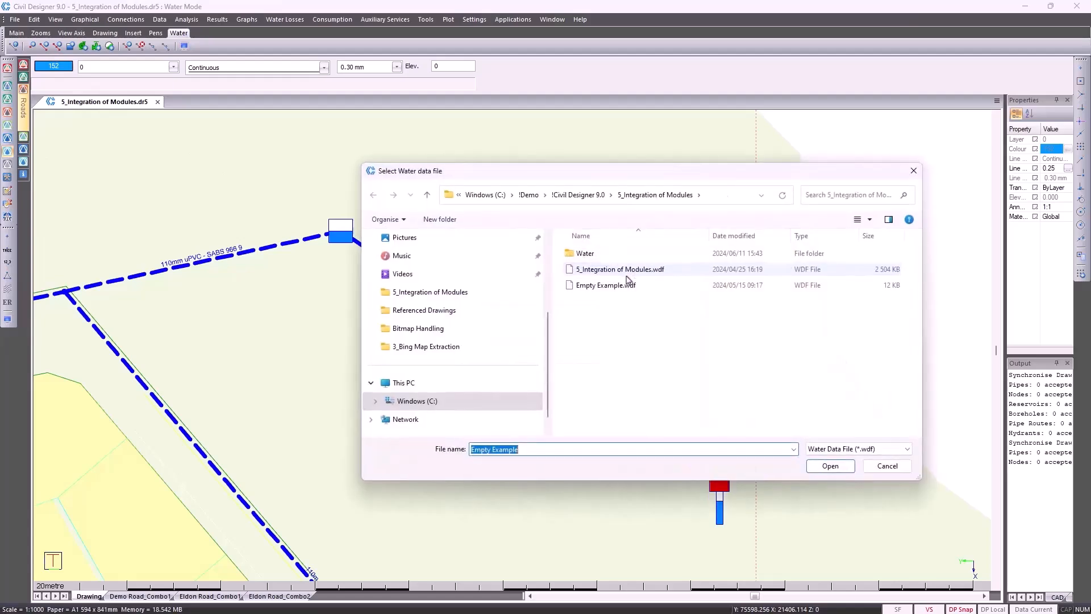
left_click(621, 275)
double_click(621, 270)
left_click(611, 430)
left_click(564, 388)
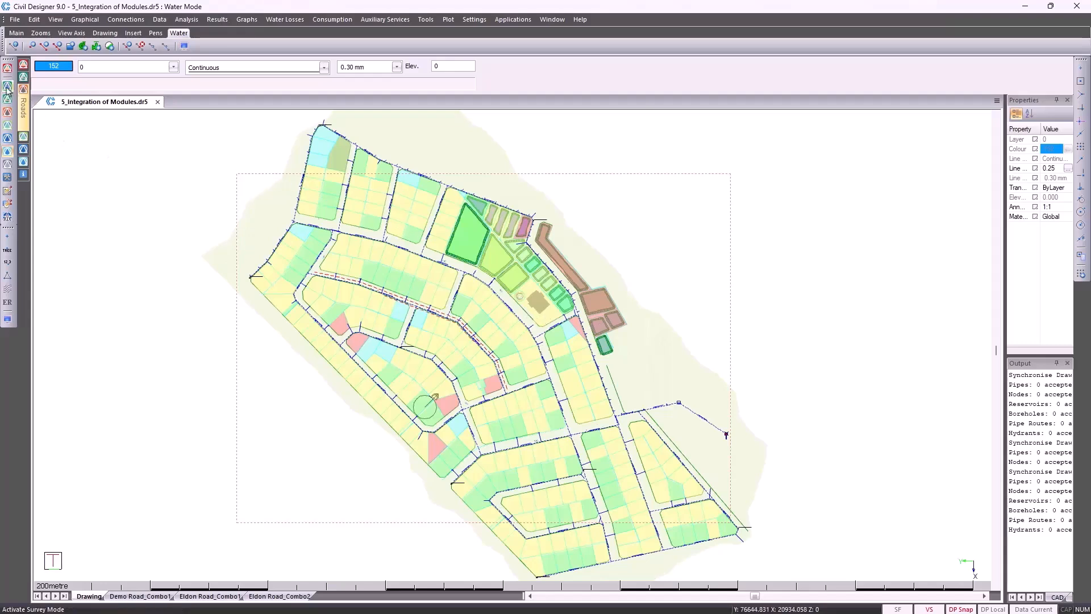
Switch to Survey mode and look at the option for creating parcels from stand numbers
left_click(7, 86)
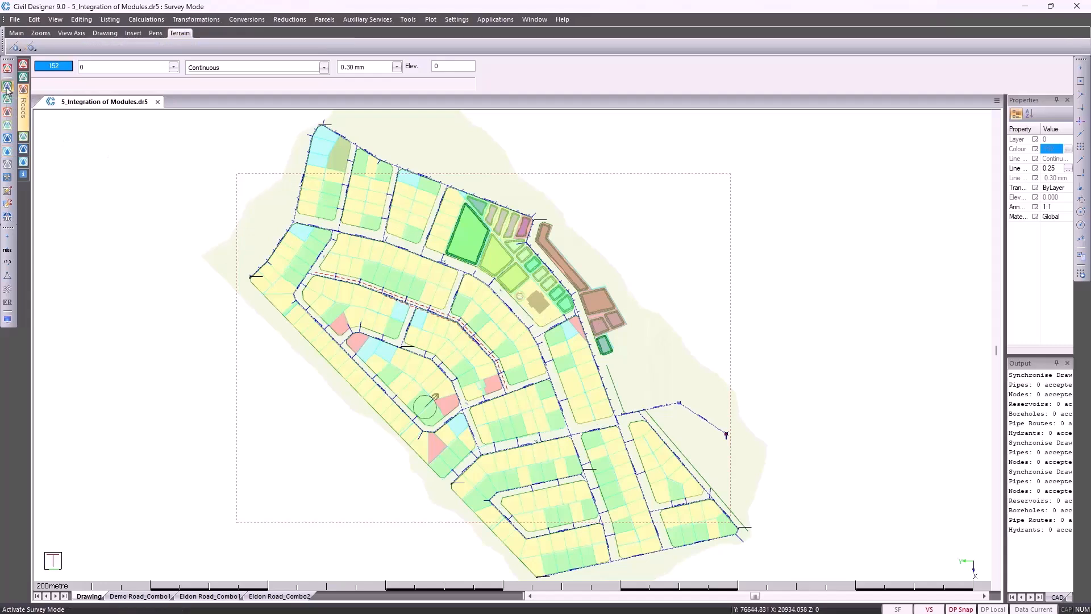
left_click(323, 22)
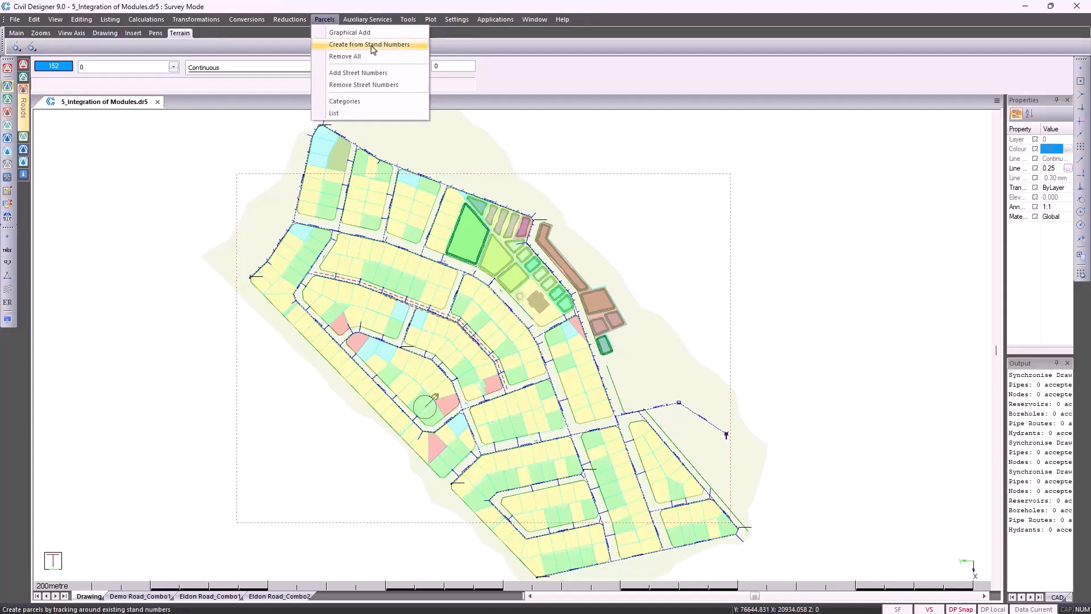
left_click(374, 46)
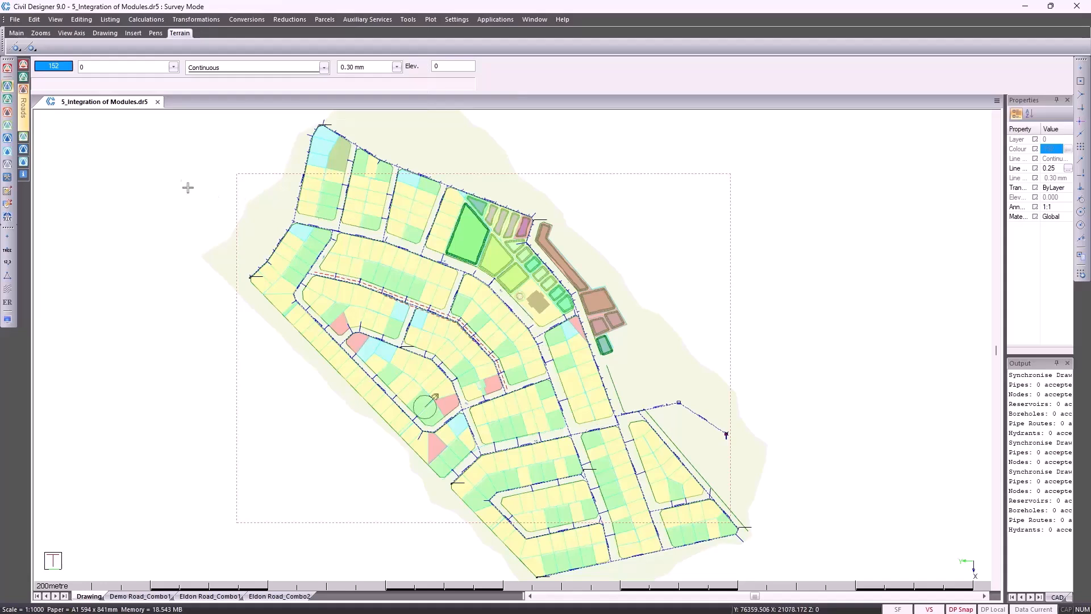
In Water mode, automatically create the parcel connections from layer CIVD_PARCEL with a 25 m maximum length, 500 mm front offset and 800 mm side offset
left_click(7, 151)
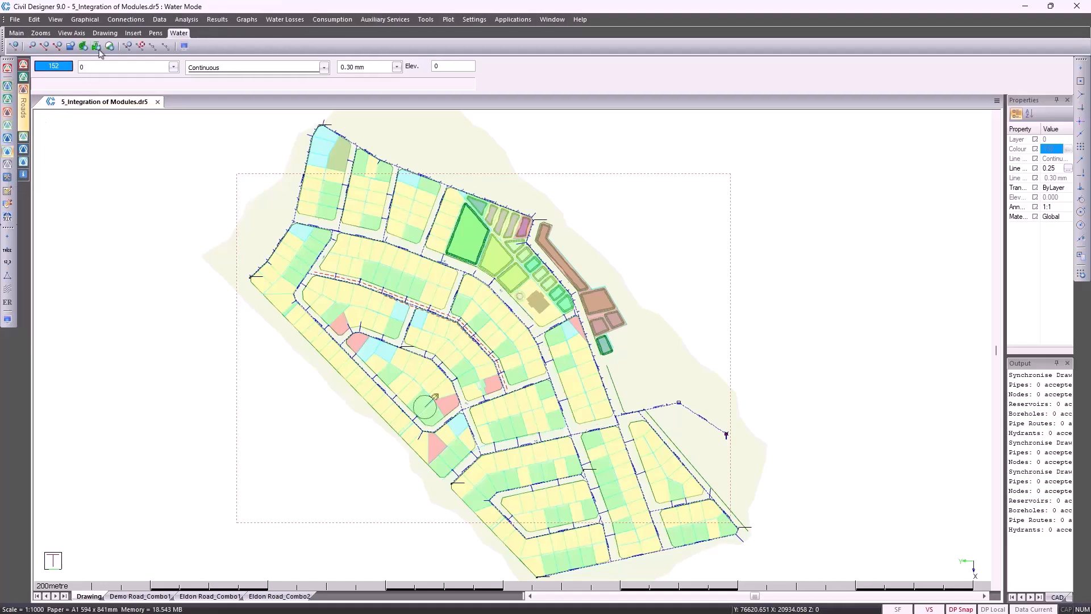
left_click(121, 21)
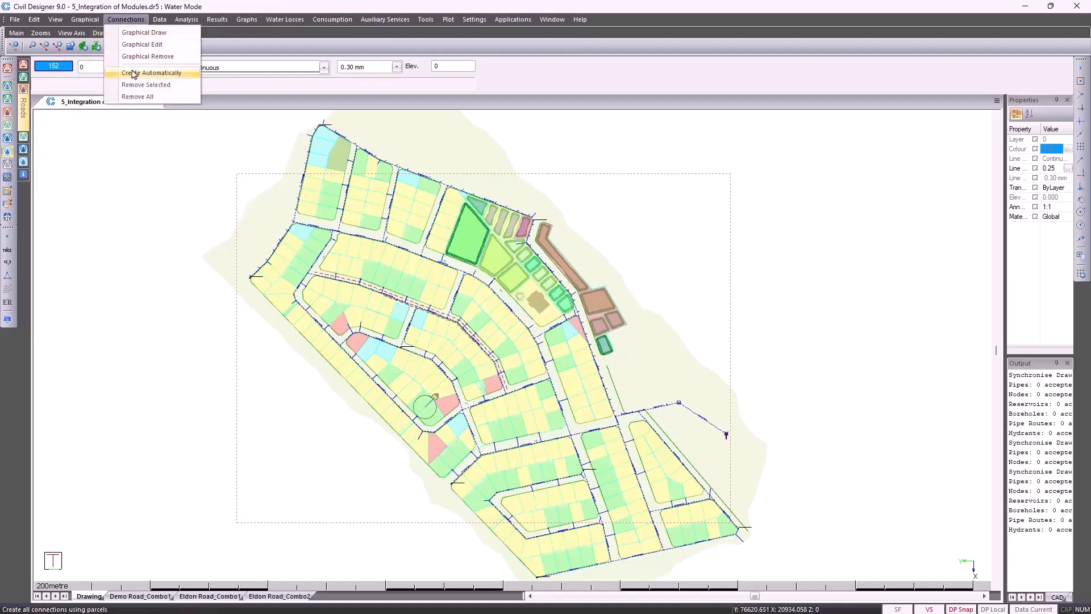
left_click(137, 73)
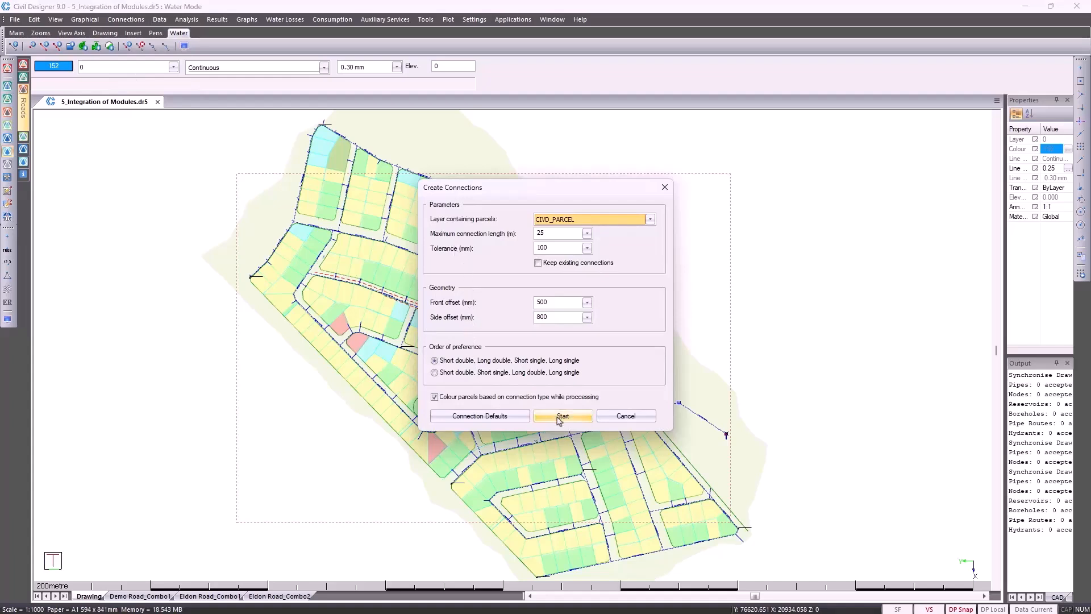
left_click(563, 416)
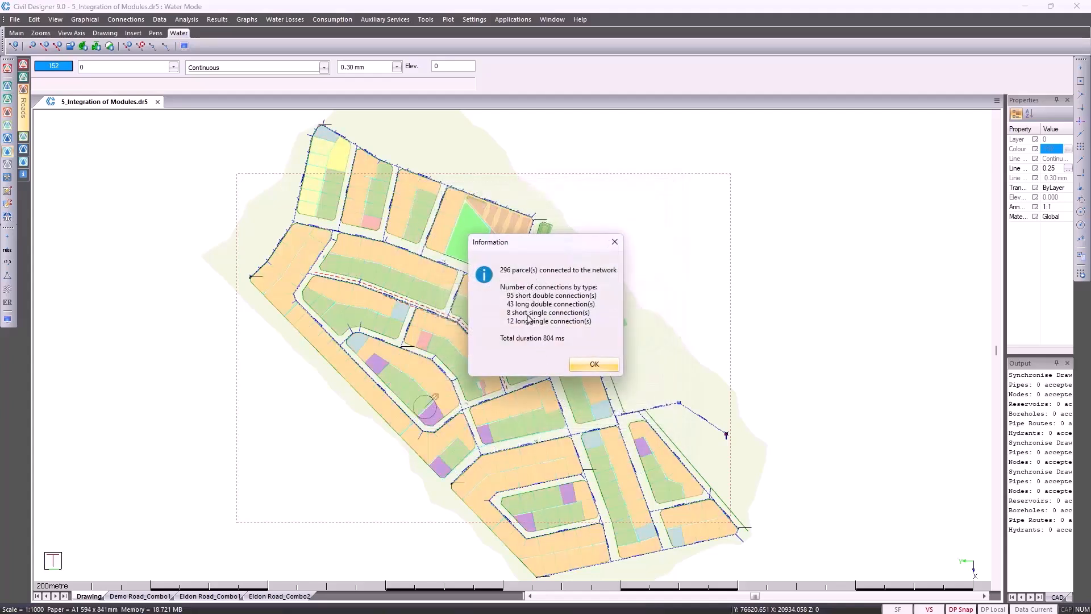
left_click(590, 365)
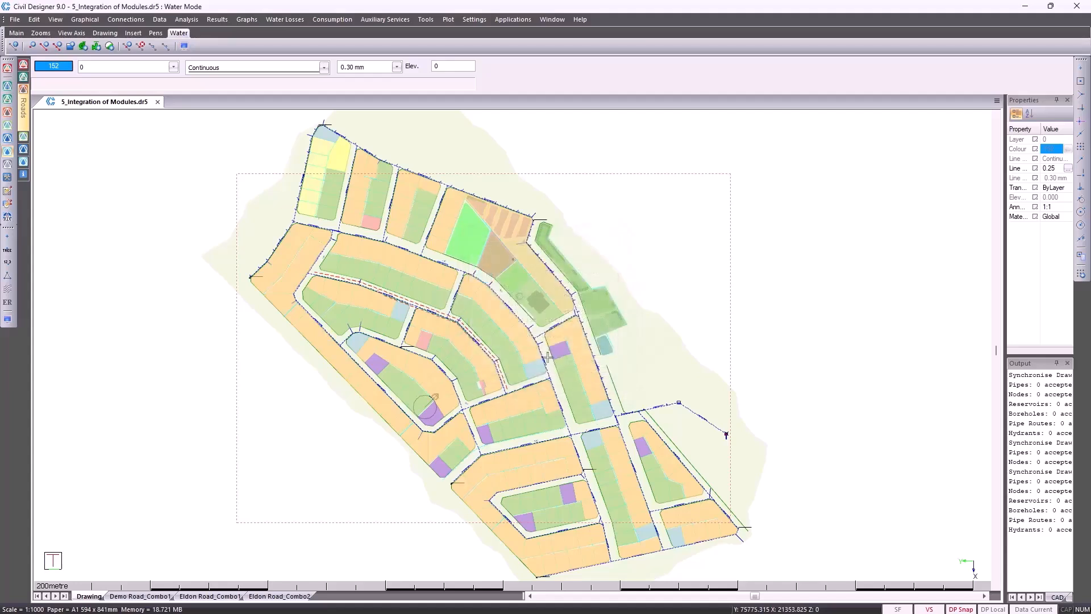
Open the connections data, look through its records, and close it
left_click(160, 19)
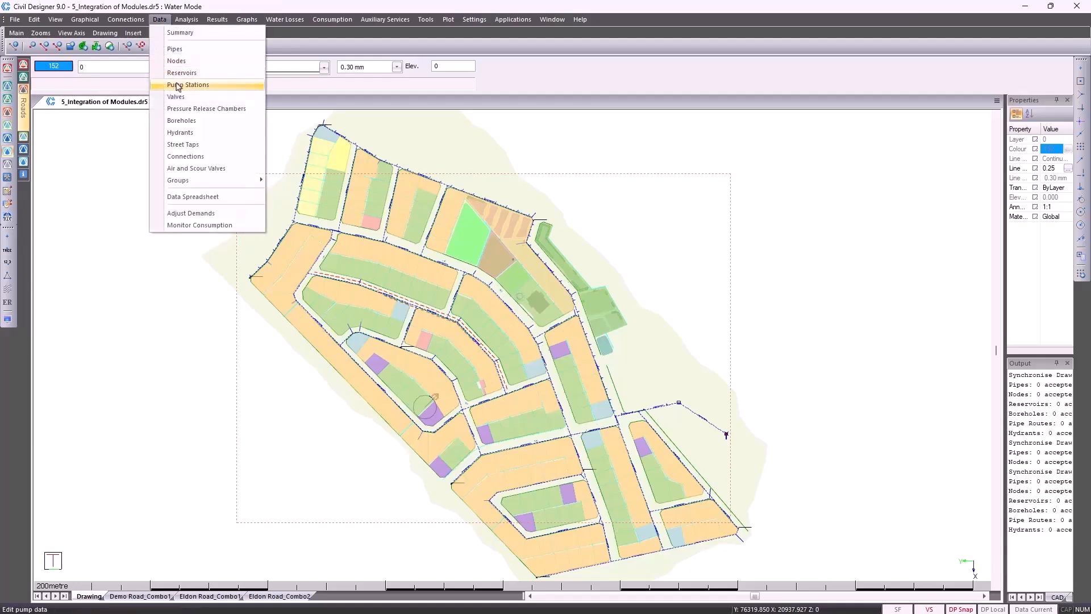
left_click(190, 156)
scroll(645, 286, "down", 15)
scroll(645, 286, "down", 5)
left_click(744, 416)
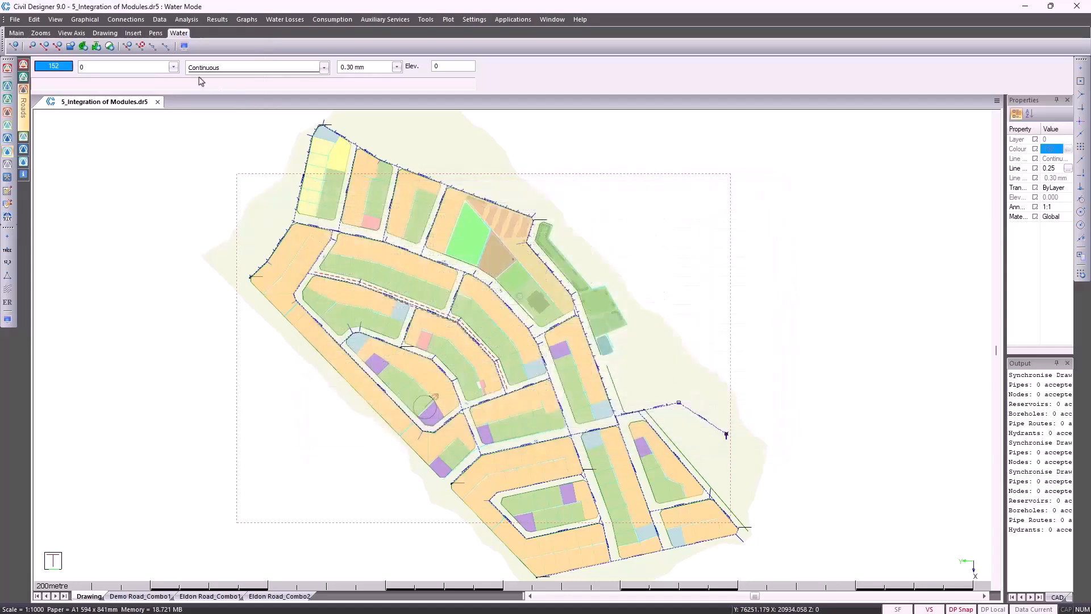
Start the Draw Hydrants command, examine the hydrant defaults and fire-risk categories, and quit without placing a hydrant
left_click(85, 19)
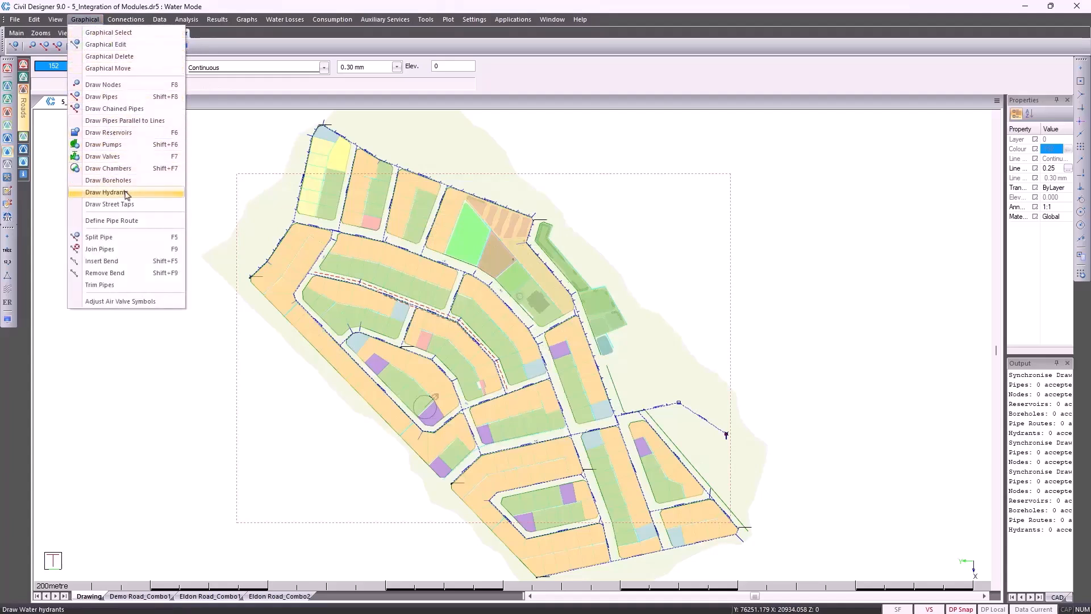
left_click(126, 193)
right_click(807, 250)
left_click(830, 260)
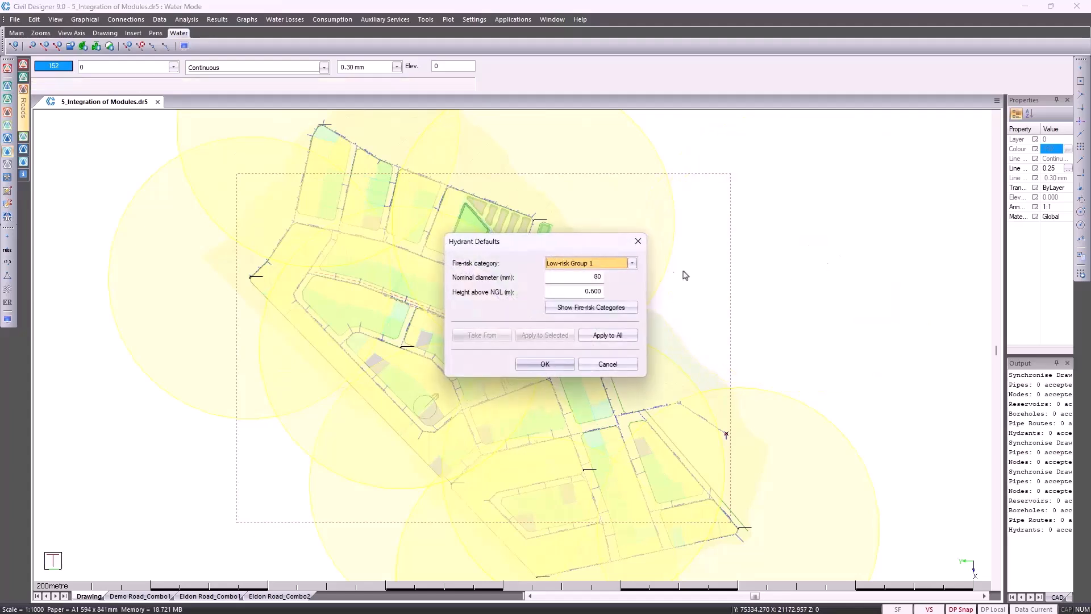
left_click(614, 306)
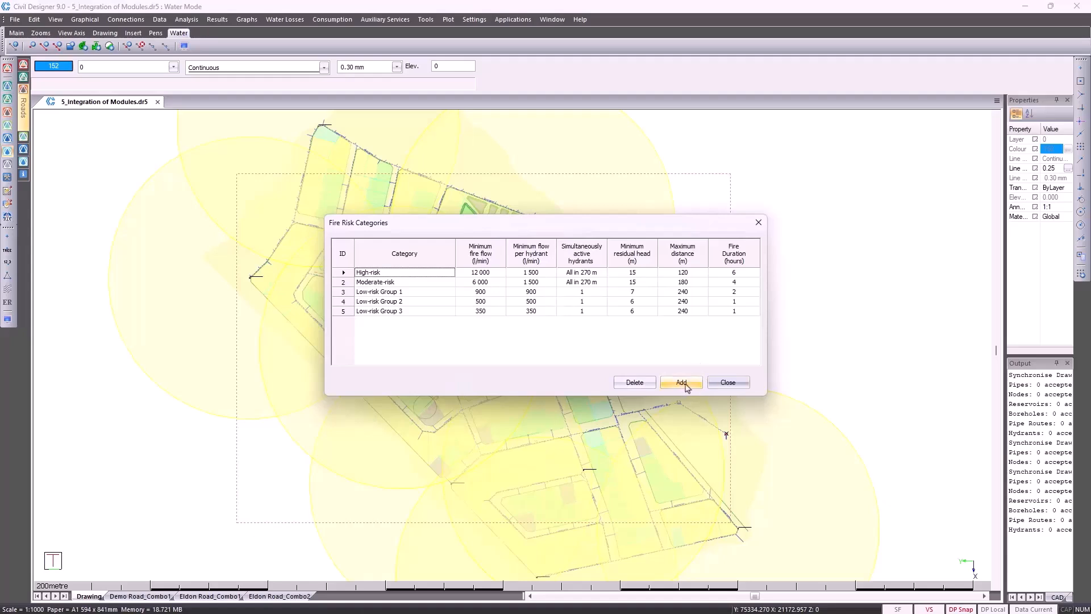
left_click(727, 382)
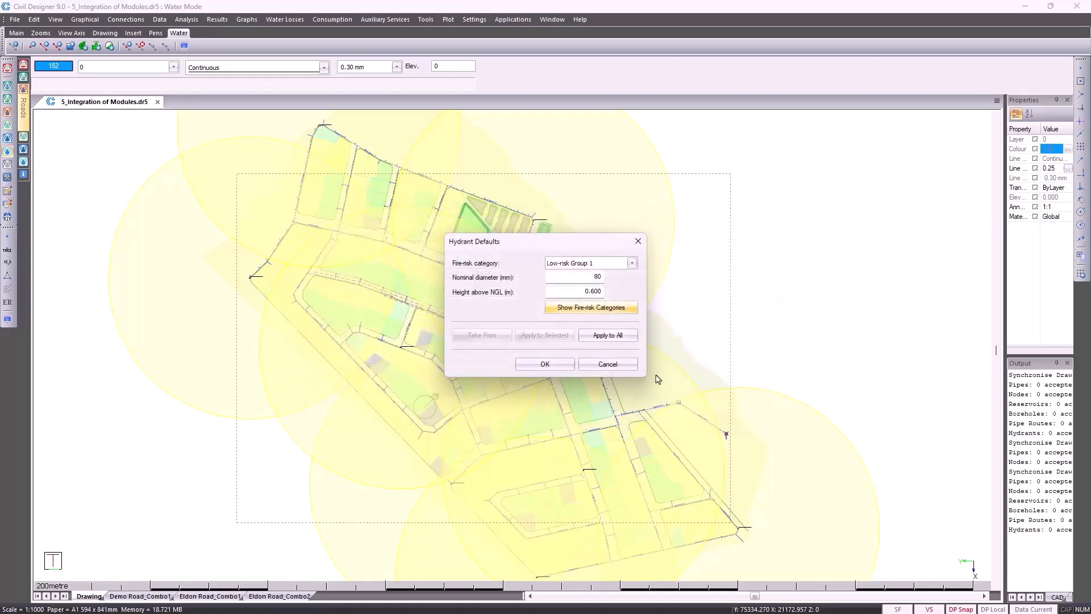
left_click(628, 366)
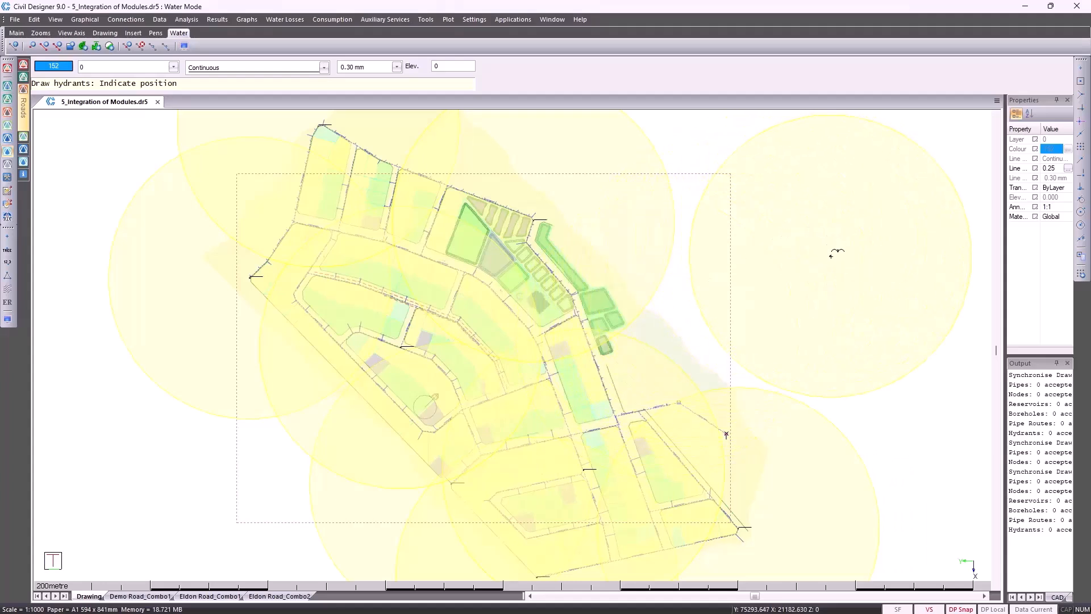
right_click(830, 256)
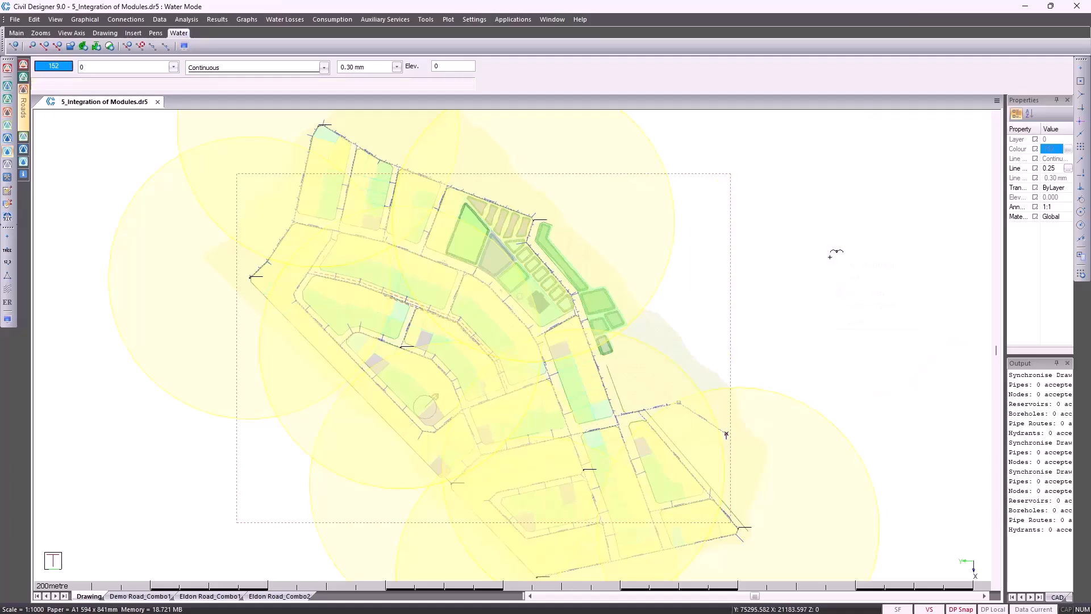
left_click(852, 278)
Start the Draw Street Taps command, examine the street tap defaults, and quit without placing a tap
left_click(83, 20)
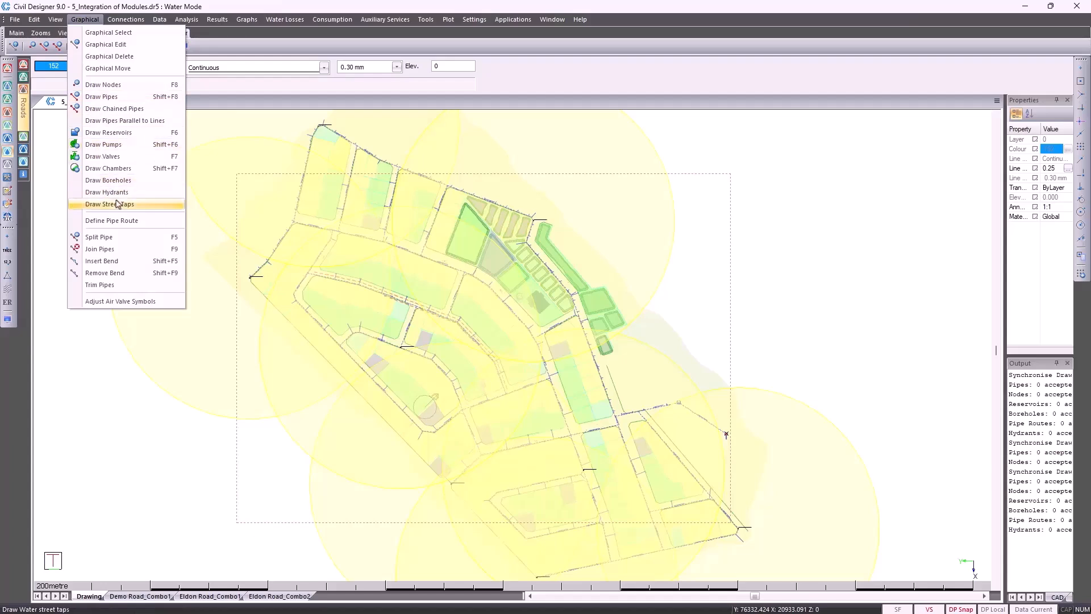
left_click(150, 204)
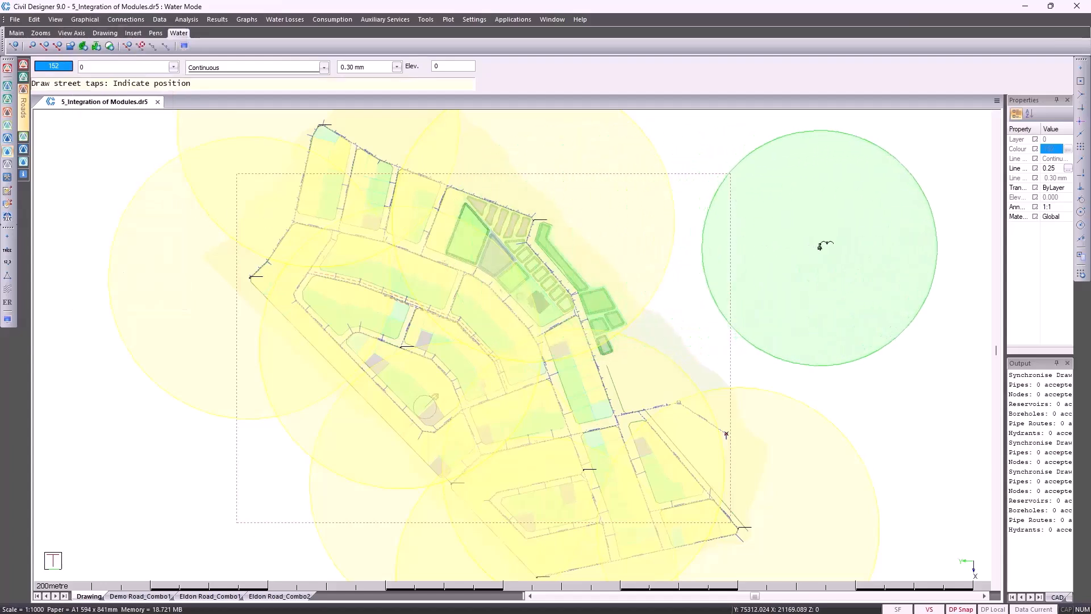
right_click(818, 246)
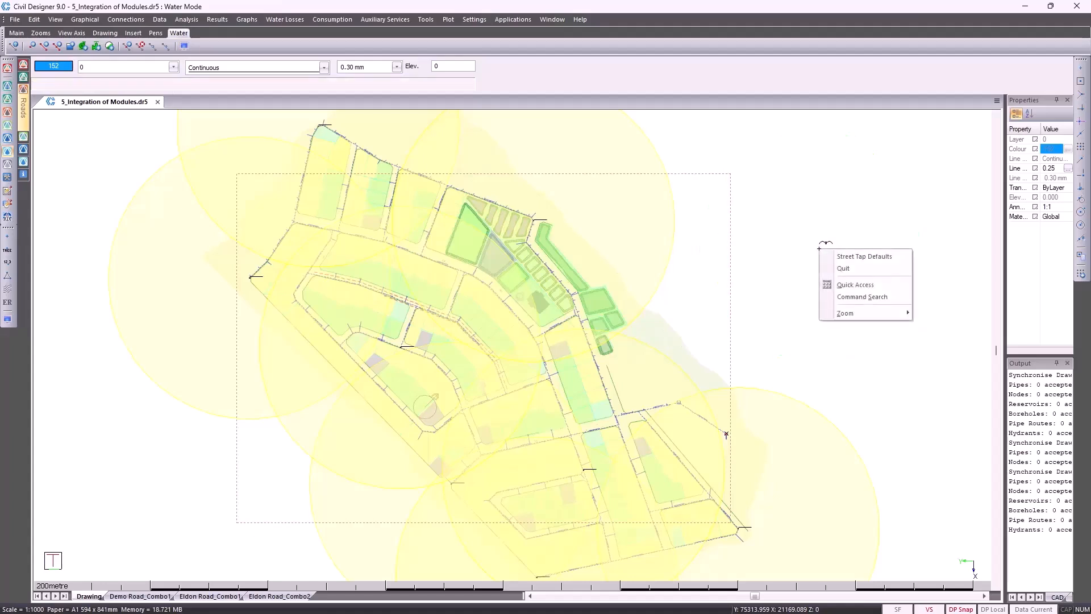
left_click(833, 257)
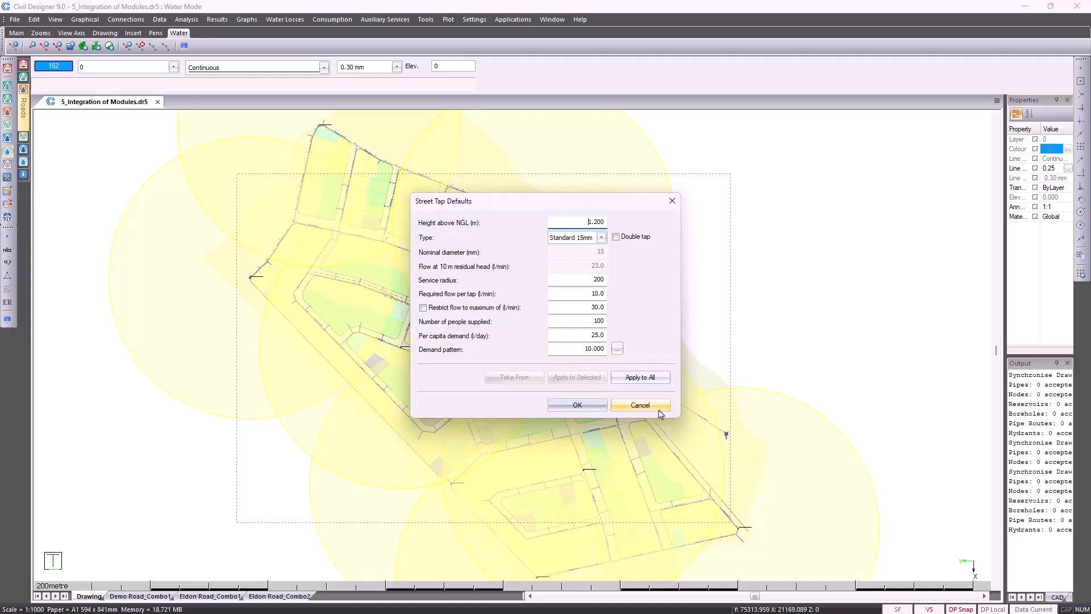
left_click(640, 405)
right_click(810, 258)
left_click(830, 278)
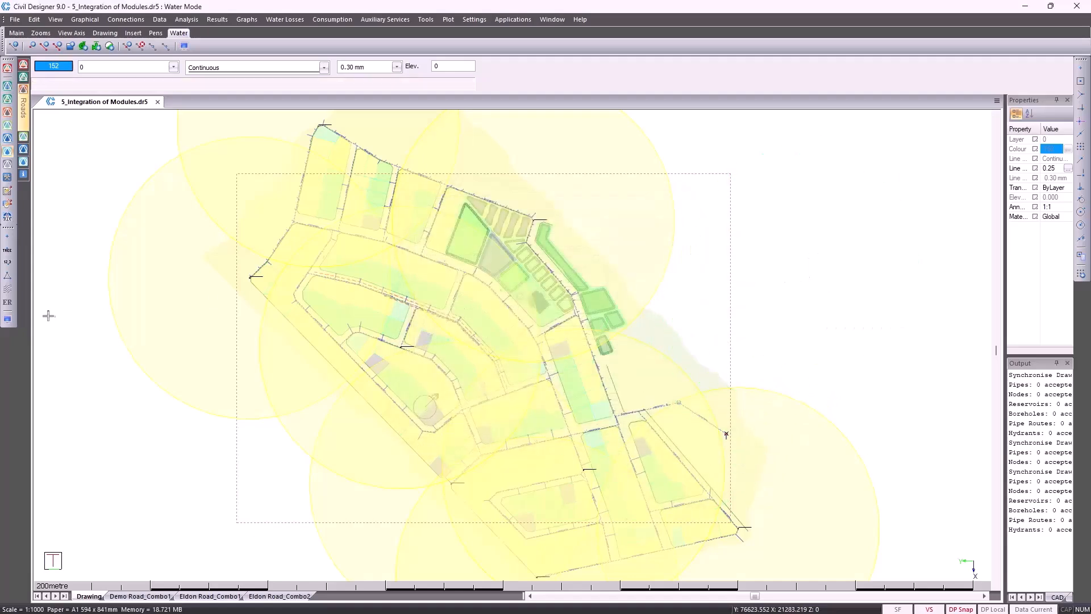
Open the water display settings, view the street tap options, and turn off the hydrants' maximum-distance circles
left_click(7, 321)
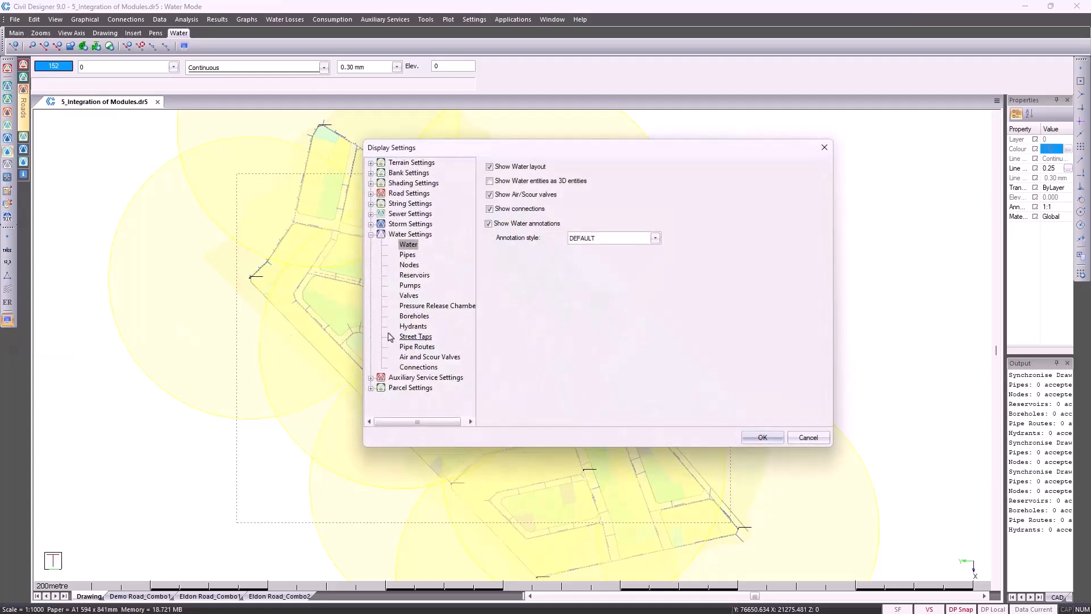
left_click(412, 337)
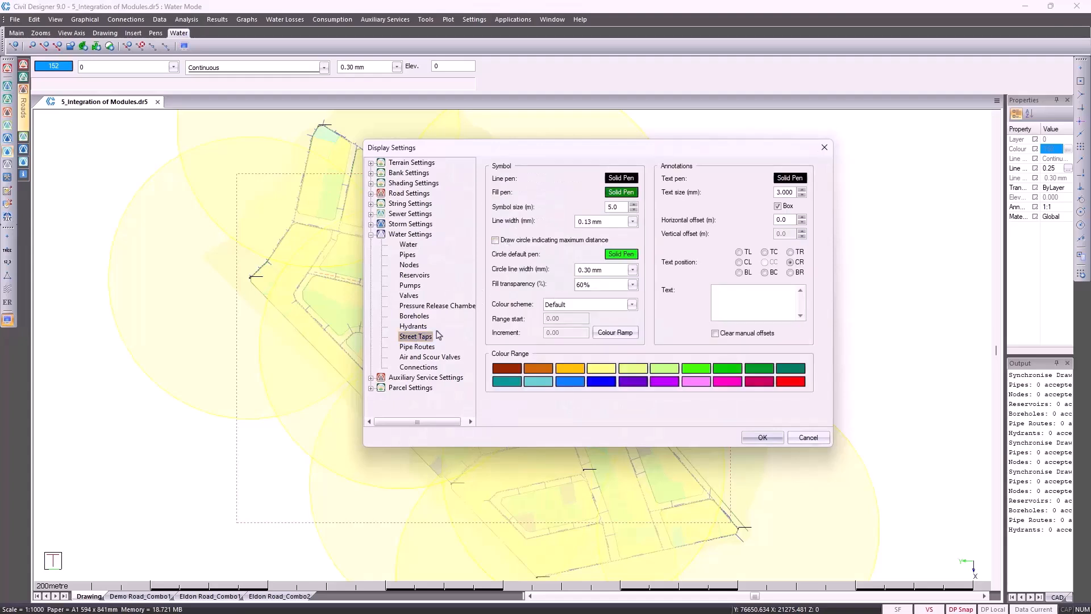
left_click(413, 326)
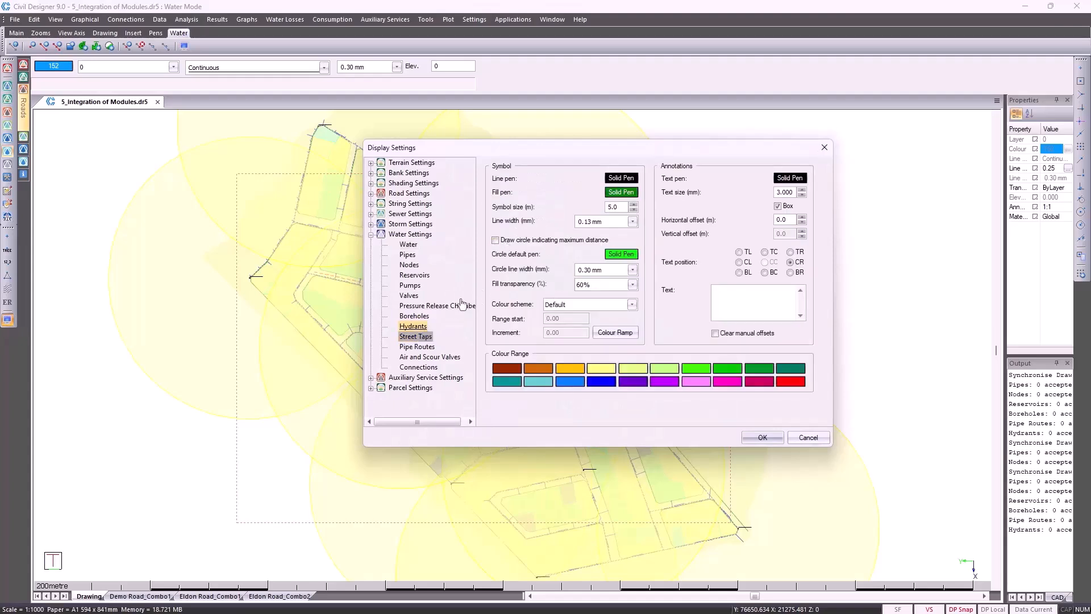
left_click(497, 240)
Replace the text annotated above the water pipes with Q={FLOW_L/S} in the pipe display settings
left_click(407, 256)
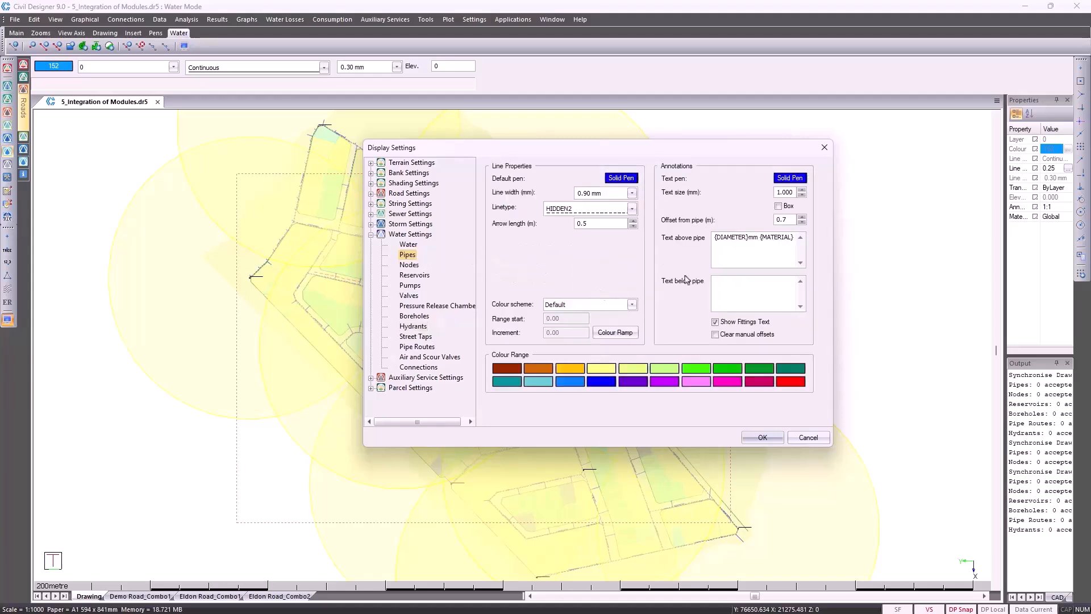
left_click(729, 241)
key("ctrl+a")
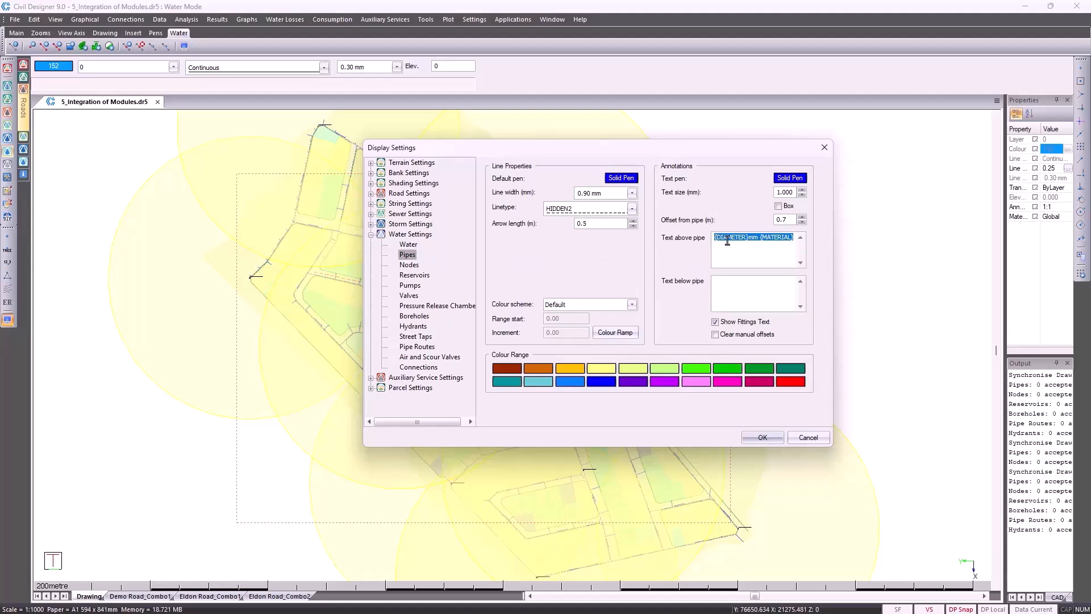
key("Delete")
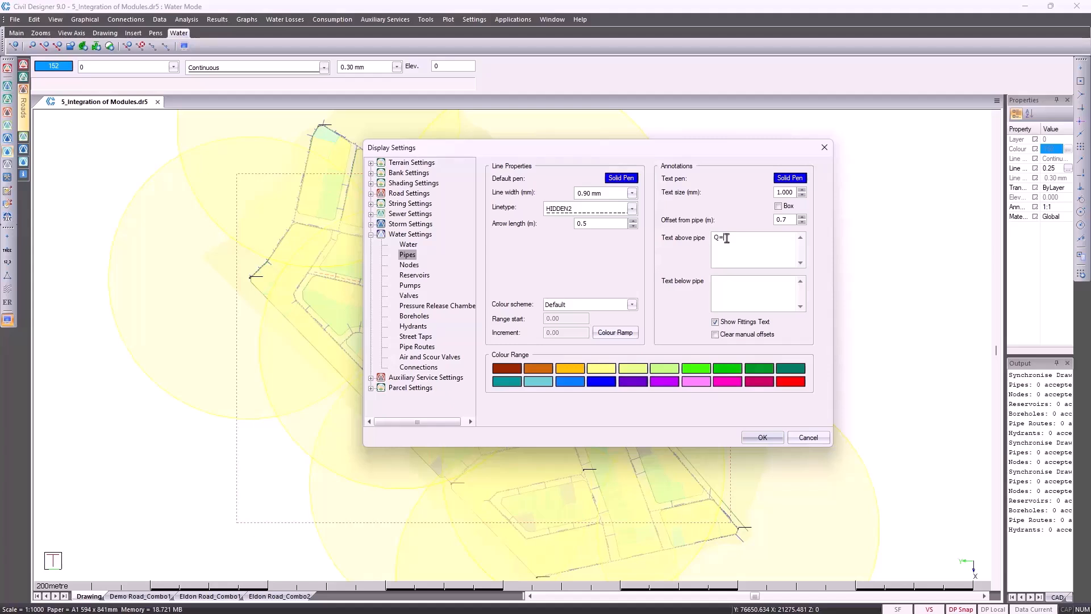
right_click(727, 238)
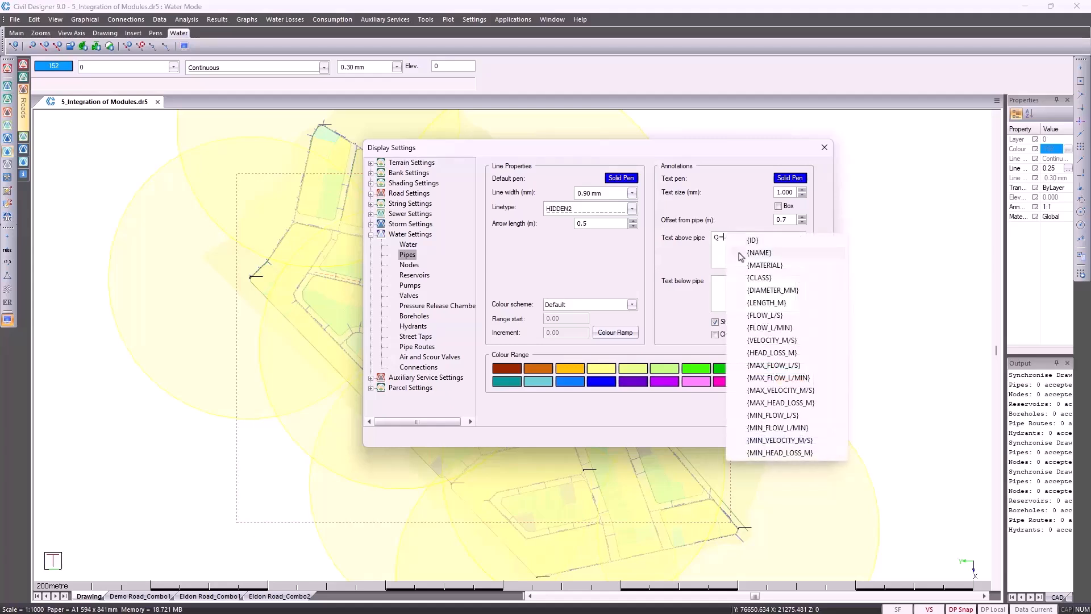
left_click(754, 317)
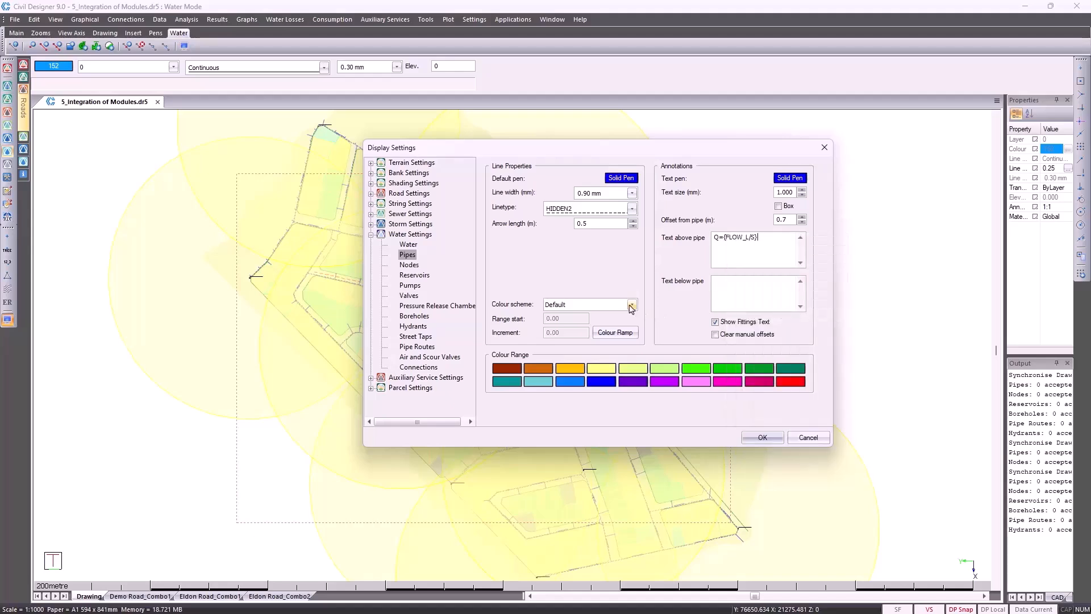
Set the pipes' colour scheme to Flows with an increment of 0.1
left_click(632, 305)
left_click(606, 357)
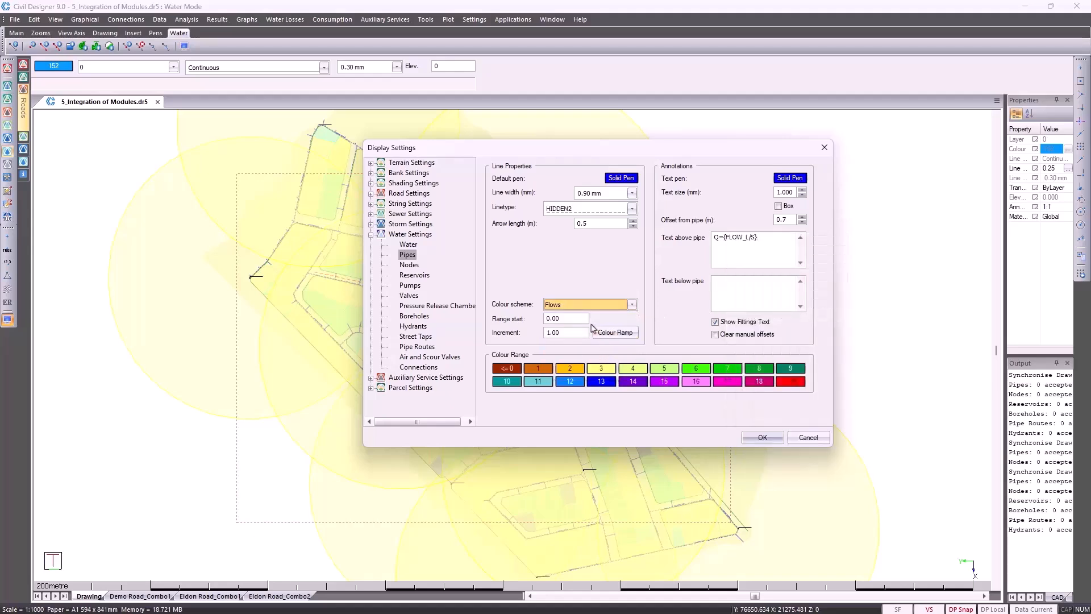
double_click(580, 333)
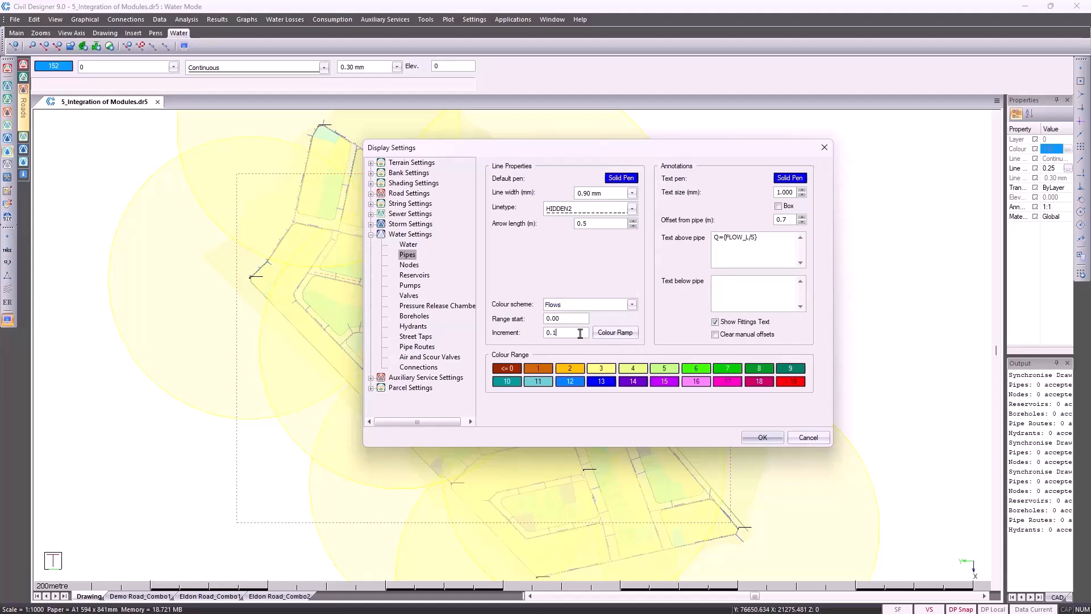
Generate a colour ramp for the pipe flows from blue pen 8 to the red end pen, and apply the display settings
left_click(631, 334)
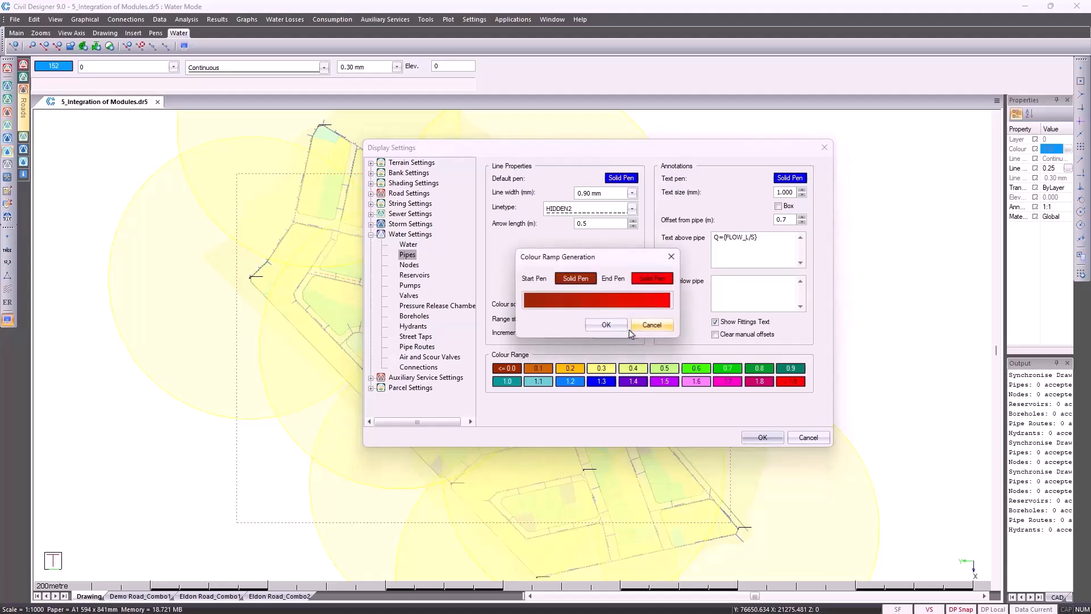
left_click(591, 279)
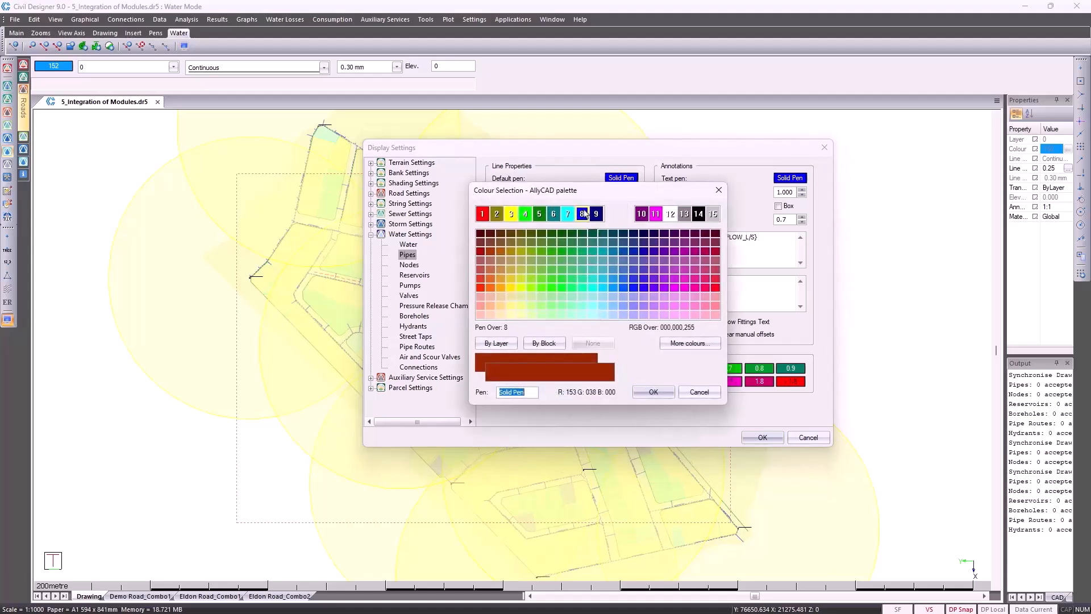
left_click(581, 214)
left_click(652, 392)
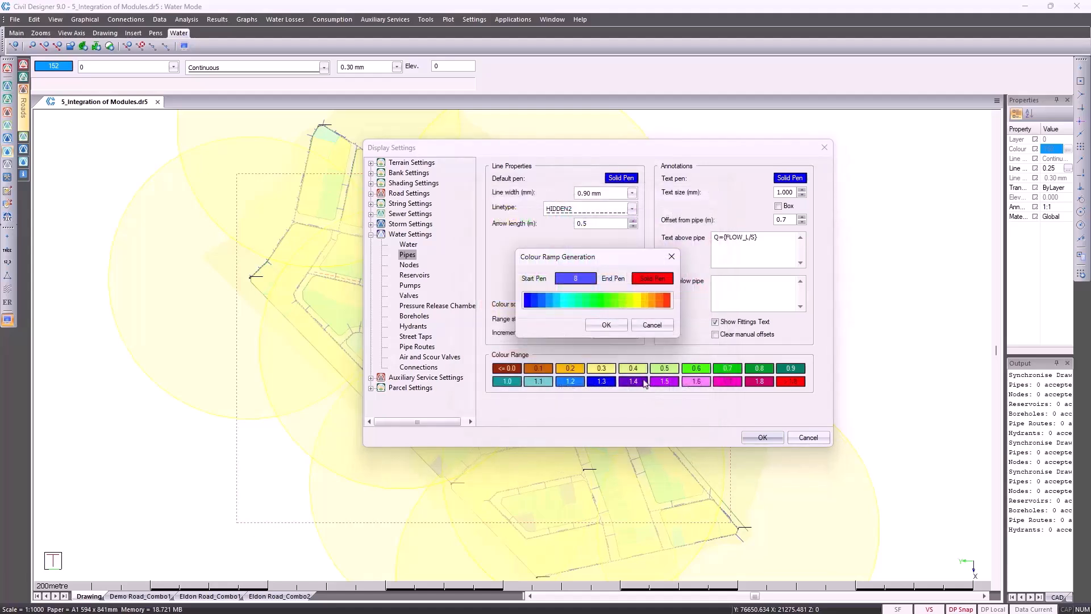
left_click(609, 327)
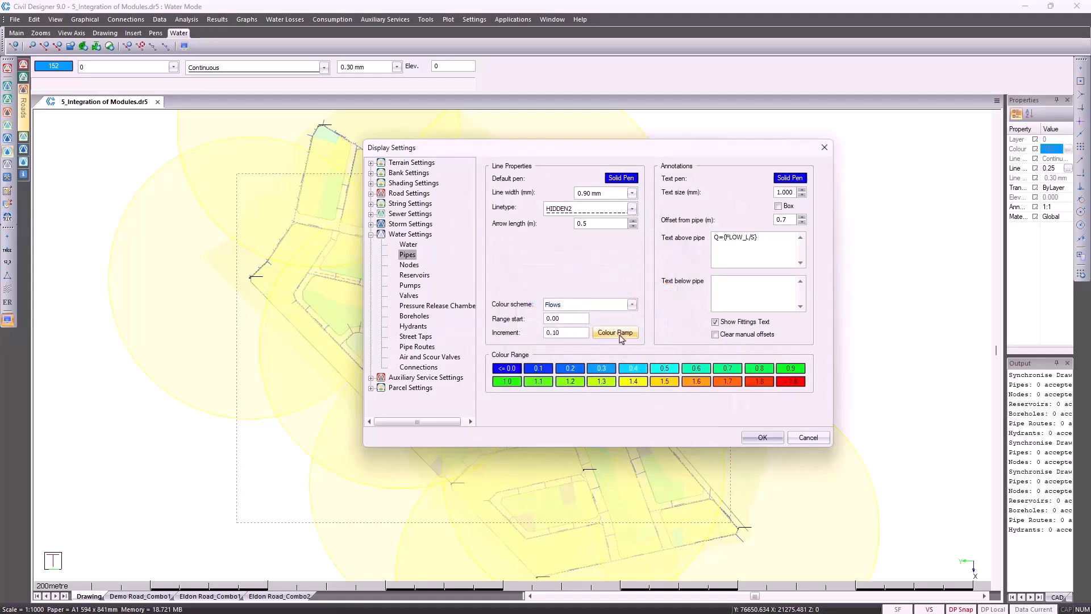
left_click(749, 437)
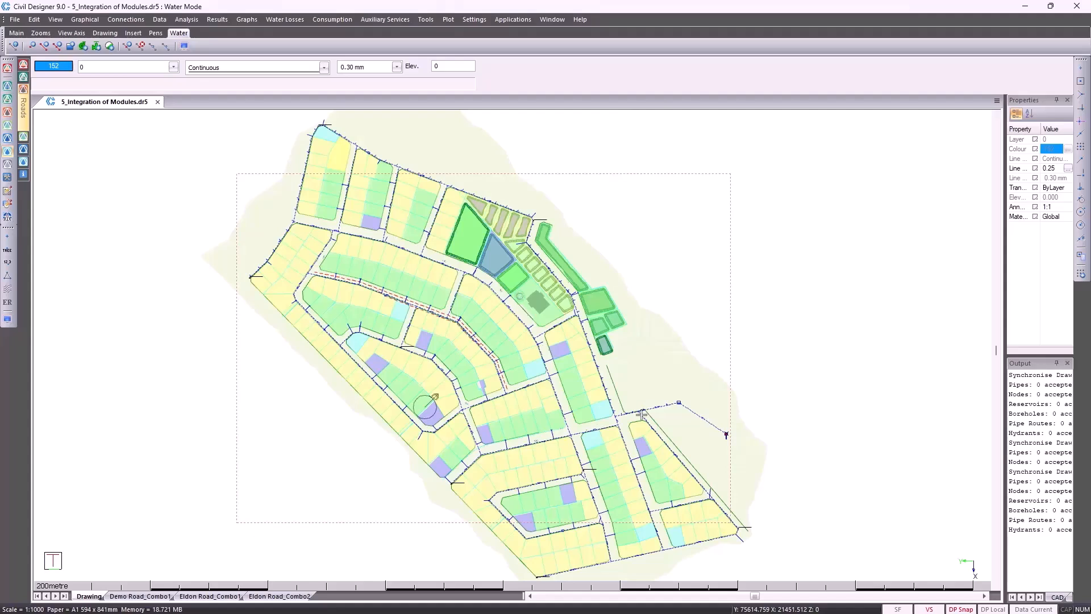
Place air and scour valves along the [7] to [46] vertical alignment using the default placement criteria, and close the section without saving
scroll(597, 435, "up", 3)
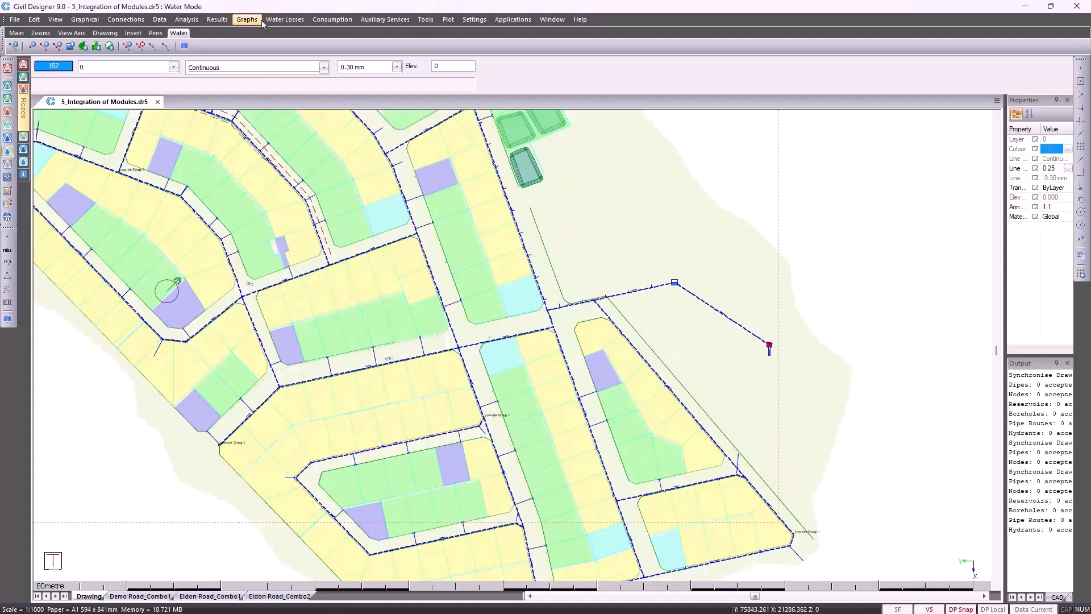
left_click(426, 21)
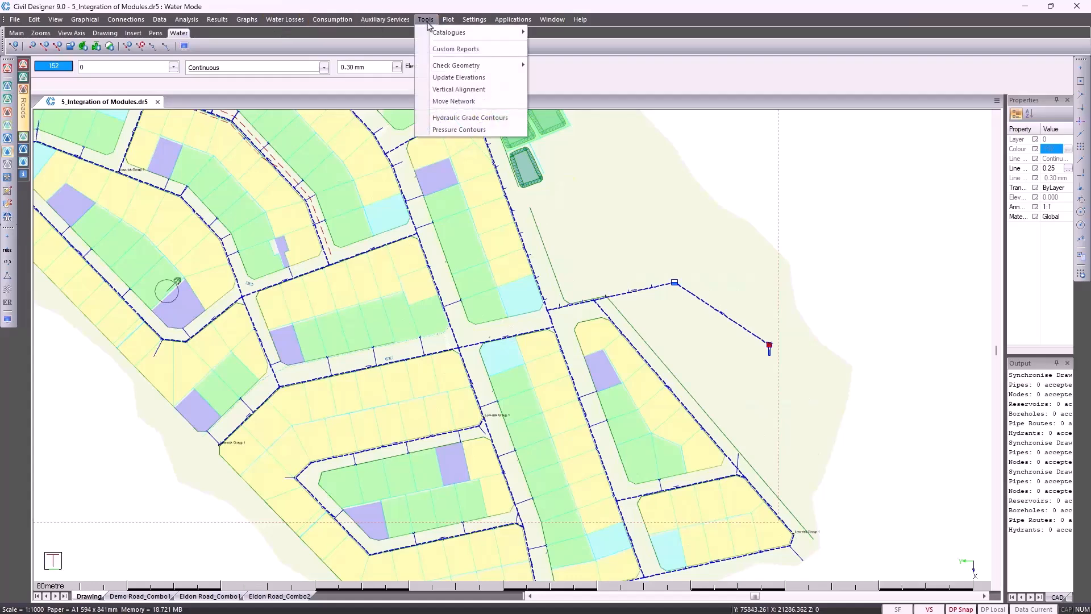
left_click(446, 91)
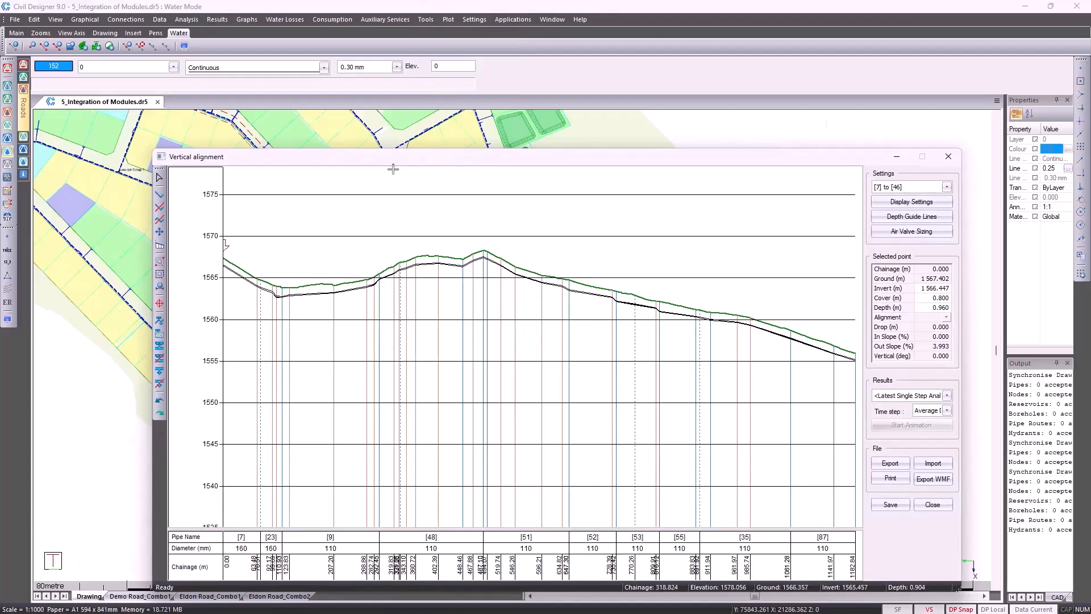
left_click(160, 321)
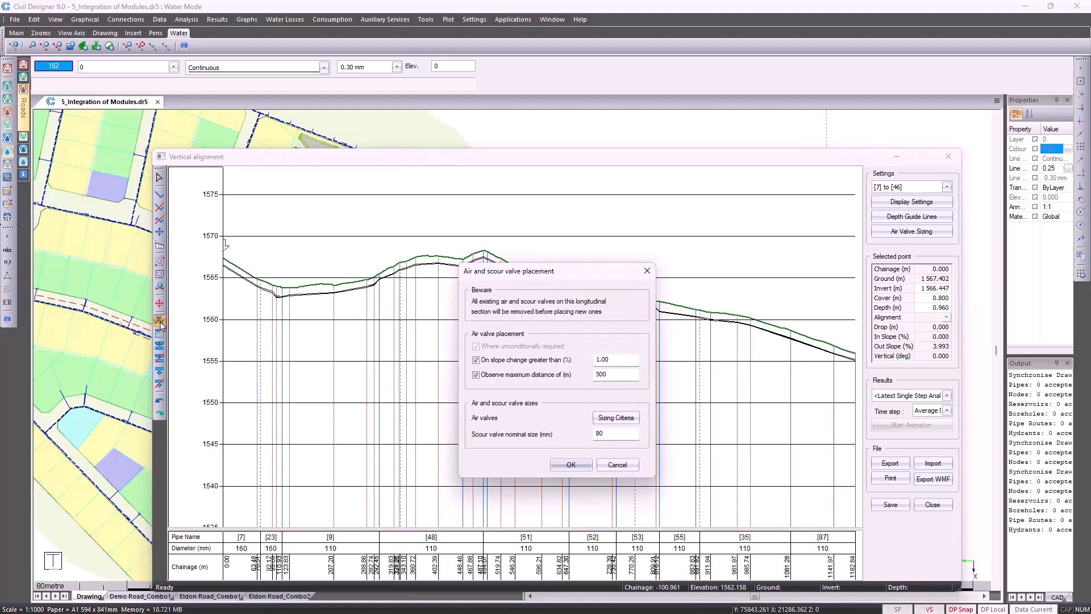
left_click(568, 464)
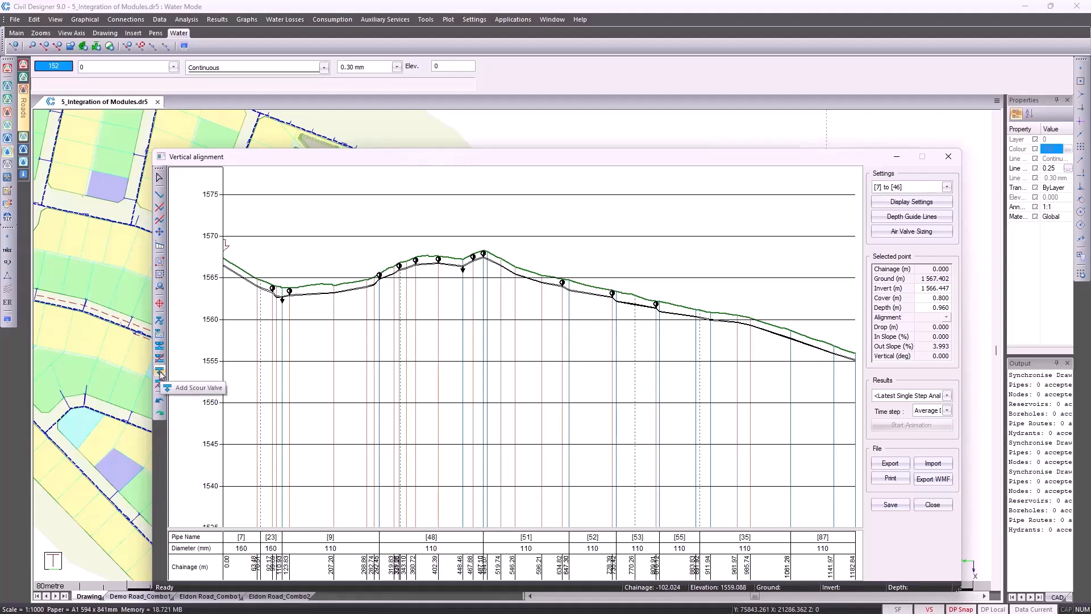
left_click(932, 504)
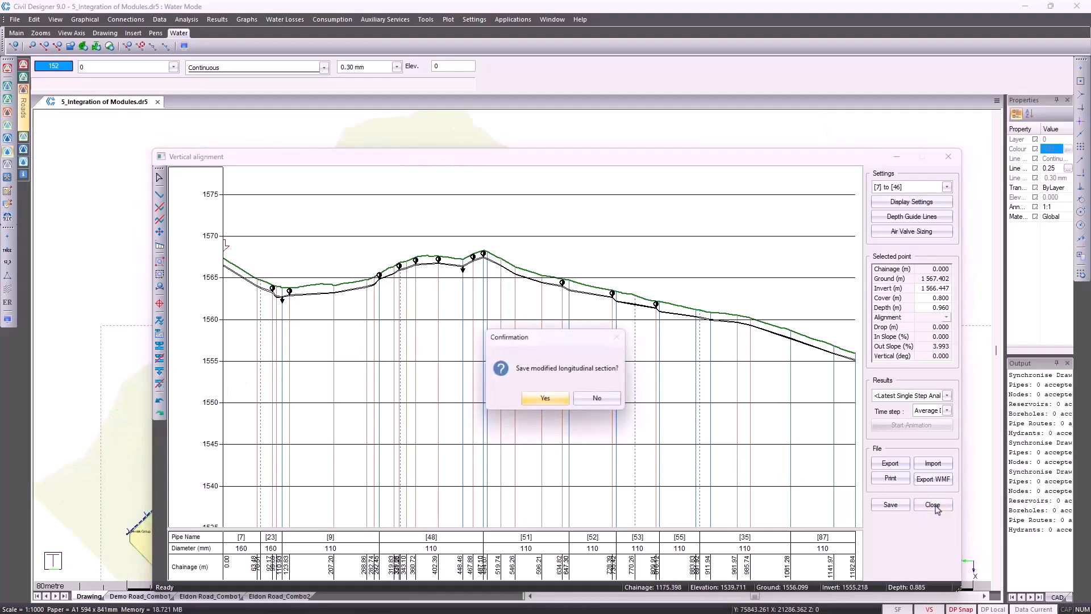
left_click(590, 400)
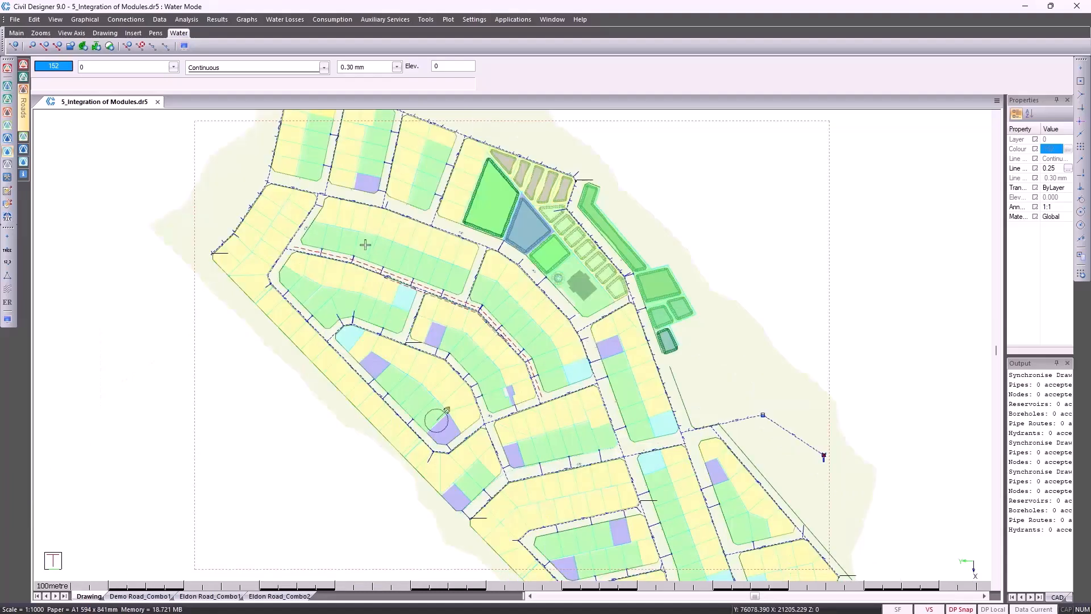
Run error checking on the water network, view the messages, and close them
left_click(186, 19)
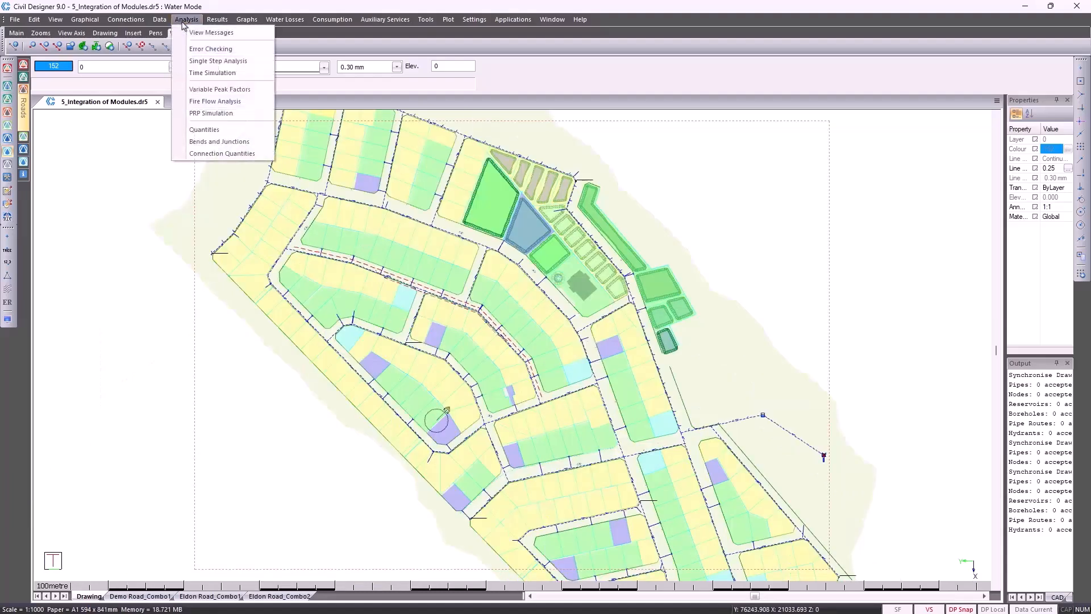
left_click(202, 51)
left_click(228, 161)
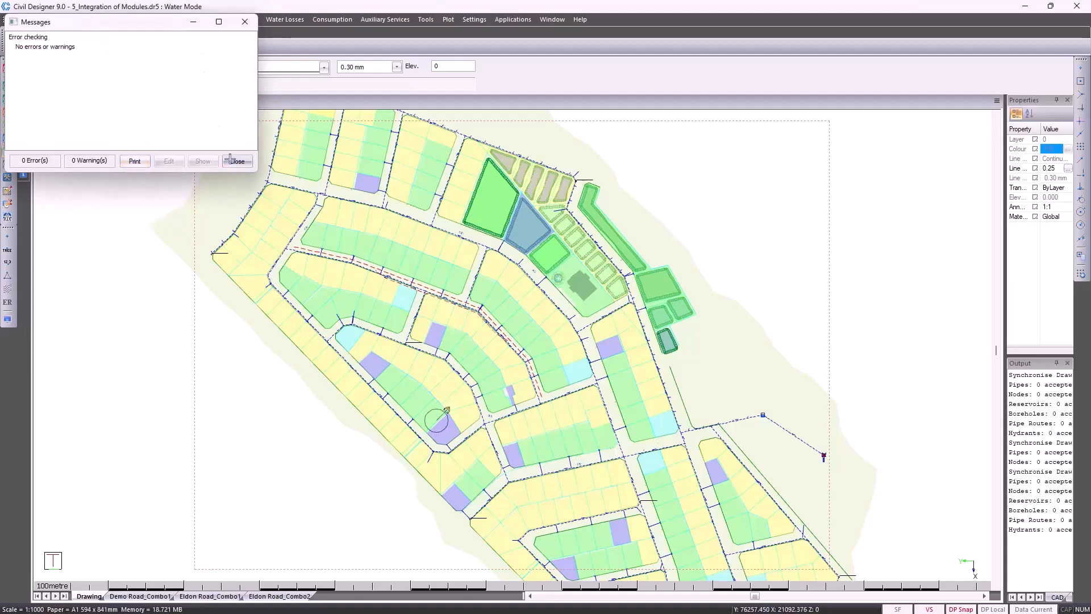
View the chlorine quality settings and run a 3-day time simulation from 06:00 at 15-minute increments with reservoir levels shown
left_click(186, 19)
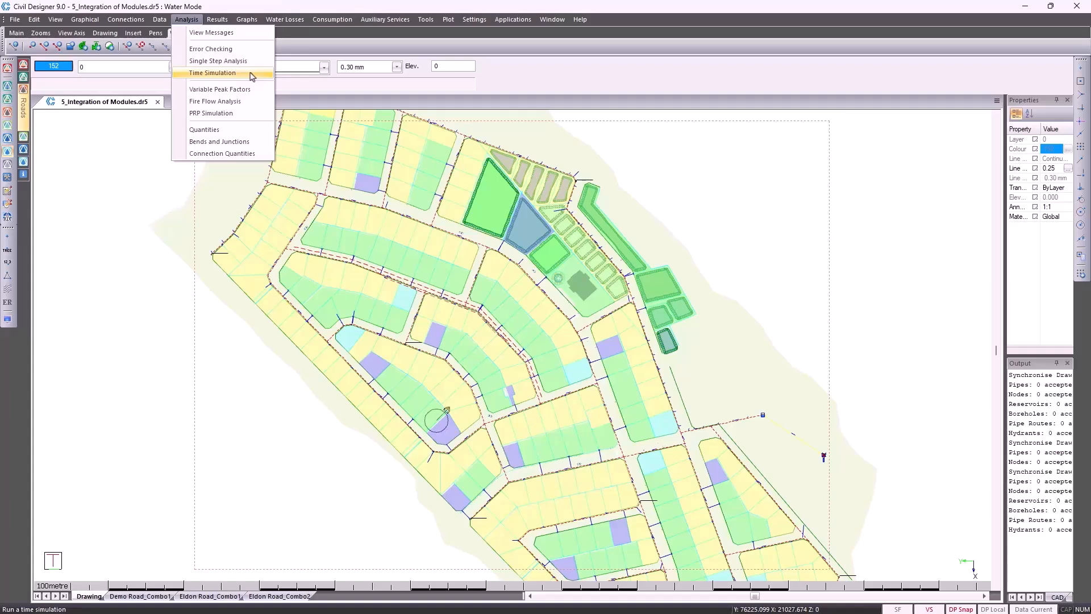
left_click(252, 74)
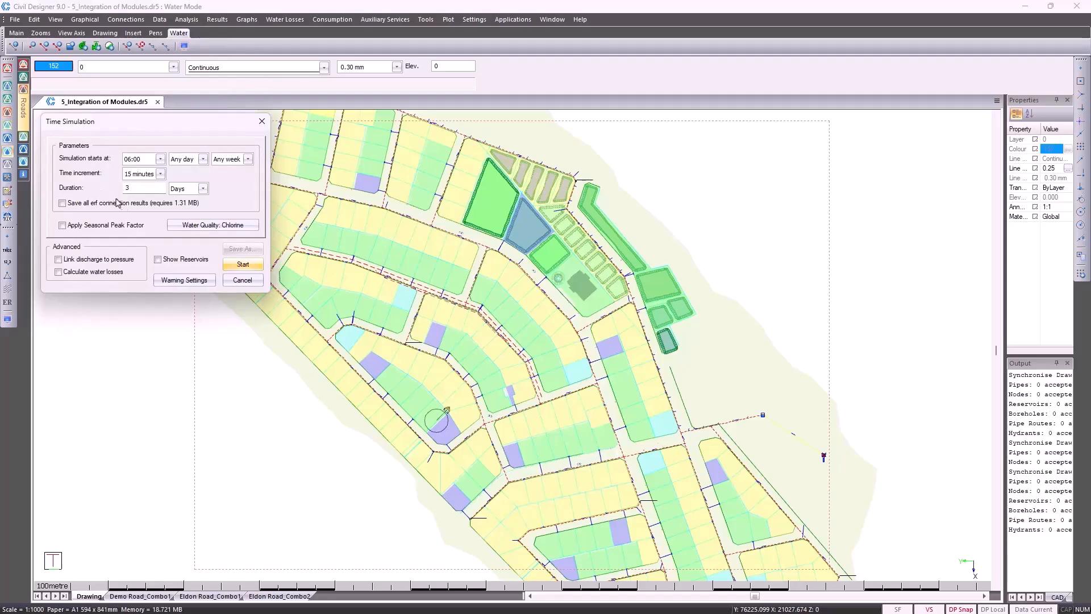
left_click(203, 225)
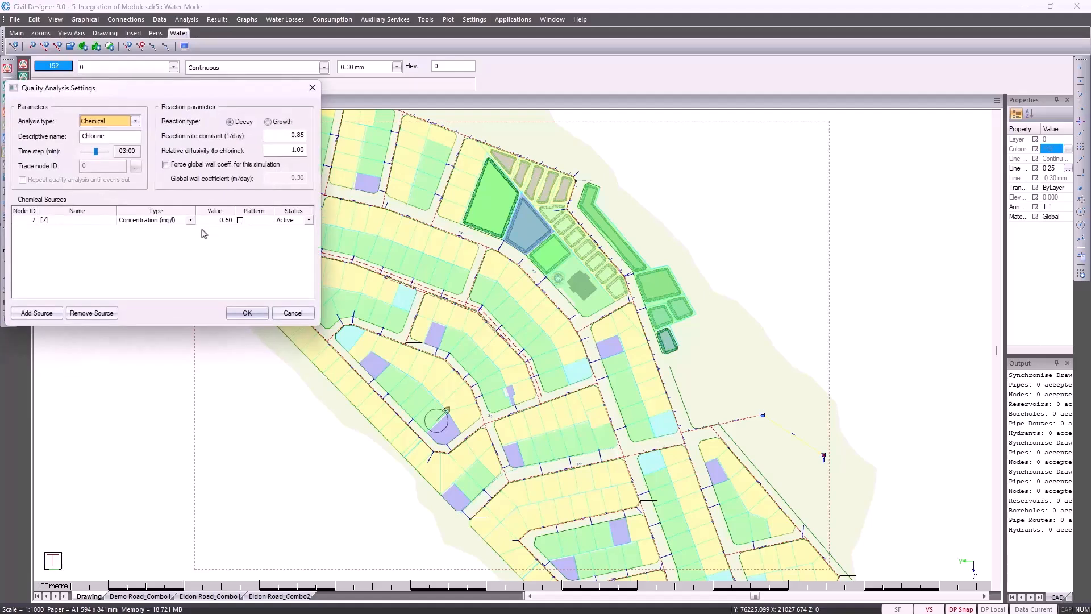
left_click(281, 314)
left_click(175, 261)
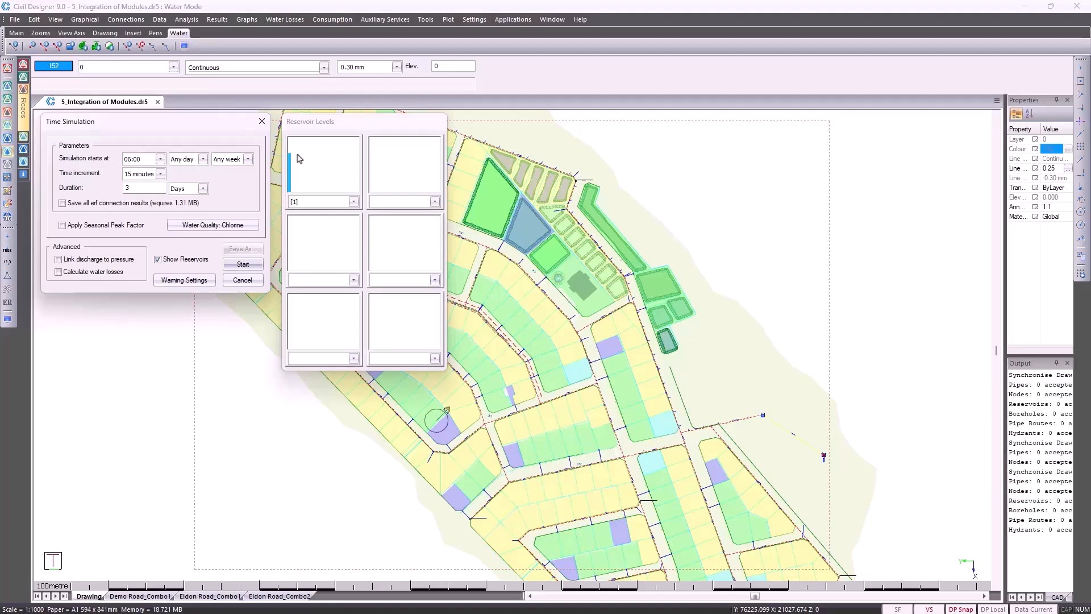
left_click(238, 265)
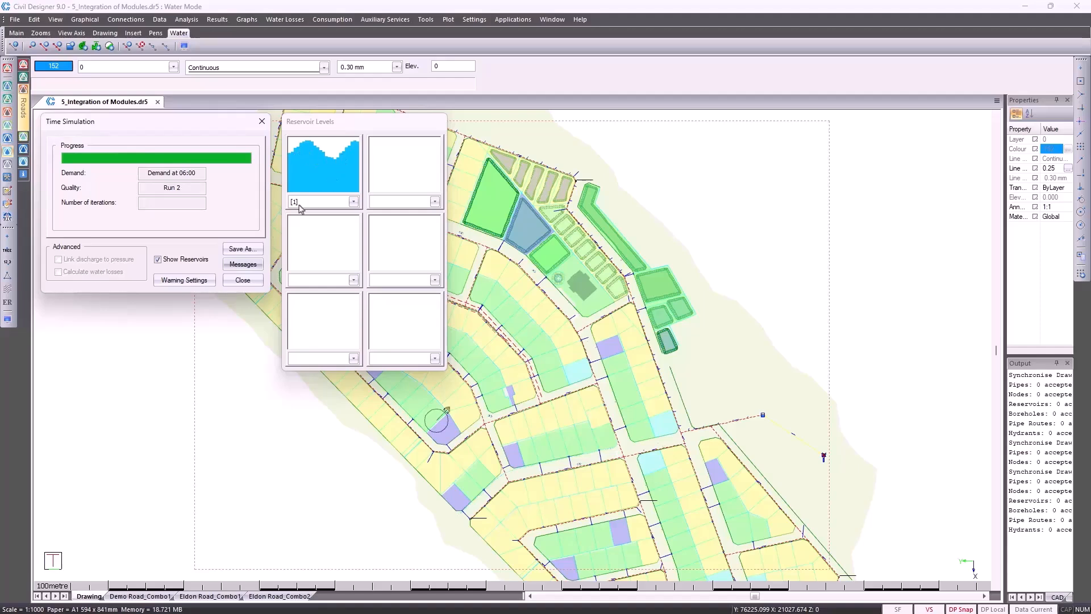
Open the time simulation messages, look through the demand time steps for errors or warnings, and close them
left_click(243, 264)
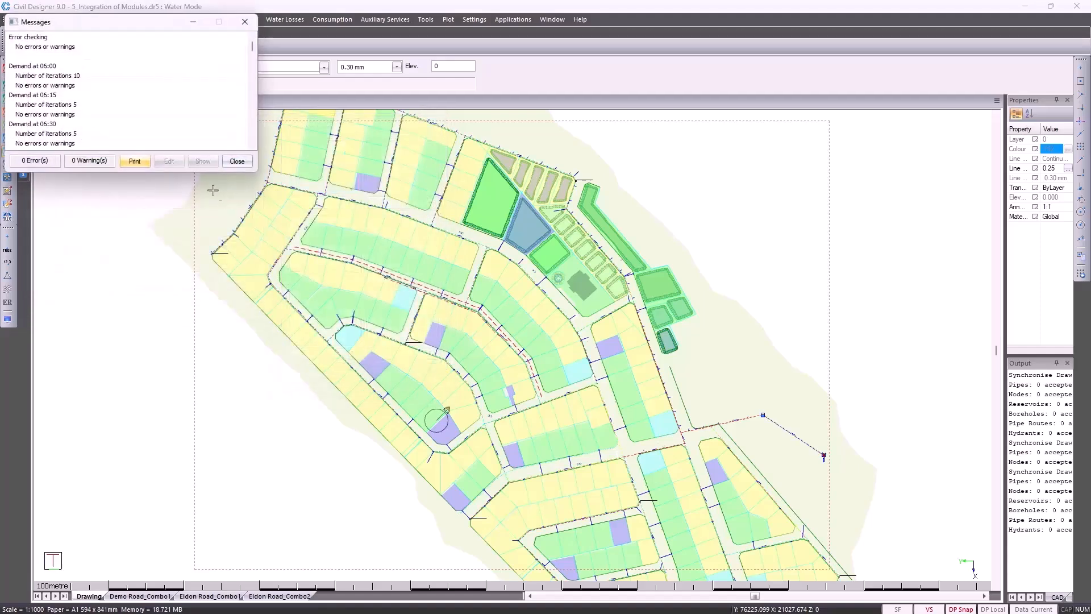
scroll(163, 126, "down", 4)
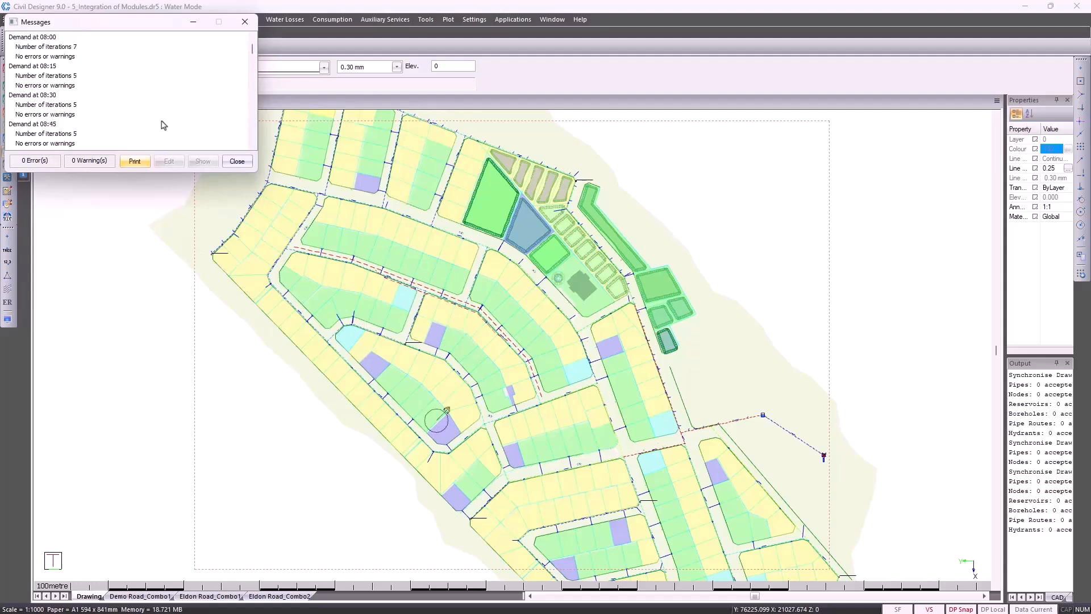
scroll(148, 123, "down", 3)
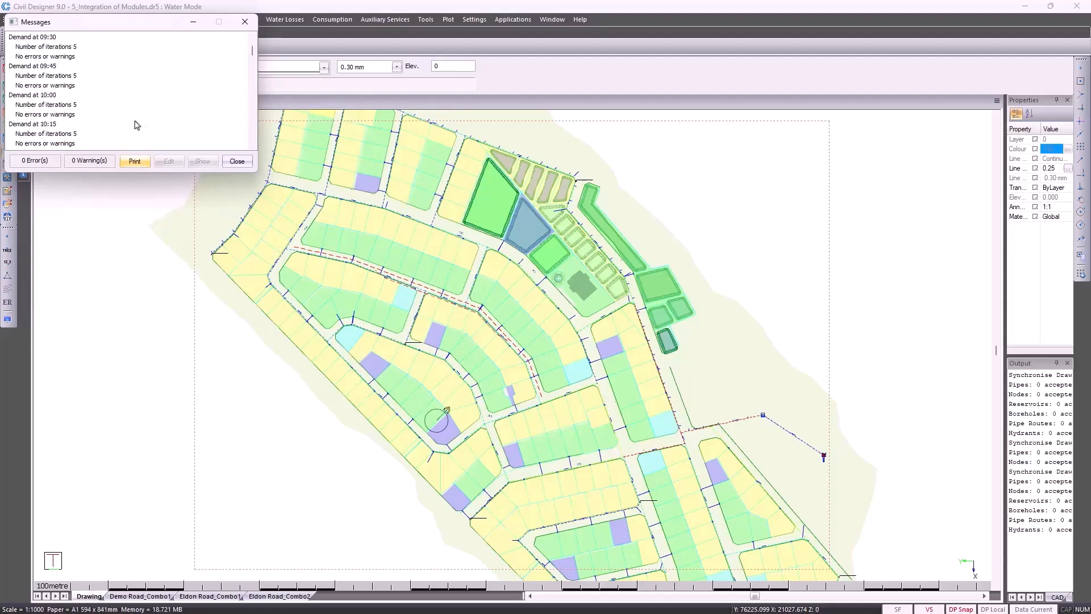
left_click(60, 117)
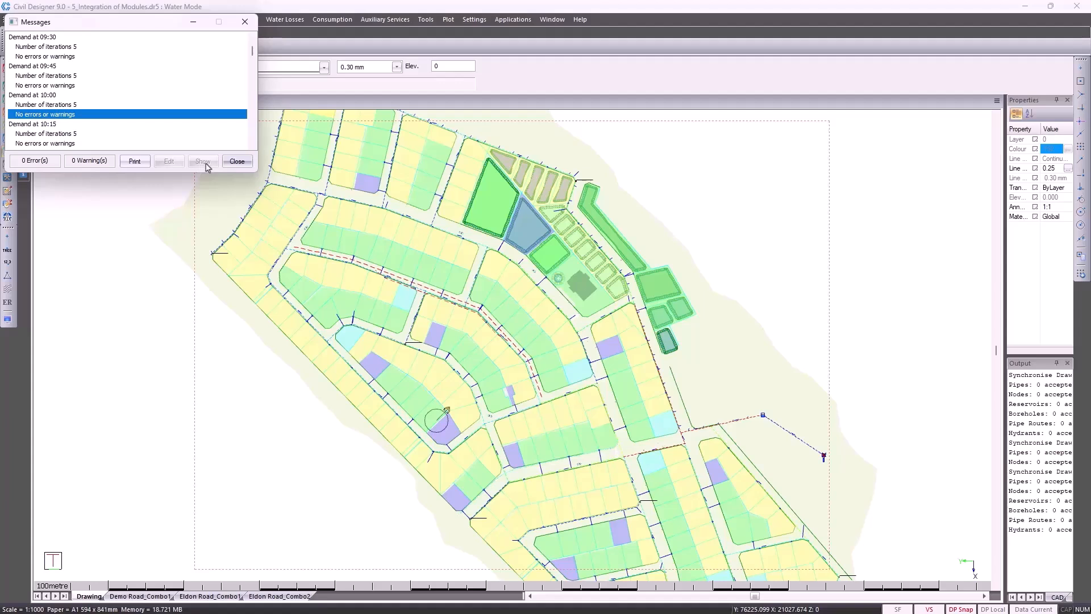
left_click(237, 161)
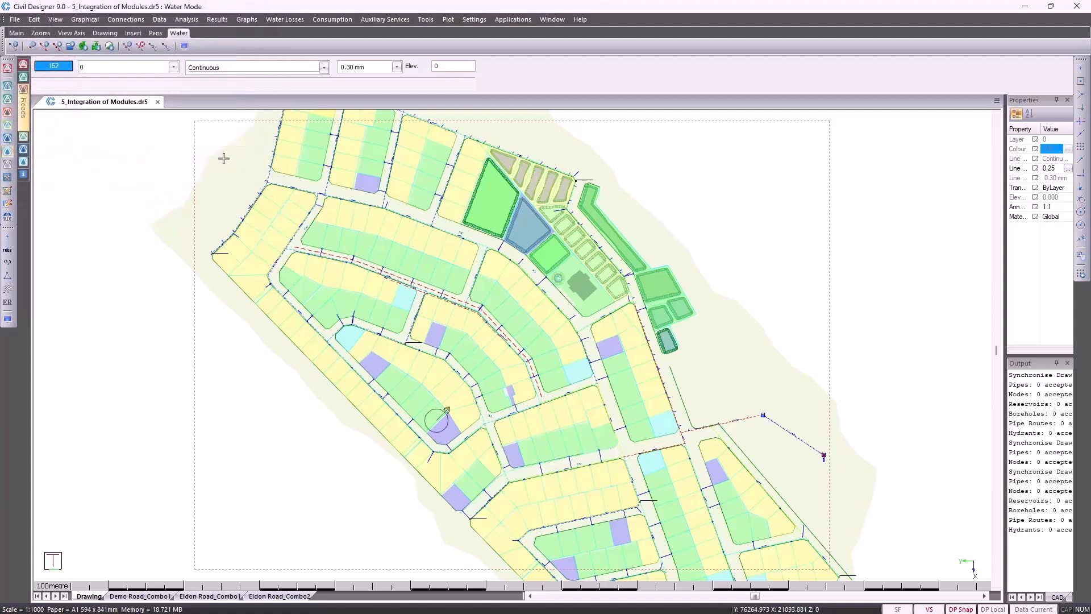
Open the connection quantities, examine the number of connections and the number of saddles, and close them
left_click(186, 19)
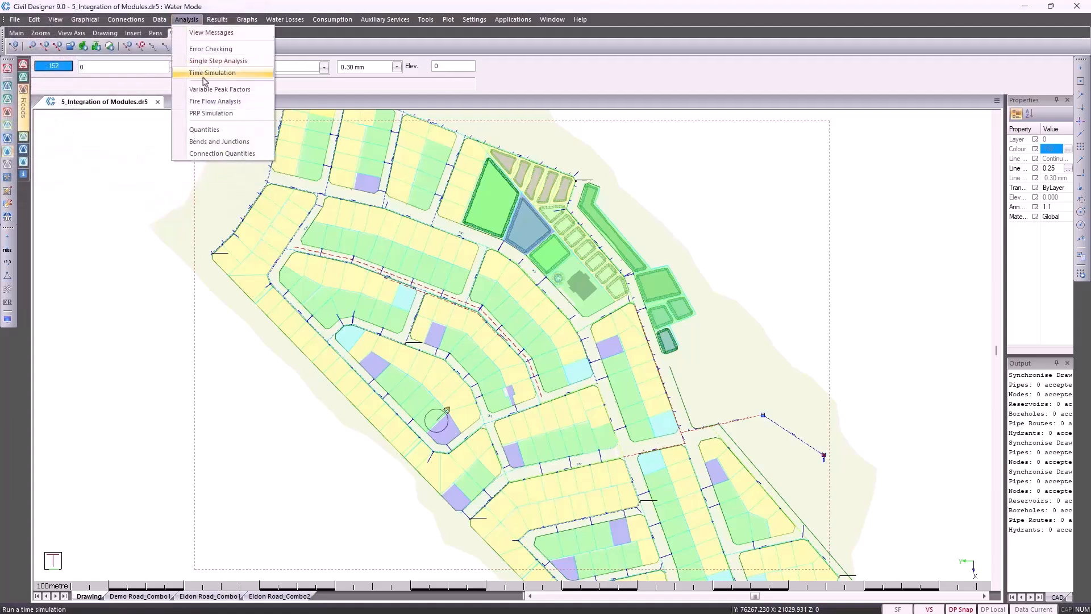
left_click(253, 154)
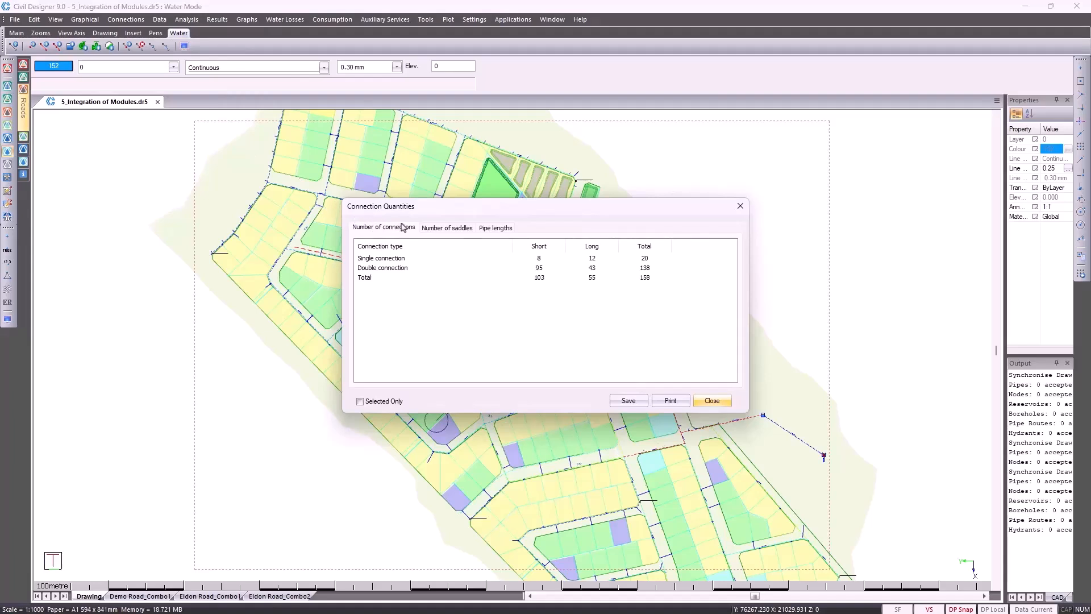
left_click(443, 229)
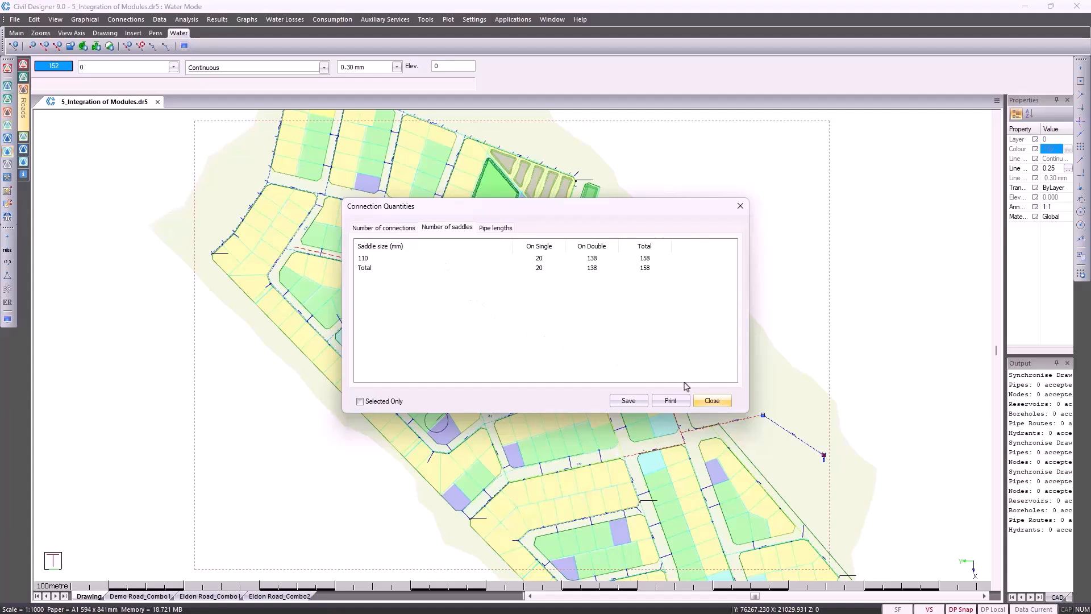
left_click(702, 403)
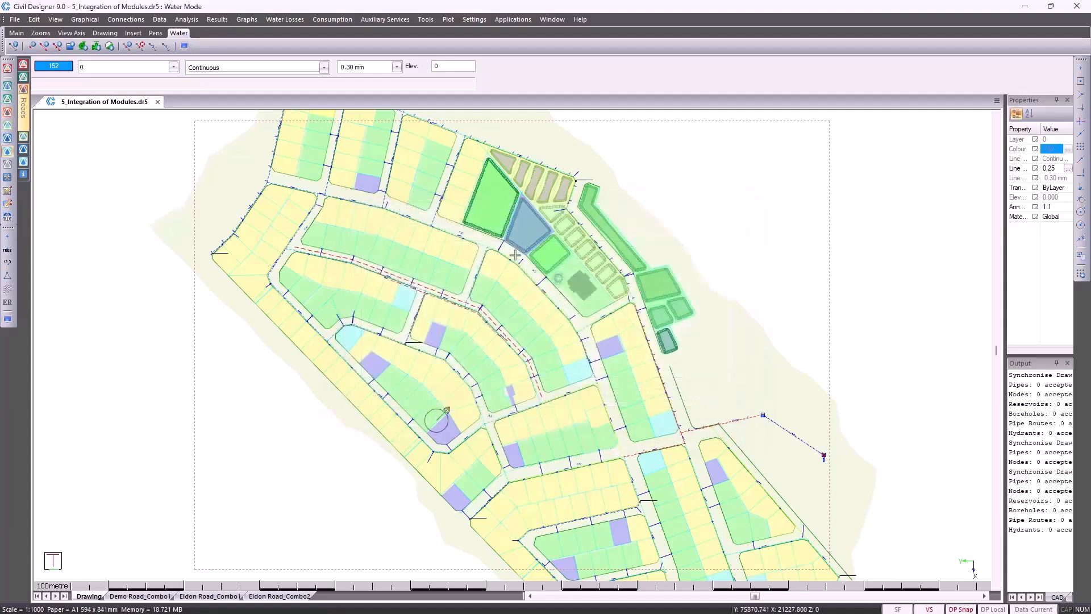
Open the results browser and show the latest time simulation's 06:45 results on the pipes around the reservoir
left_click(217, 20)
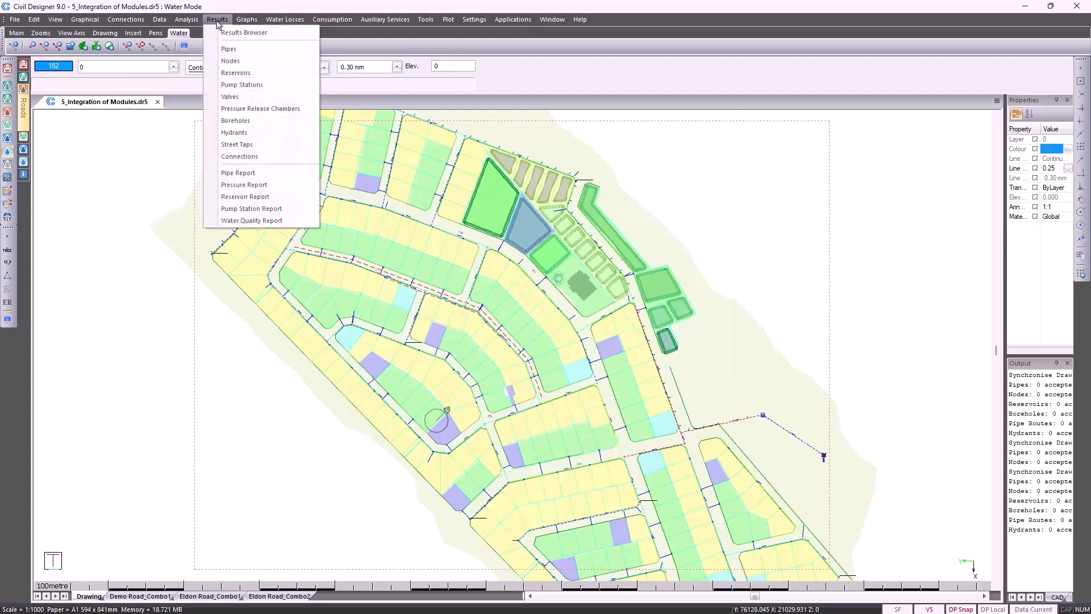
left_click(222, 33)
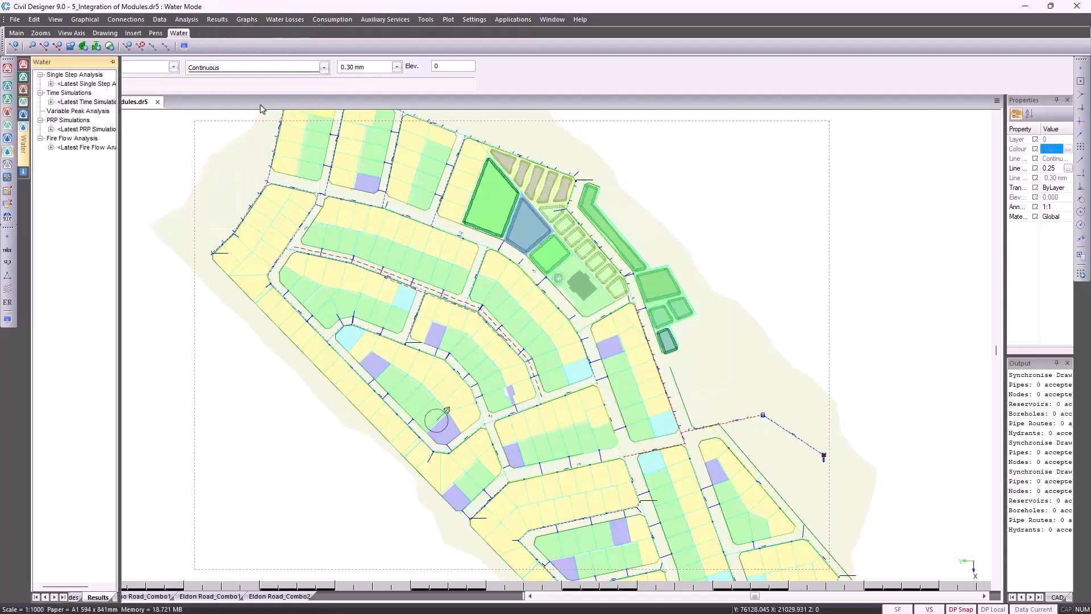
left_click(51, 102)
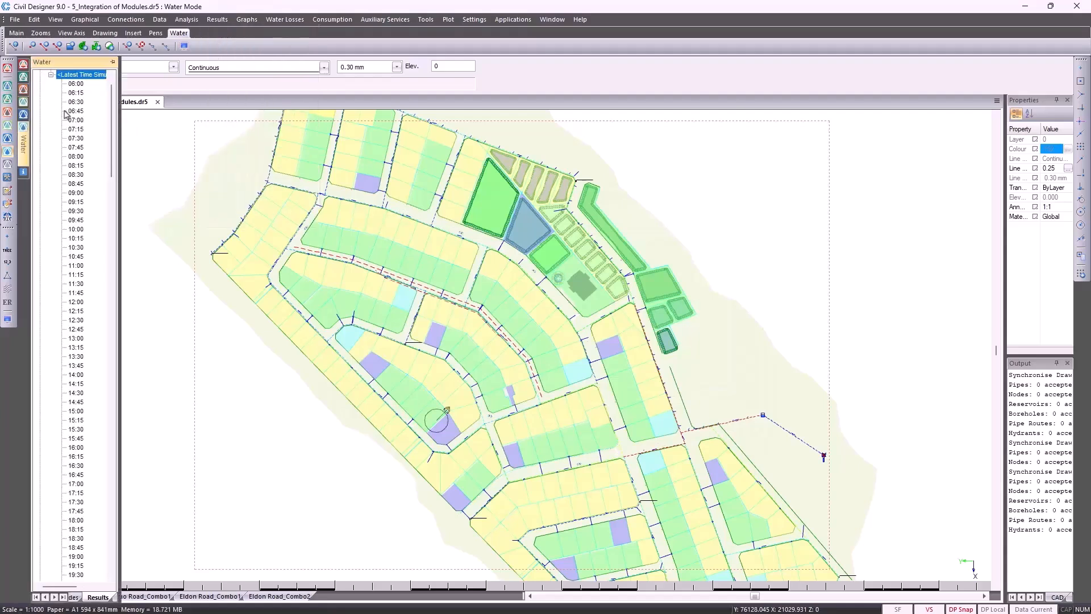
left_click(72, 113)
left_click(726, 430)
scroll(717, 428, "up", 1)
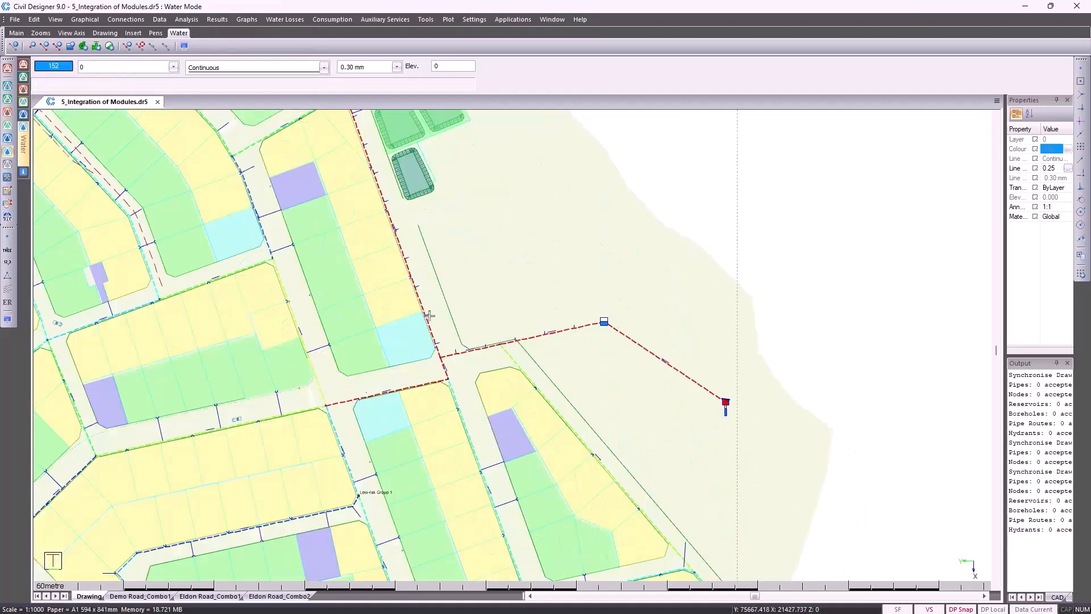
scroll(436, 370, "up", 1)
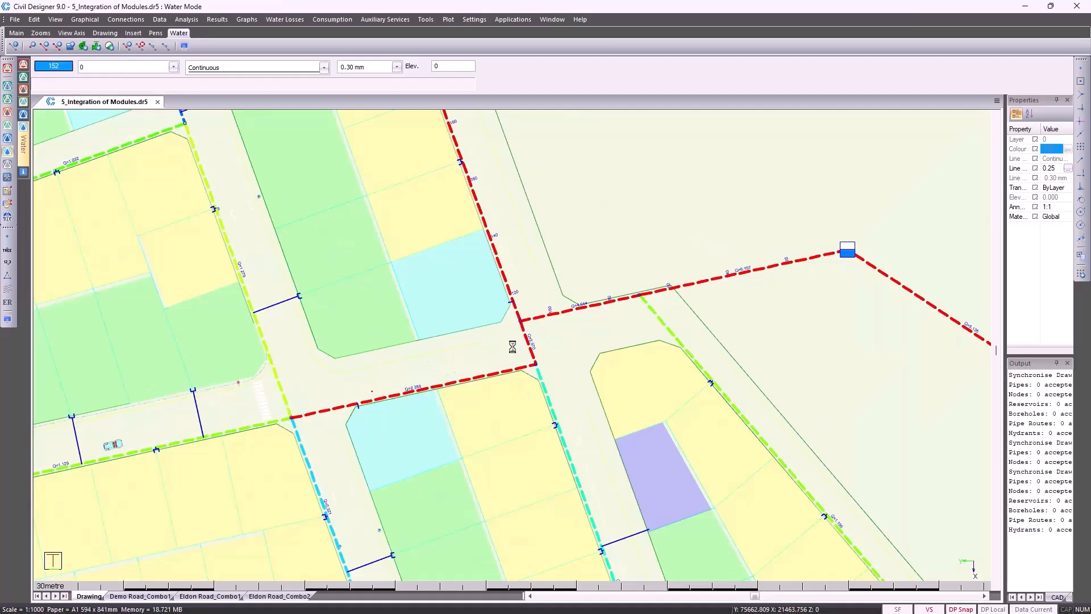
Compare the pipe flow results near the reservoir at 07:30, 09:00, 10:45 and 13:15 in the latest time simulation
mouse_move(25, 145)
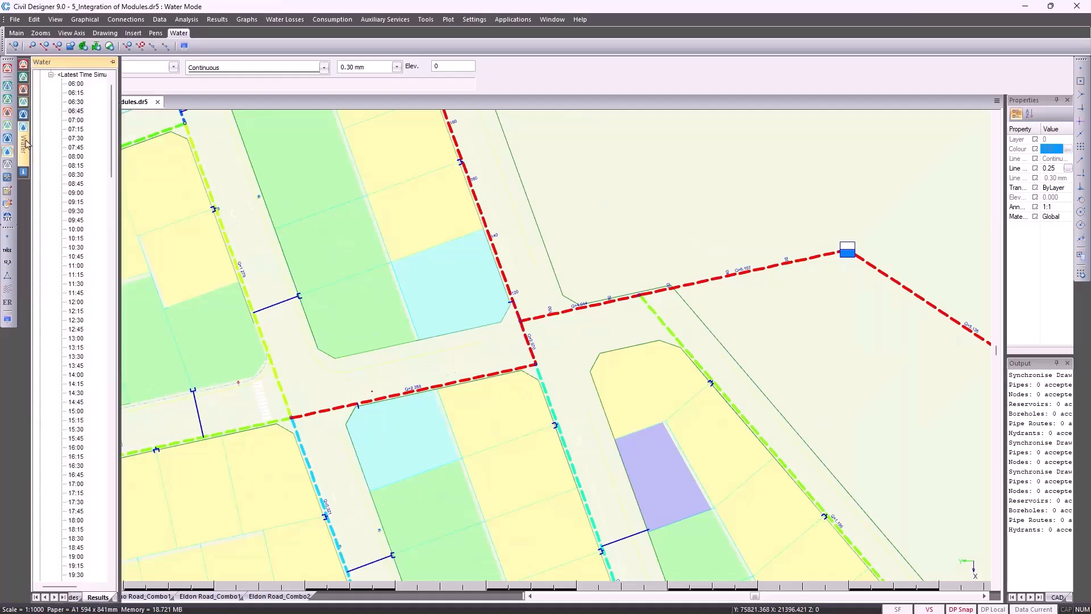
left_click(77, 138)
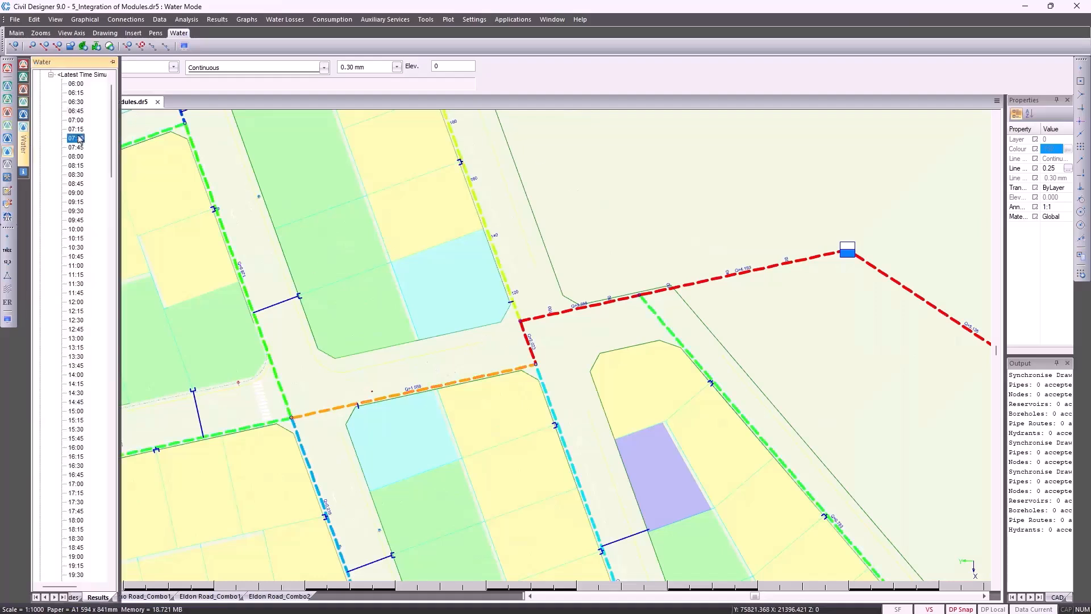
left_click(75, 194)
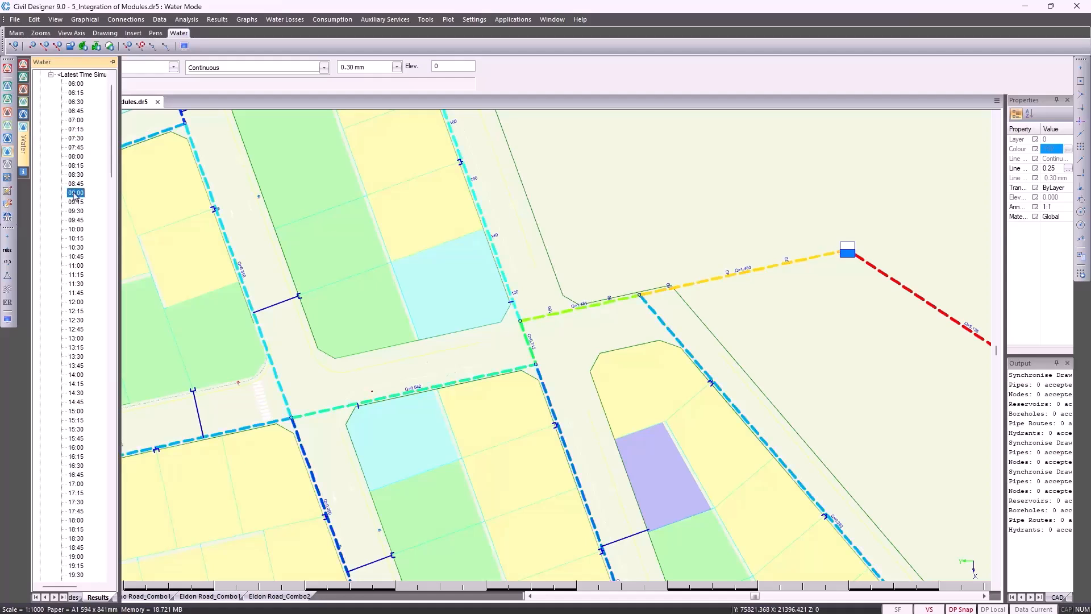
left_click(76, 257)
left_click(79, 347)
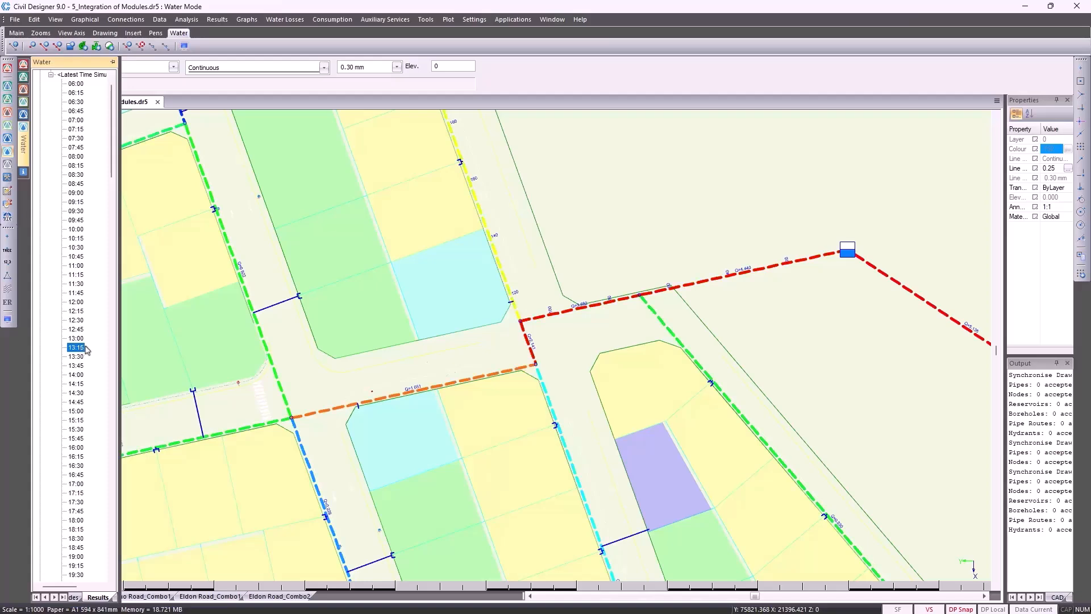
left_click(611, 109)
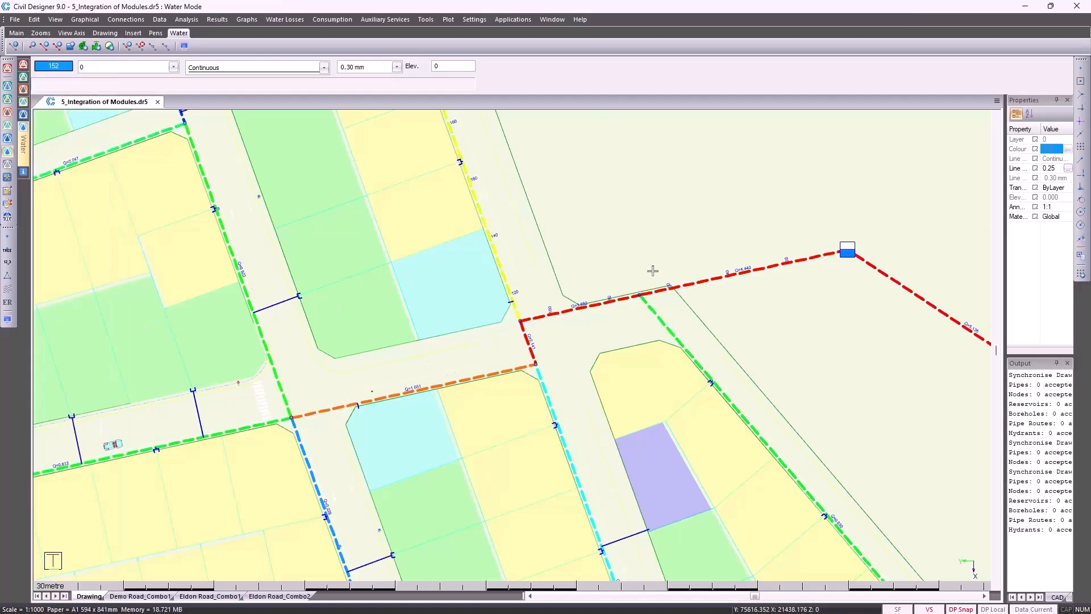
Select the connected pipe route from the borehole through the reservoir and junction into the adjoining street
scroll(666, 307, "down", 1)
left_click_drag(755, 424, 658, 304)
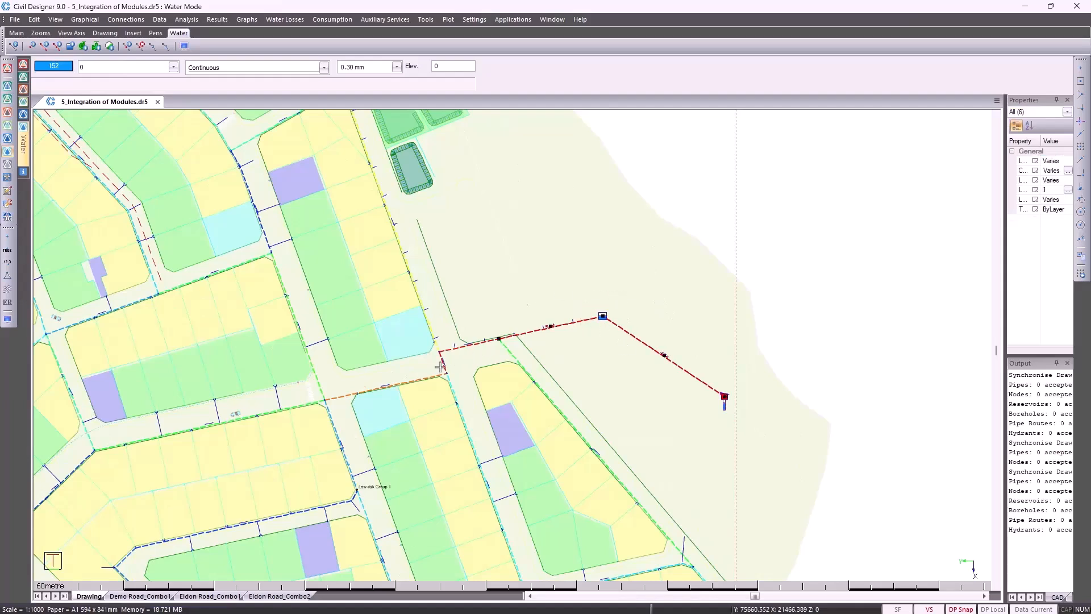
scroll(458, 356, "up", 1)
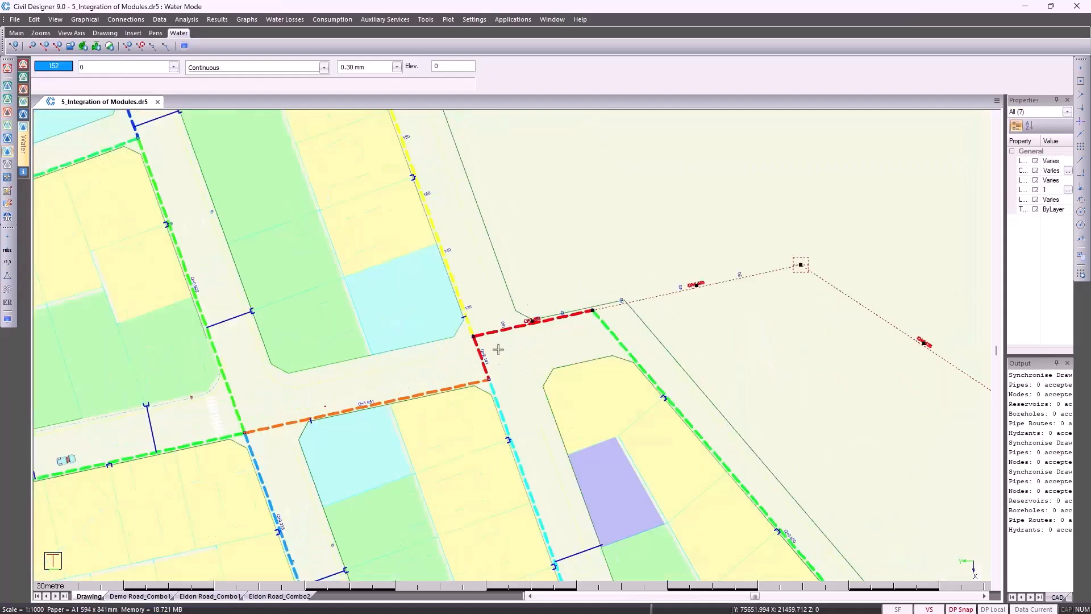
left_click(495, 363)
left_click(472, 375)
left_click(234, 431)
scroll(234, 431, "down", 2)
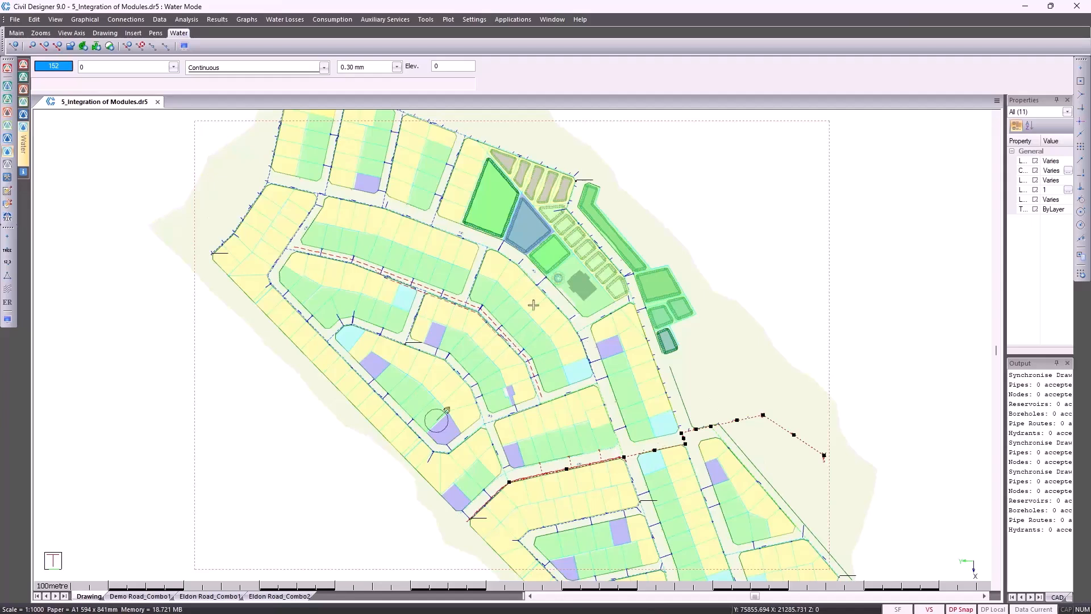
Set up a plot with the water composite sheet file at A0, with a long-section of the current selection at 1:500 scales
left_click(448, 20)
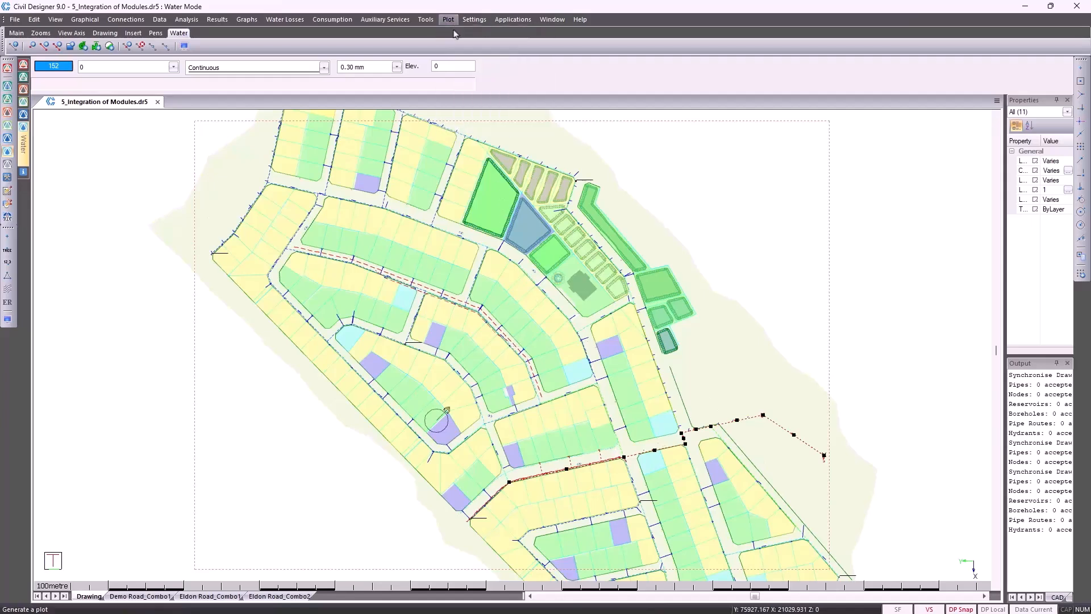
left_click(472, 32)
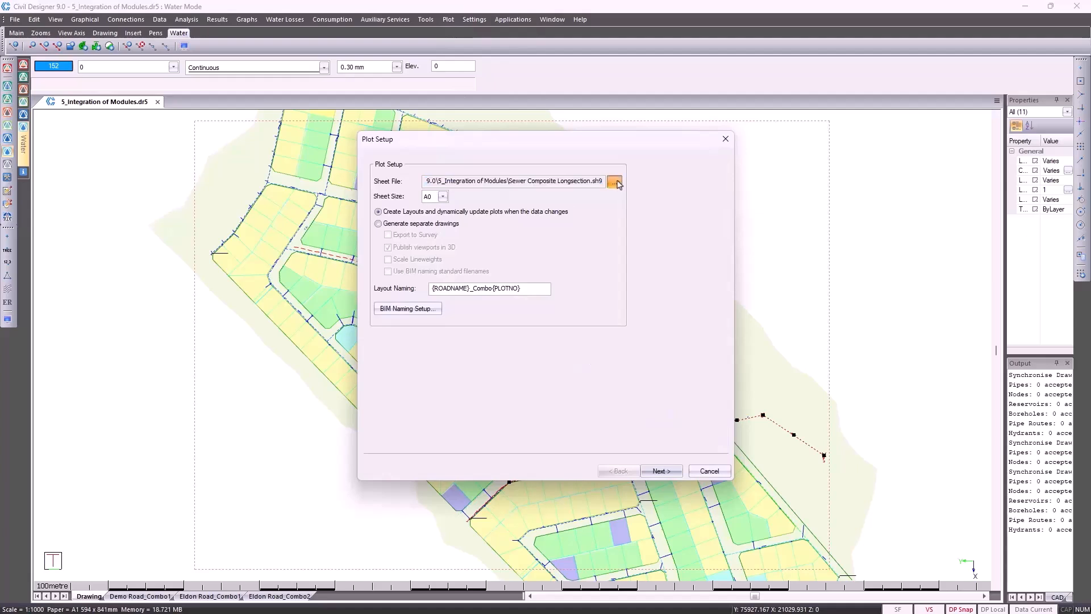
left_click(617, 184)
left_click(654, 303)
double_click(652, 303)
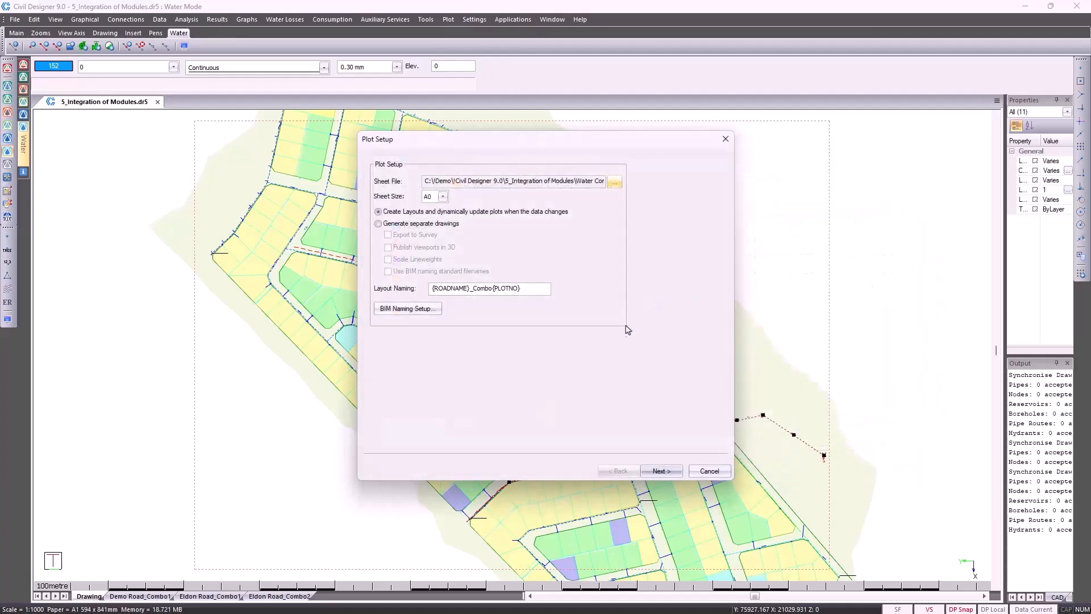
left_click(659, 471)
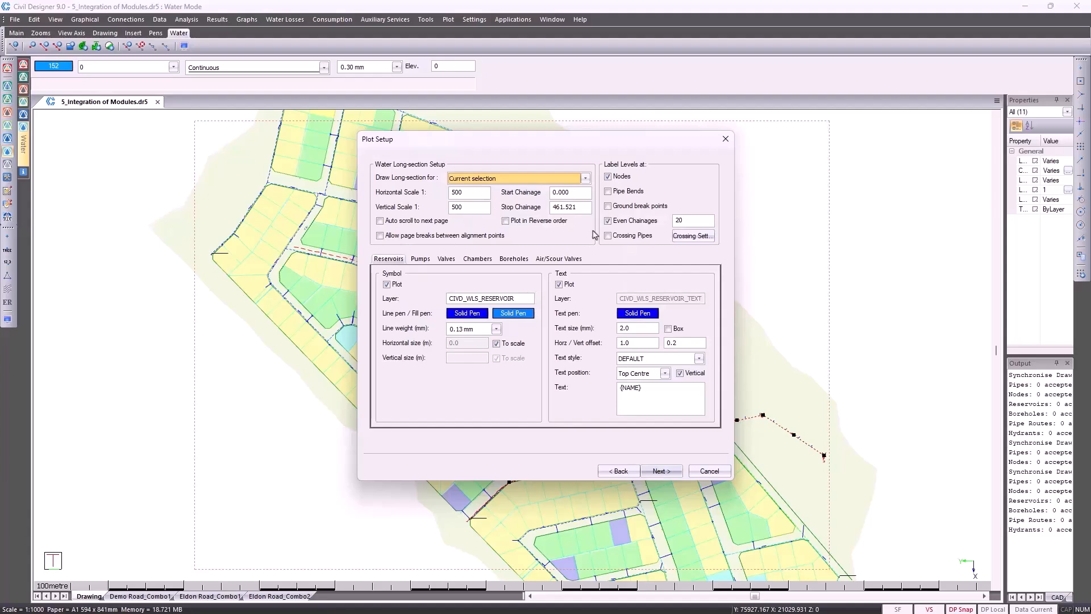
left_click(670, 471)
left_click(670, 471)
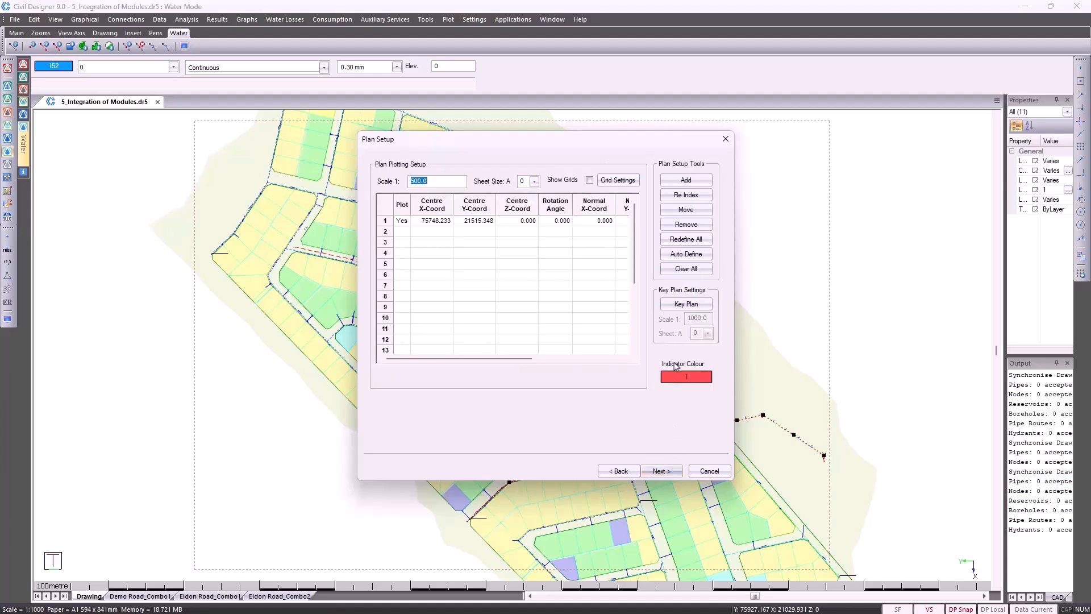
Redefine the 1:500 plan plot area over the selected pipe route and generate the layout with the Water List included
left_click(677, 241)
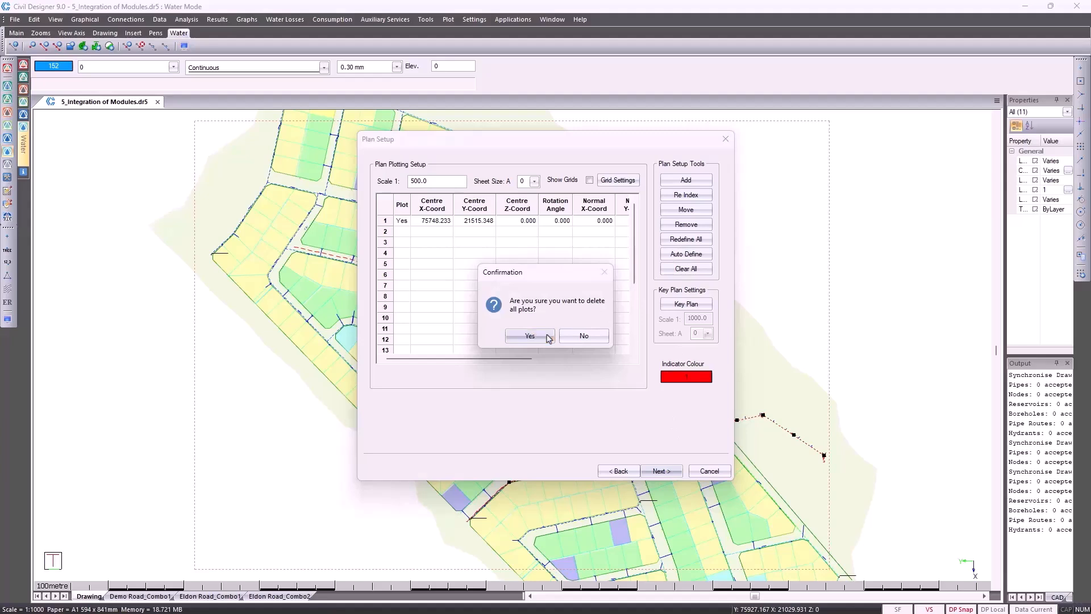
left_click(542, 336)
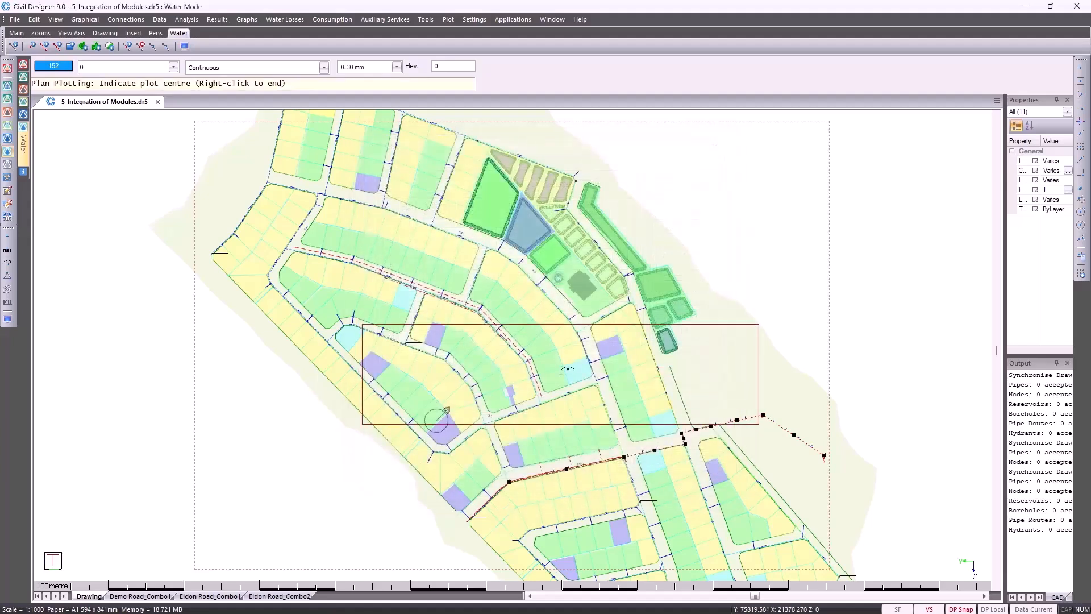
left_click(636, 451)
left_click(105, 84)
right_click(565, 312)
left_click(582, 316)
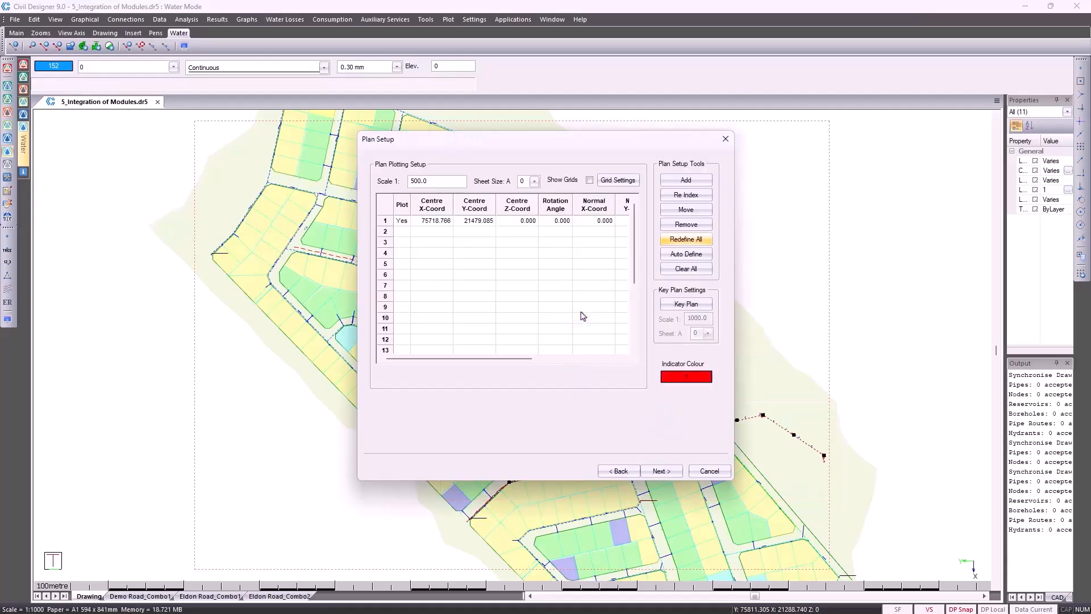
left_click(662, 471)
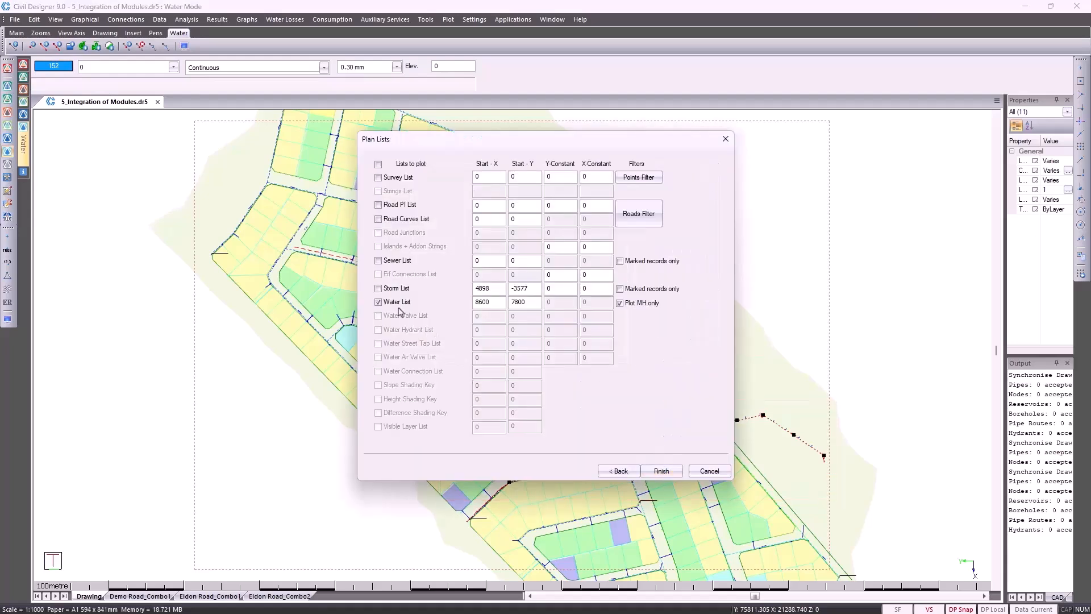
left_click(662, 472)
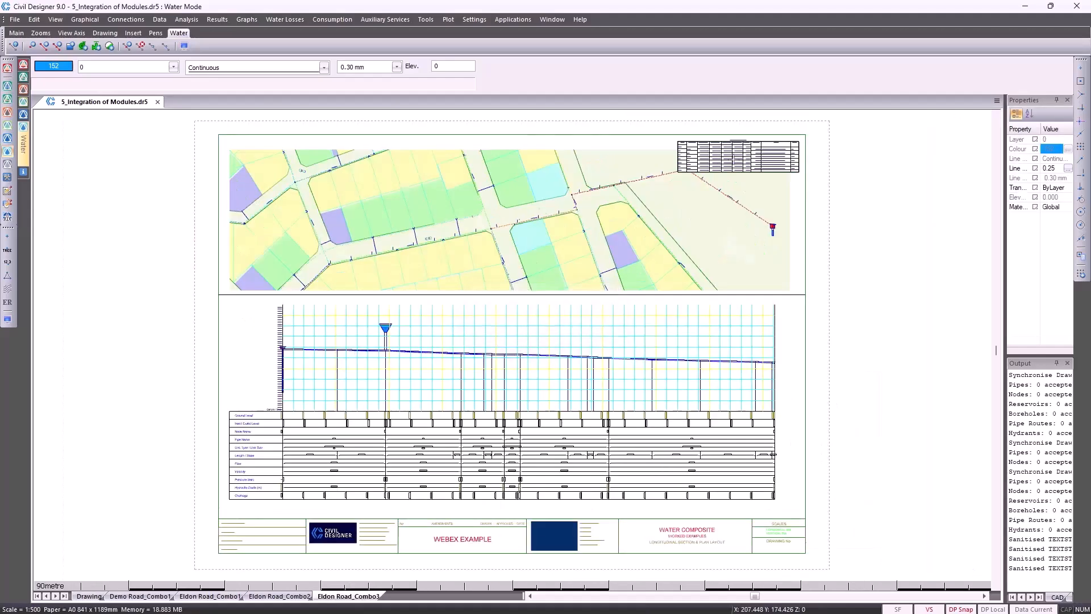
Examine the water schedule and the long-section data table on the generated sheet, and return to the main drawing
scroll(734, 160, "up", 1)
scroll(733, 159, "up", 1)
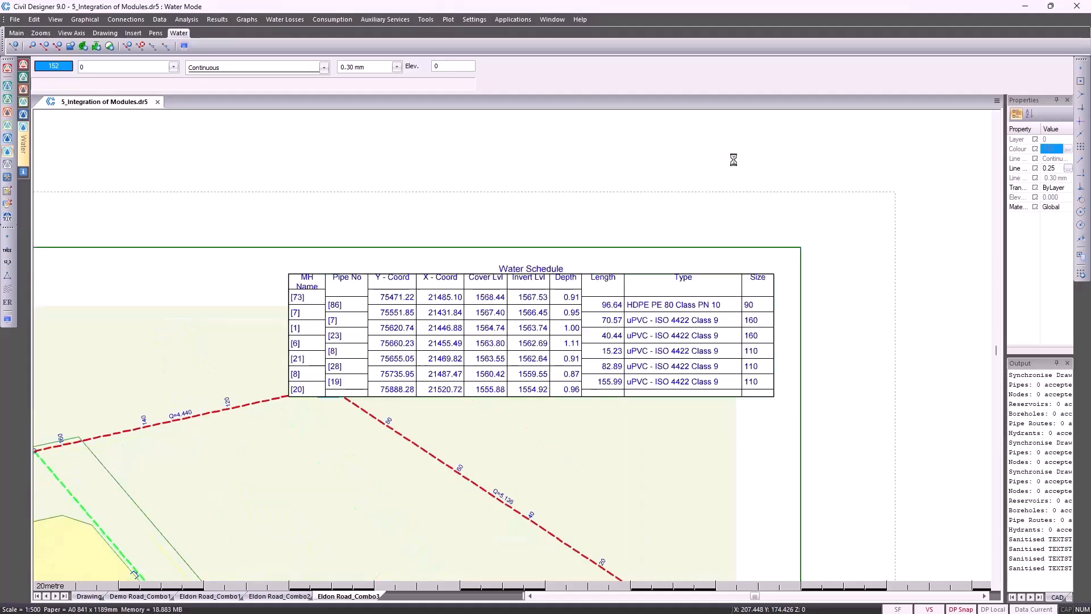
scroll(733, 160, "down", 2)
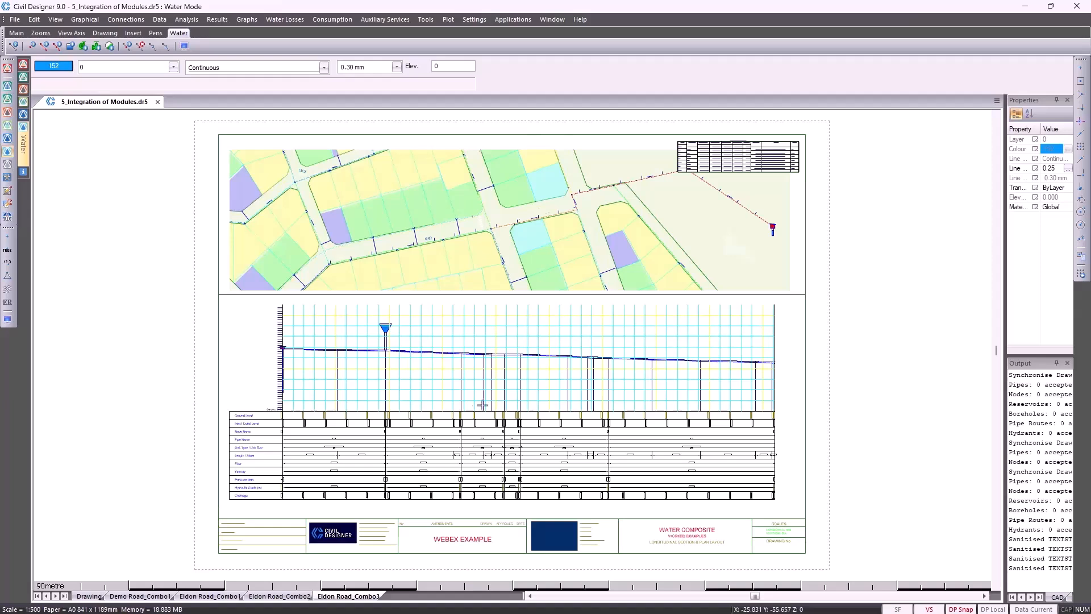
scroll(297, 451, "up", 2)
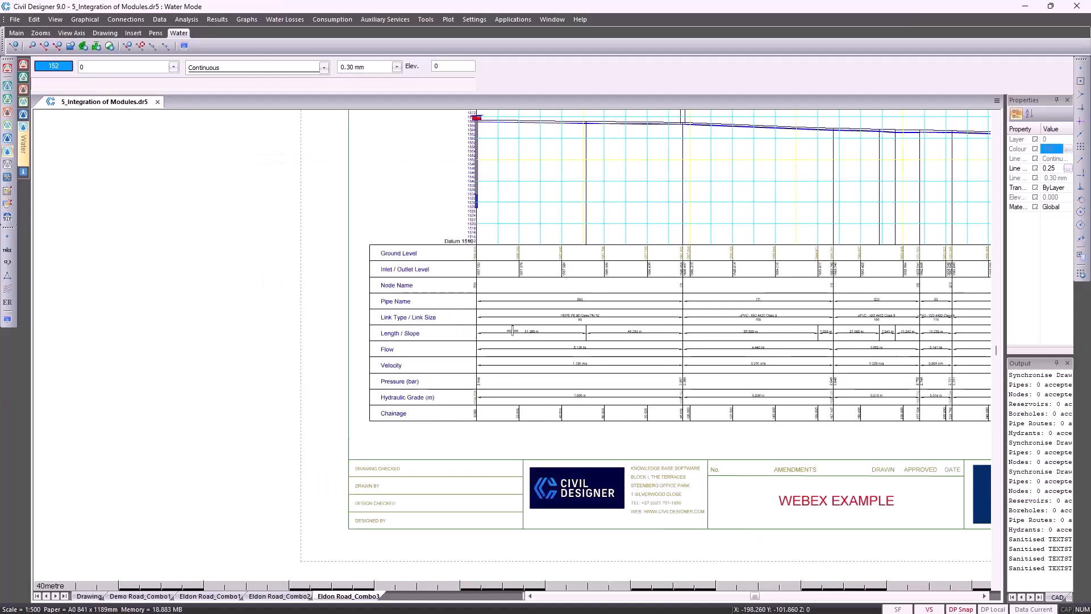
scroll(513, 331, "down", 1)
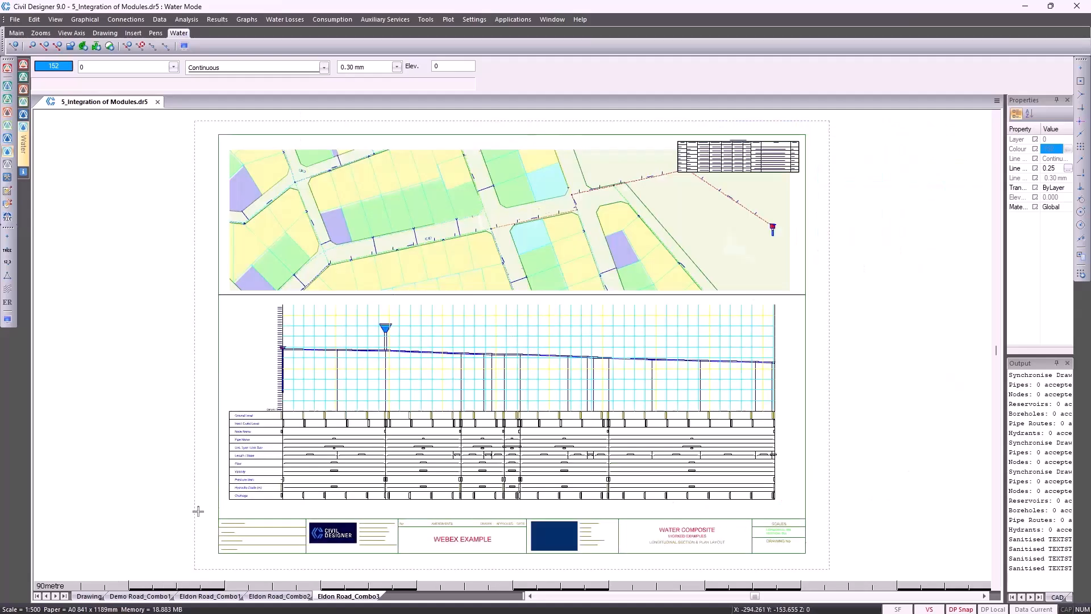
left_click(89, 596)
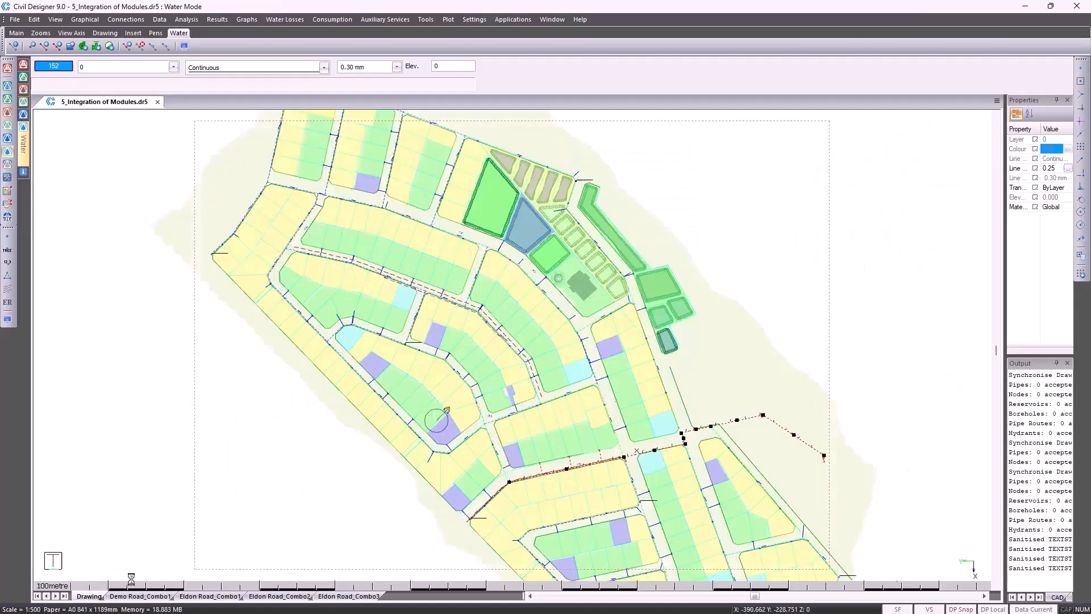
scroll(561, 370, "down", 1)
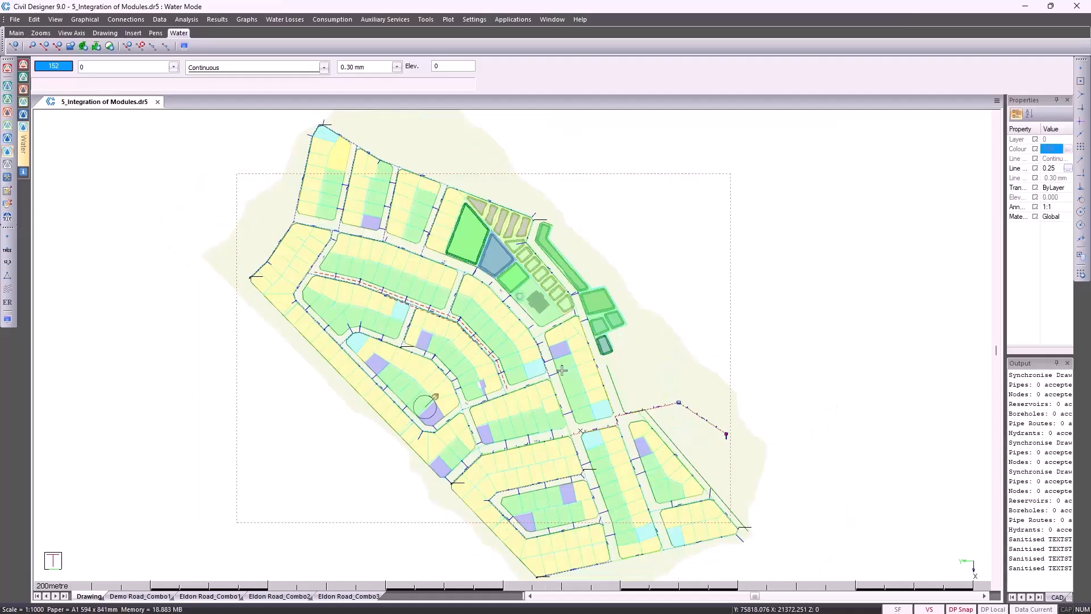